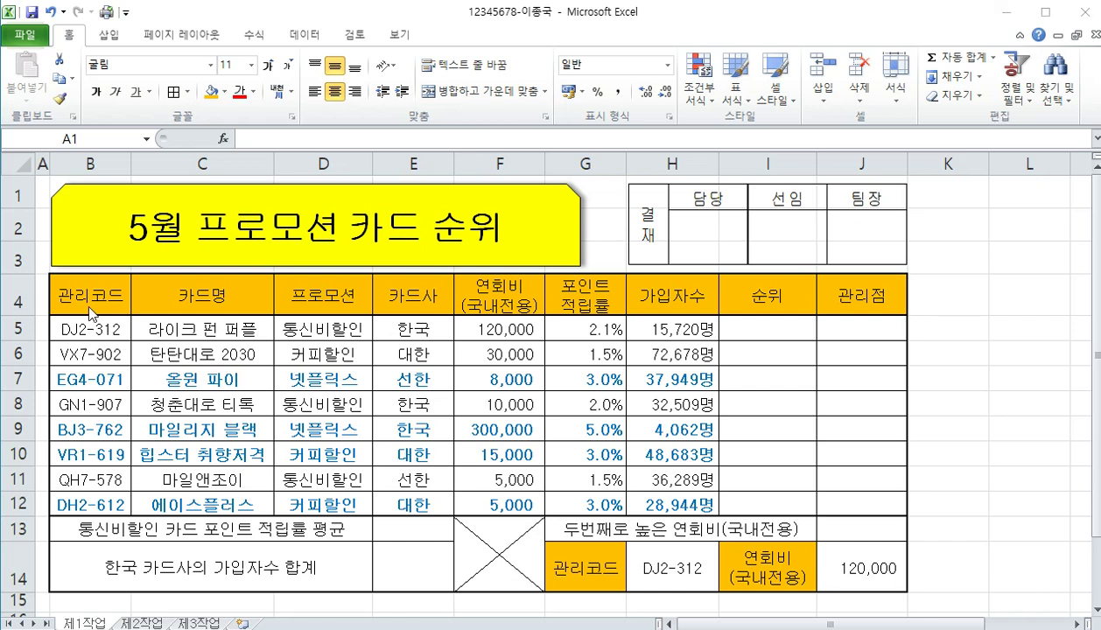
# Copy the card table B4:H12 from sheet 제1작업 and paste it at cell B2 of sheet 제2작업
pyautogui.moveTo(89, 285); pyautogui.dragTo(658, 492)
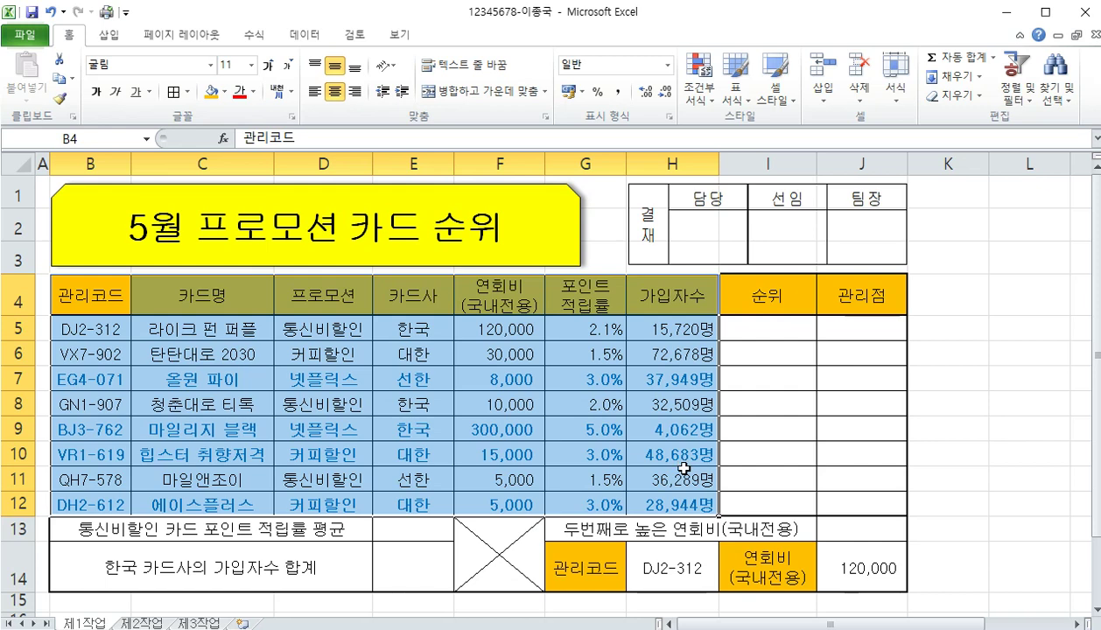
pyautogui.hotkey('ctrl', 'c')
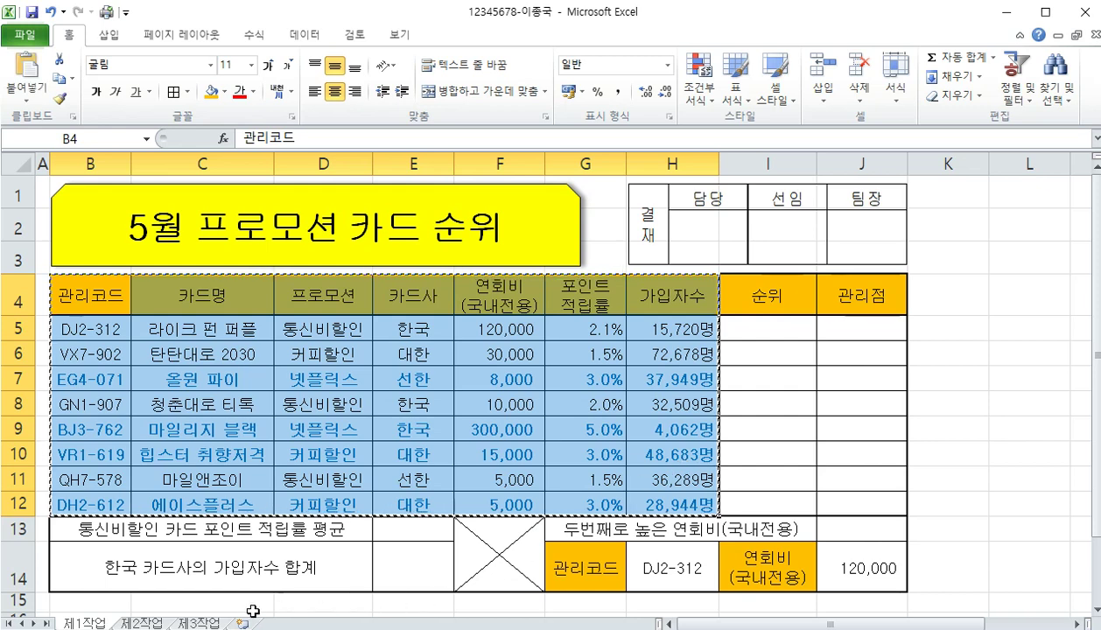
pyautogui.click(141, 623)
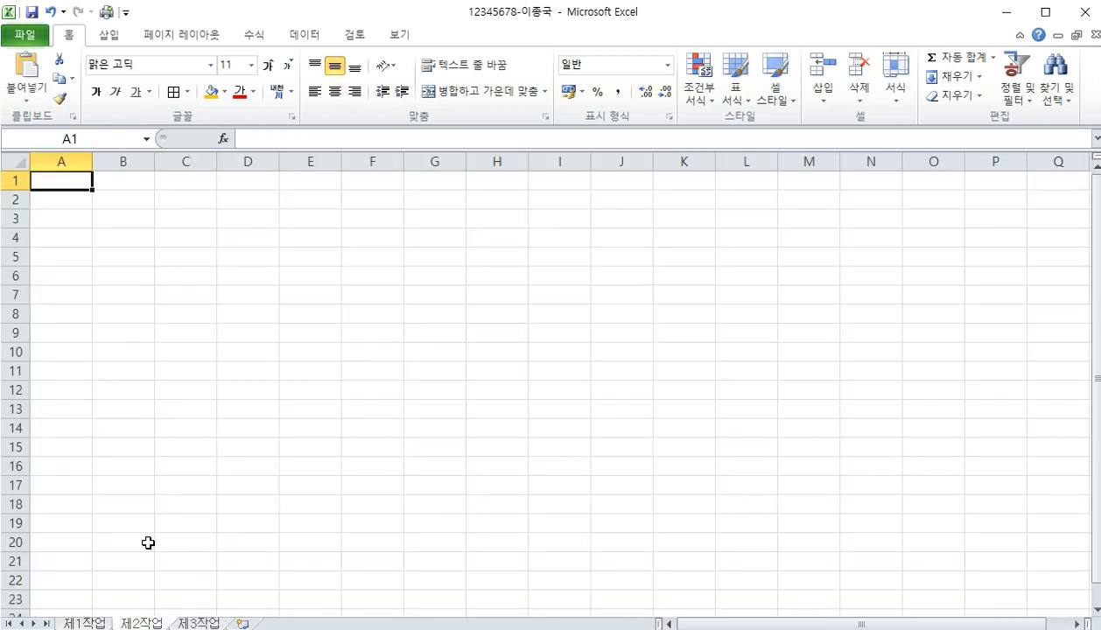
pyautogui.click(119, 201)
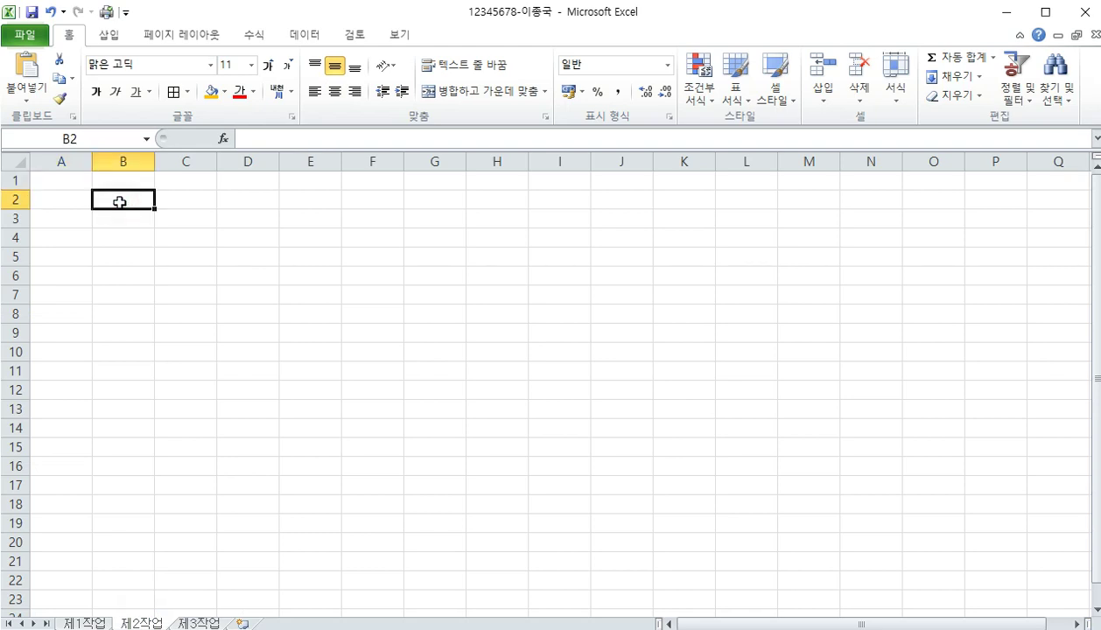
pyautogui.hotkey('ctrl', 'v')
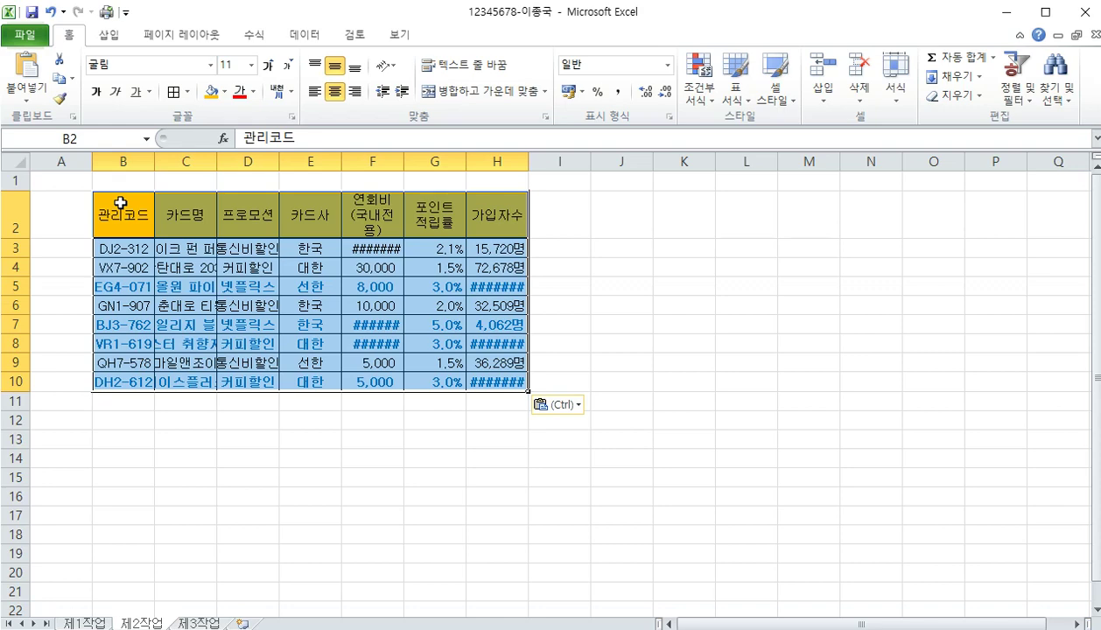
# Set the width of column A on sheet 제2작업 to 1
pyautogui.click(76, 161)
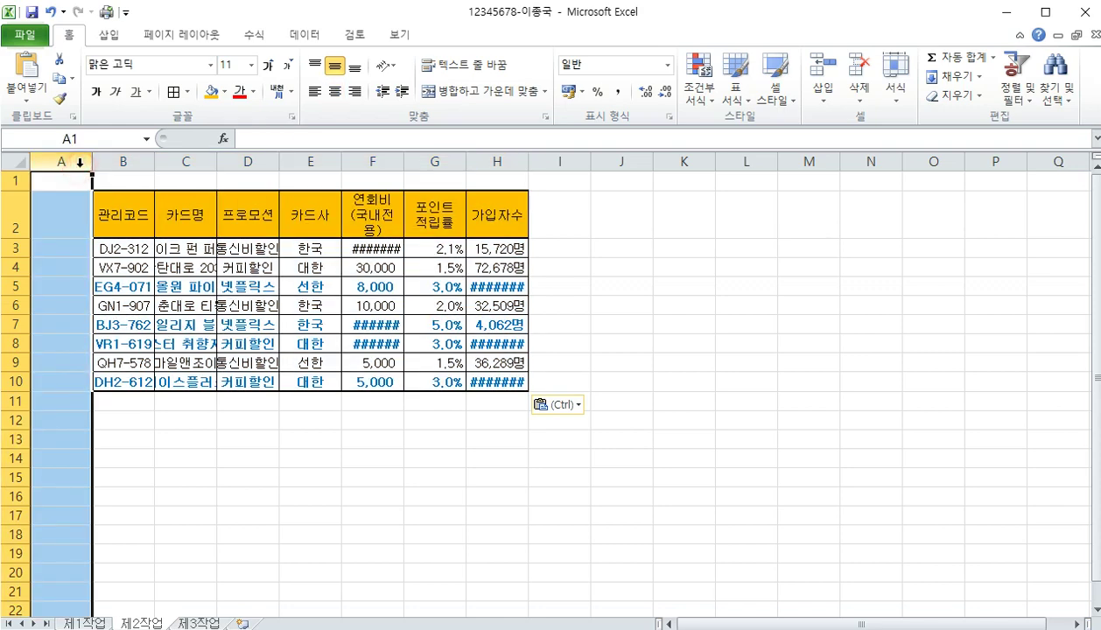
pyautogui.rightClick(77, 162)
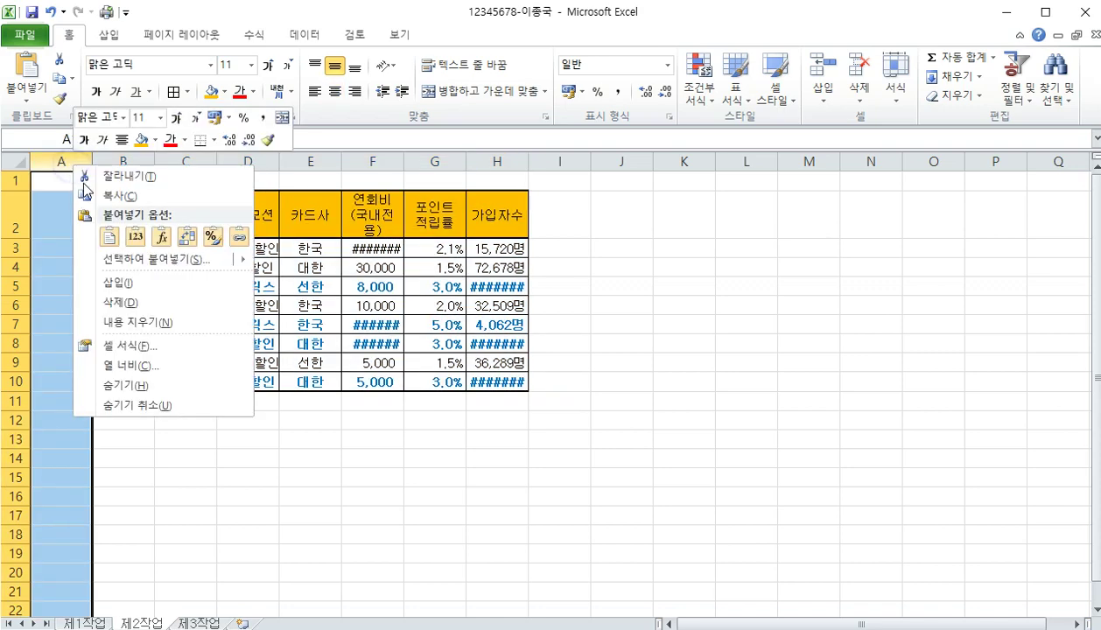
pyautogui.click(127, 366)
pyautogui.write('1')
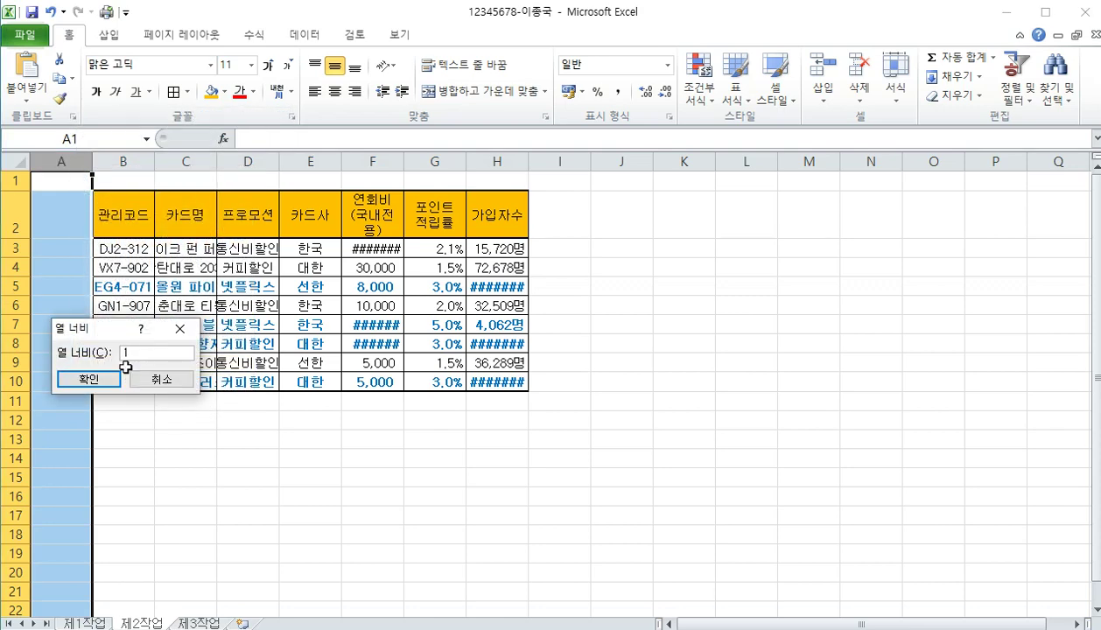
pyautogui.press('Return')
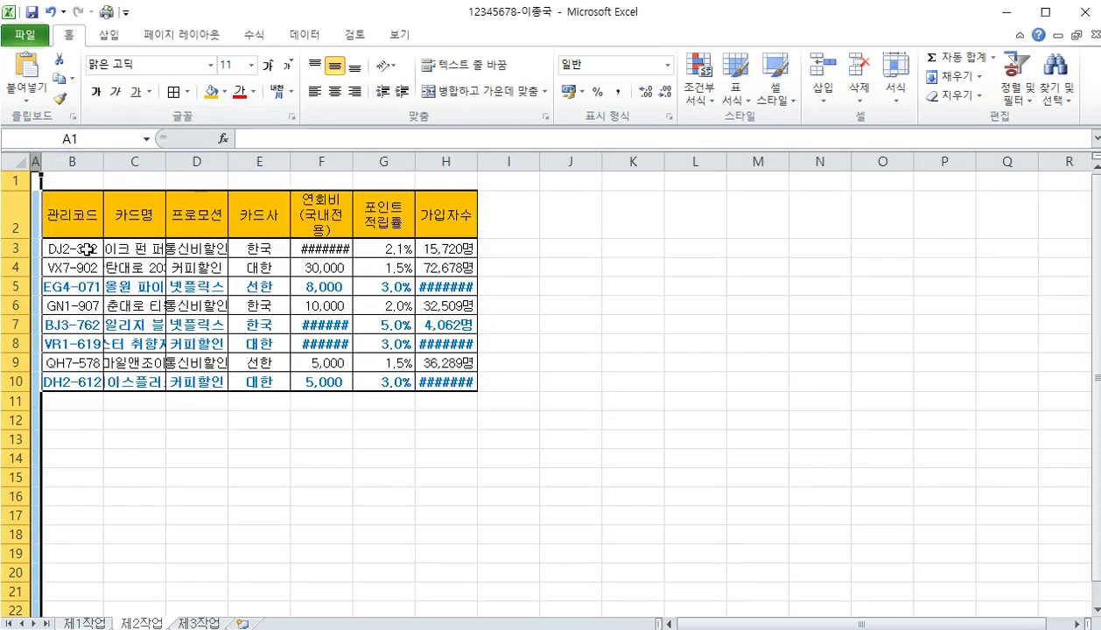
# Widen columns B, C, D, F and H so that the pasted table's contents fit
pyautogui.moveTo(103, 161); pyautogui.dragTo(112, 161)
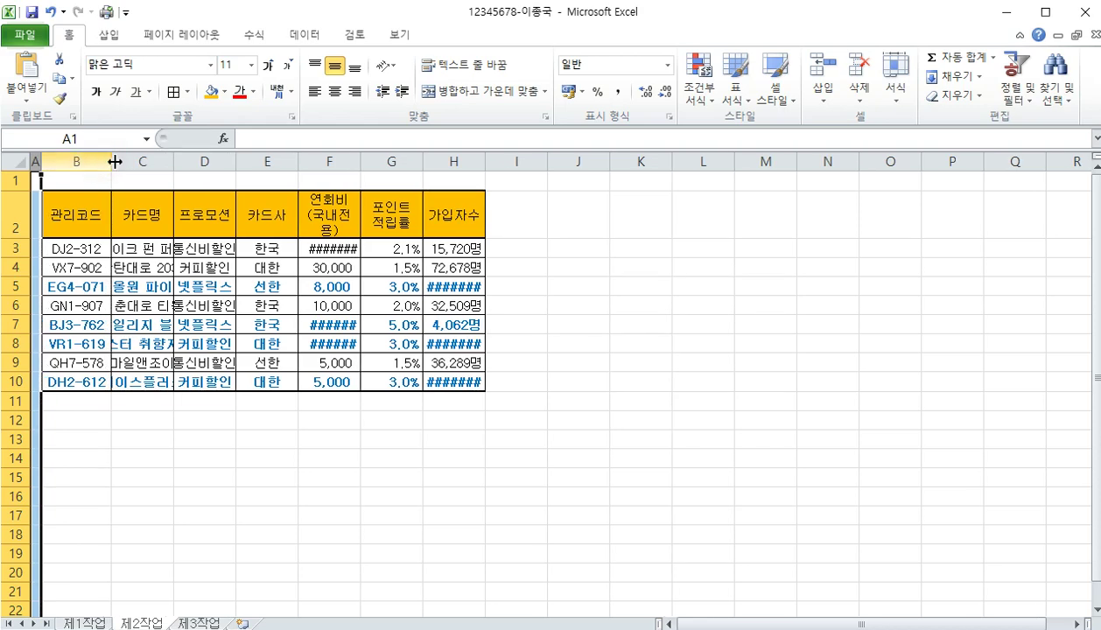
pyautogui.doubleClick(172, 161)
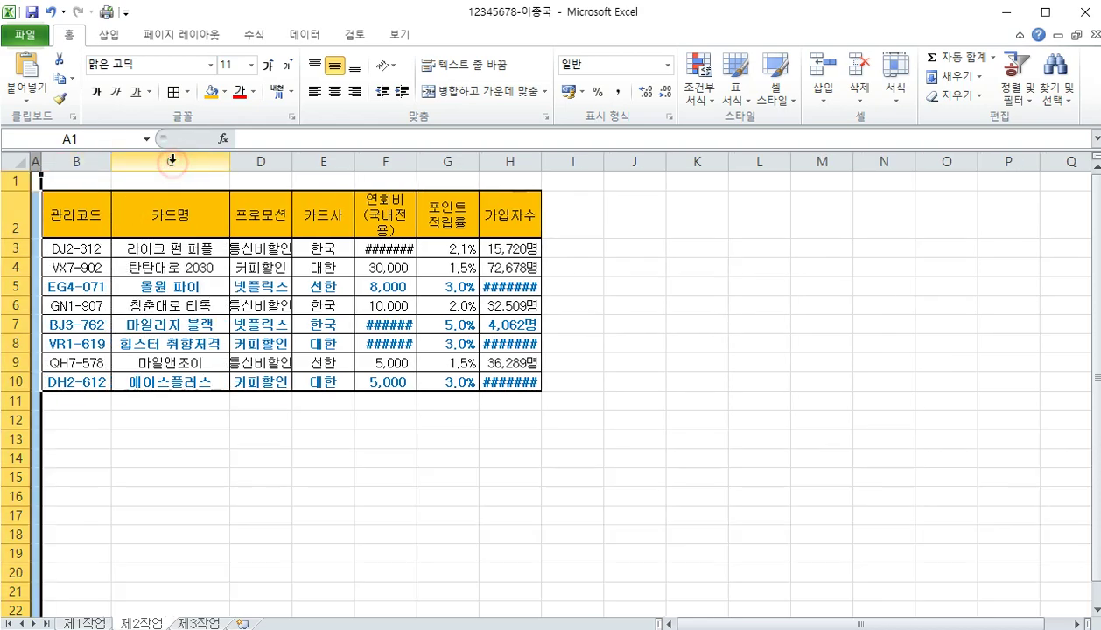
pyautogui.doubleClick(293, 163)
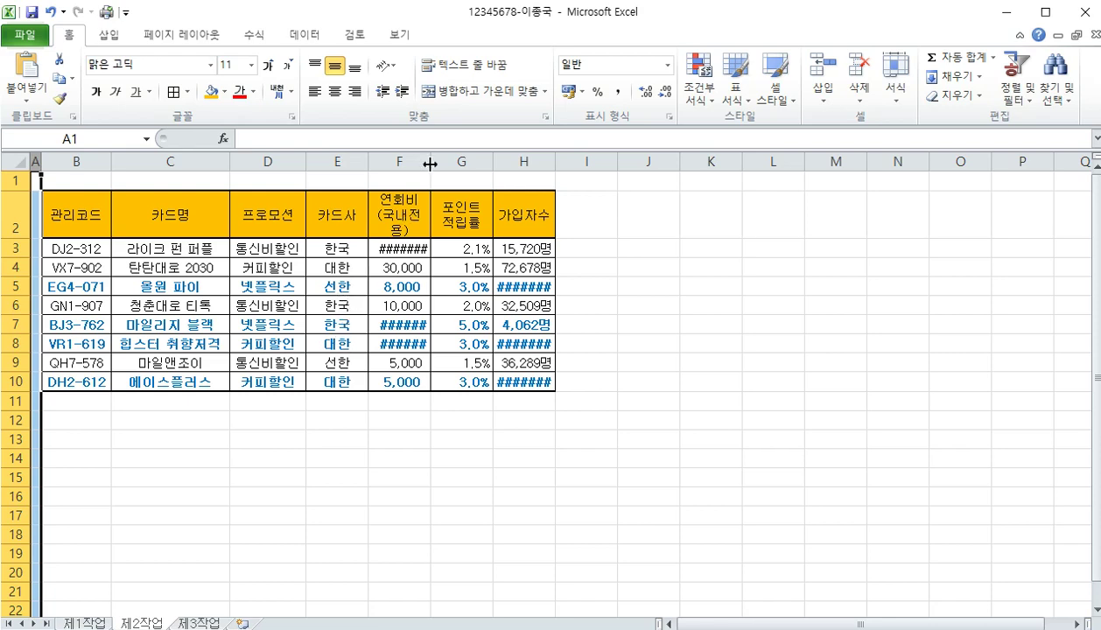
pyautogui.moveTo(430, 164); pyautogui.dragTo(449, 164)
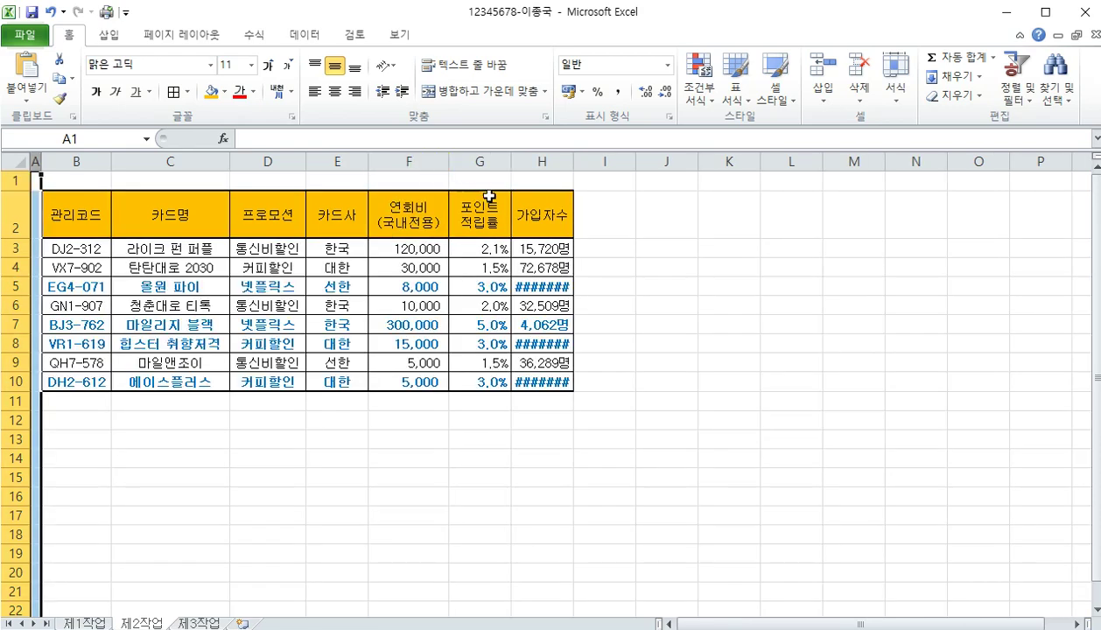
pyautogui.doubleClick(572, 162)
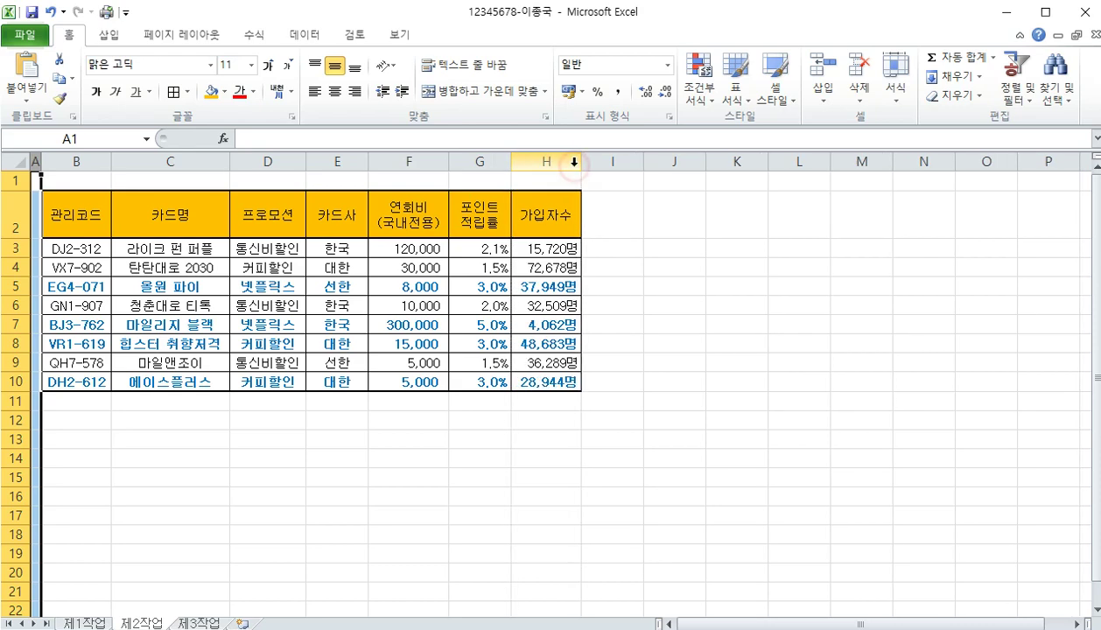
pyautogui.click(325, 473)
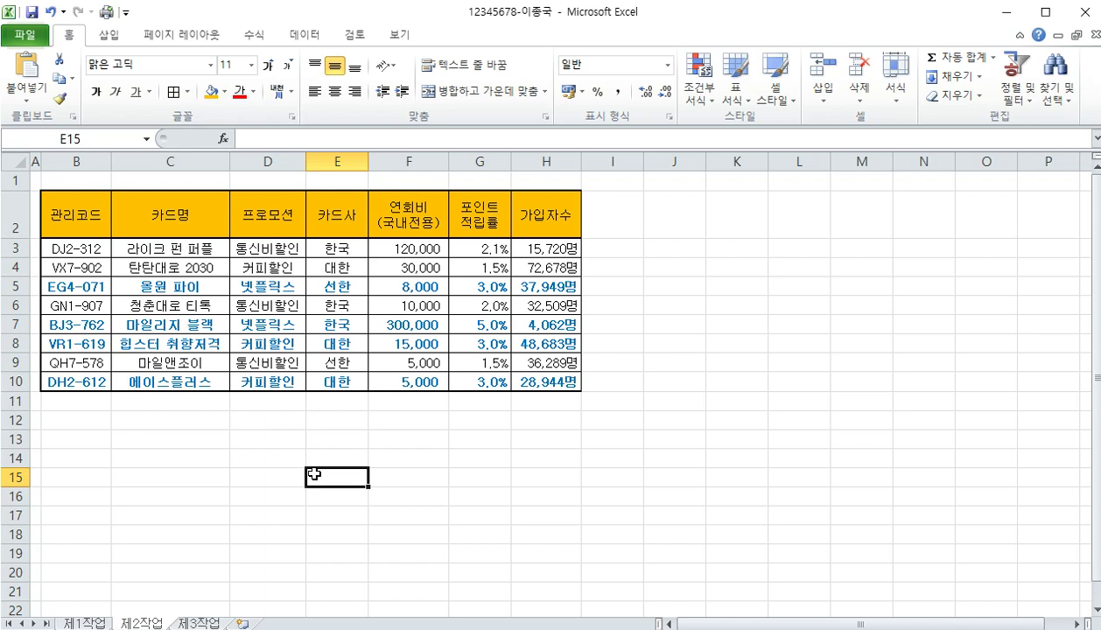
# Merge and center cells B11:G11 and enter the label "한국 카드사의 가입자수 평균"
pyautogui.moveTo(63, 401); pyautogui.dragTo(470, 403)
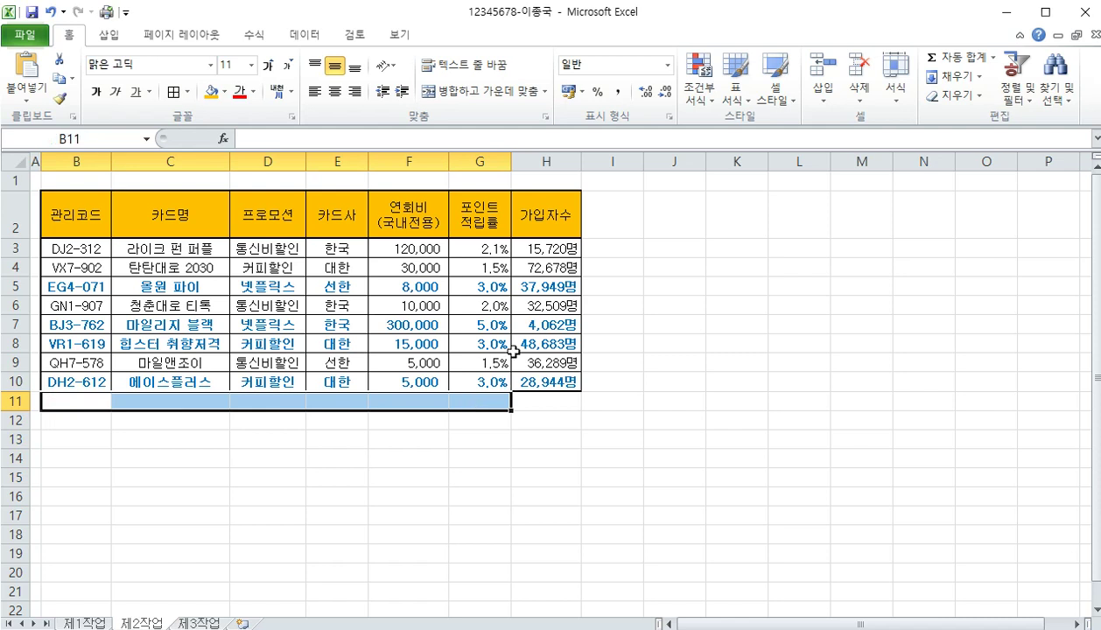
pyautogui.click(480, 93)
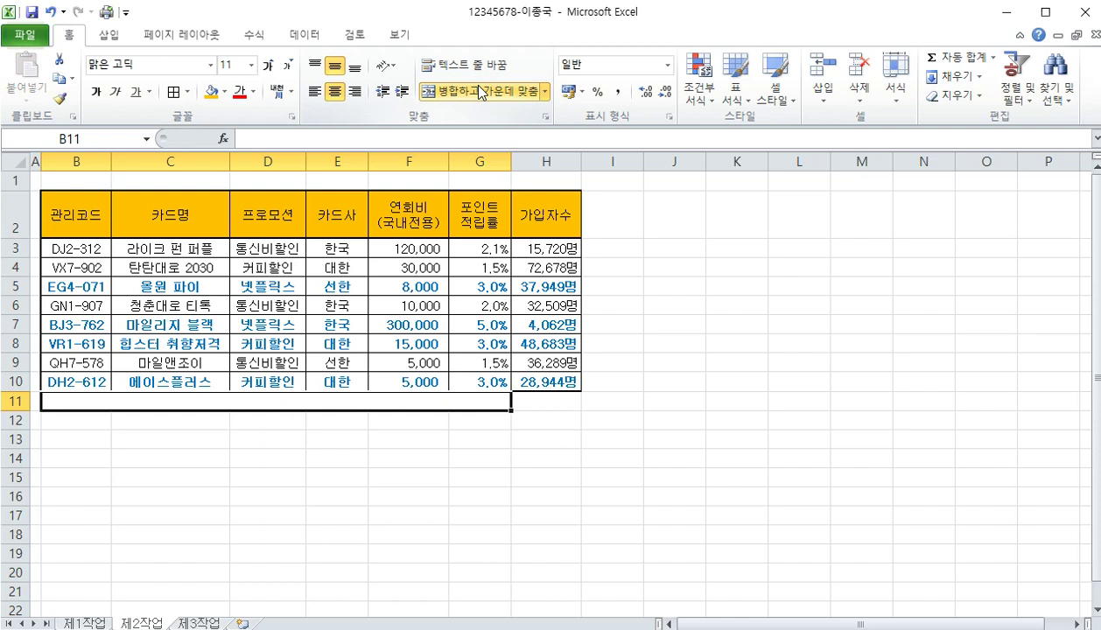
pyautogui.write('GKSRN')
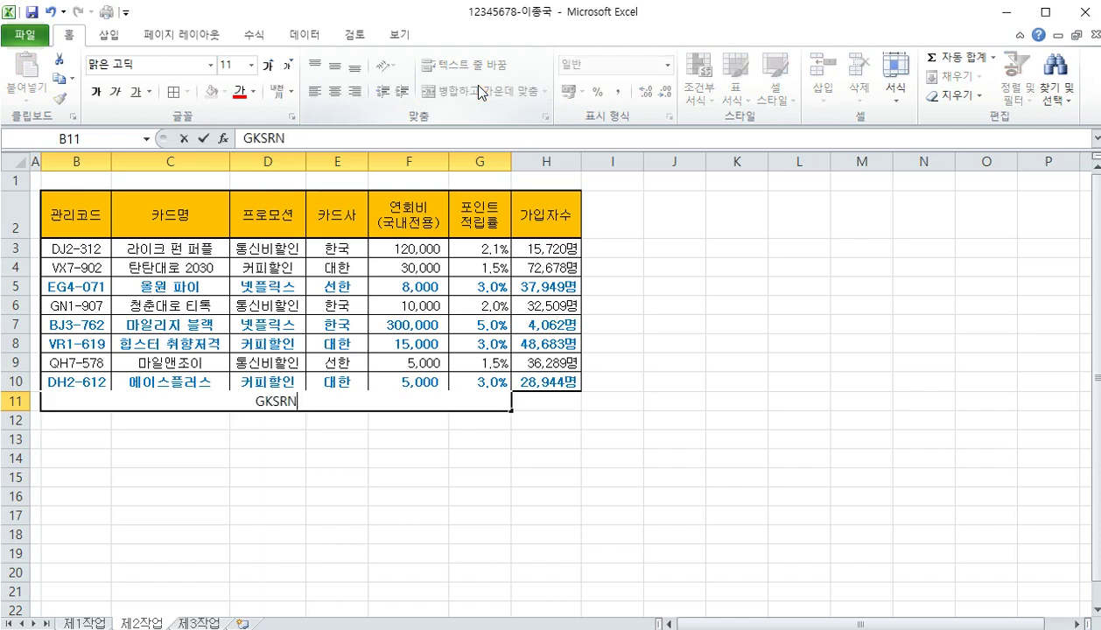
pyautogui.press('BackSpace')
pyautogui.press('BackSpace')
pyautogui.write('한국')
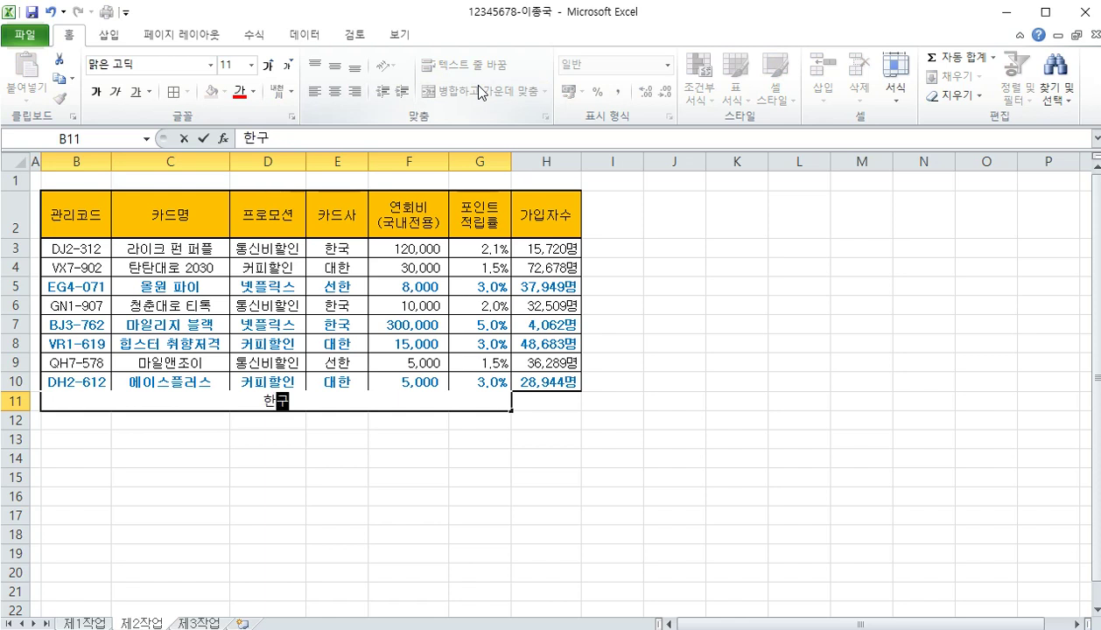
pyautogui.write(' 카드사의')
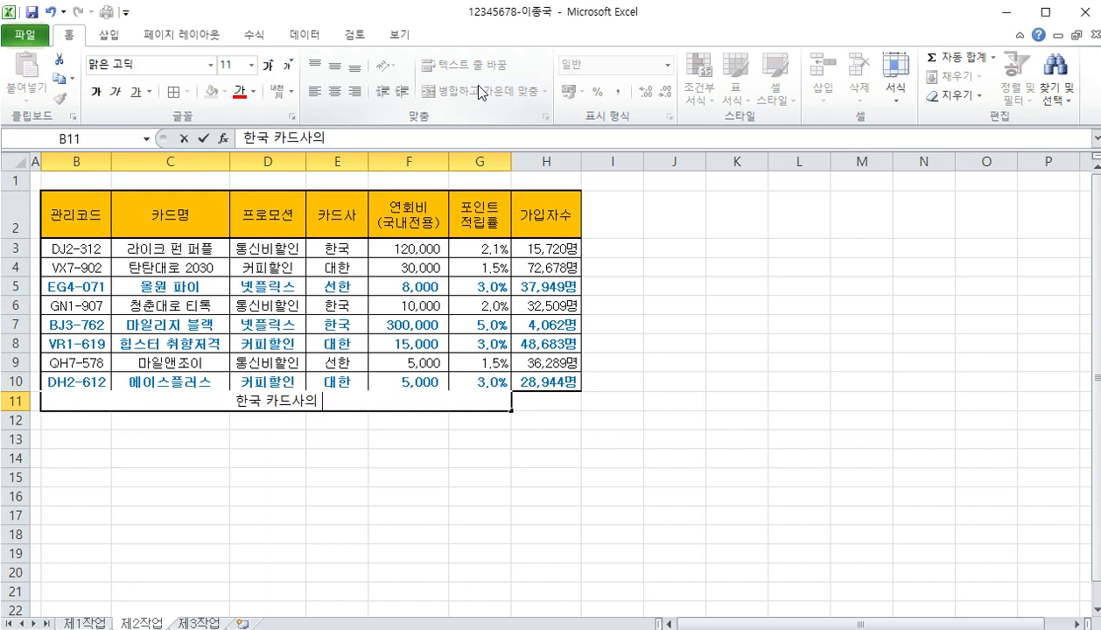
pyautogui.write(' 강입자수')
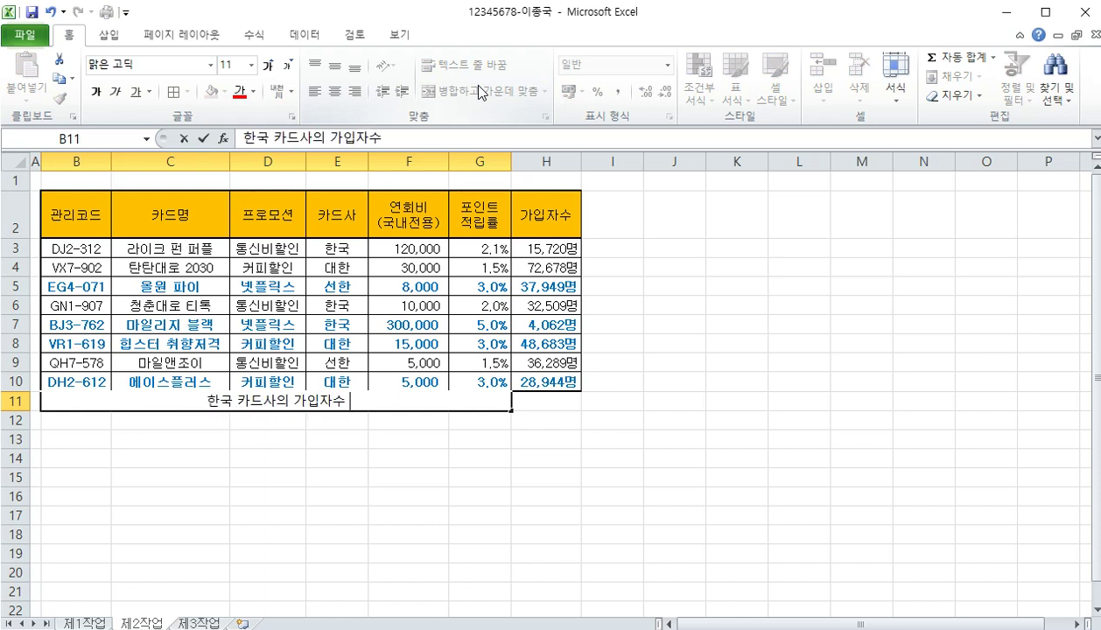
pyautogui.write(' 평ㄱ균')
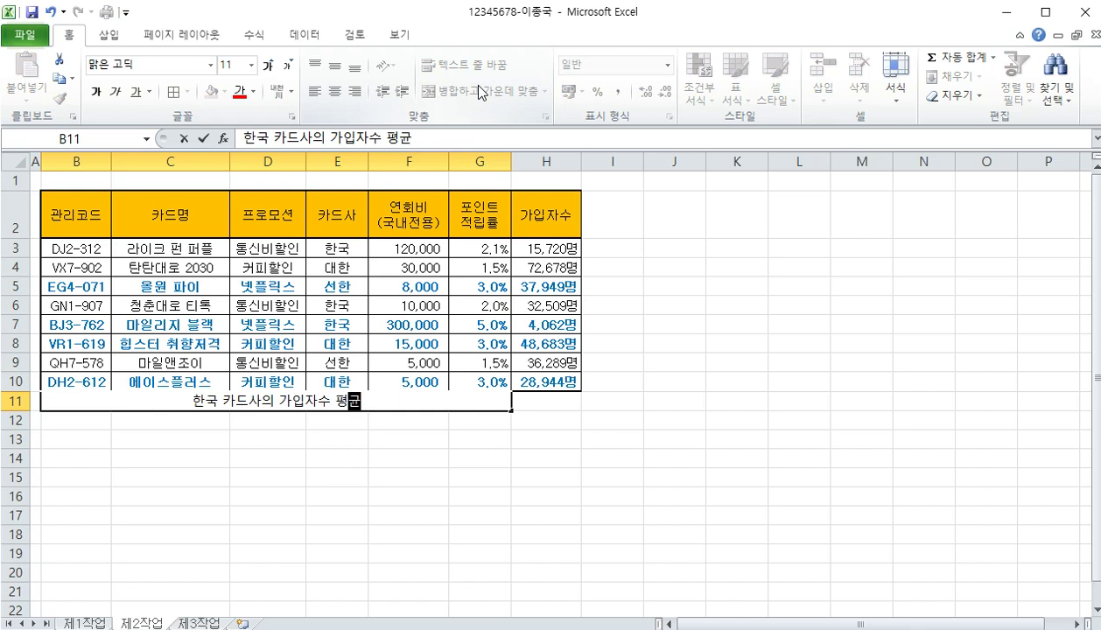
# Enter the formula =DAVERAGE(B2:H10,H2,E2:E3) in cell H11 to average the subscribers of the 한국 card company
pyautogui.click(558, 403)
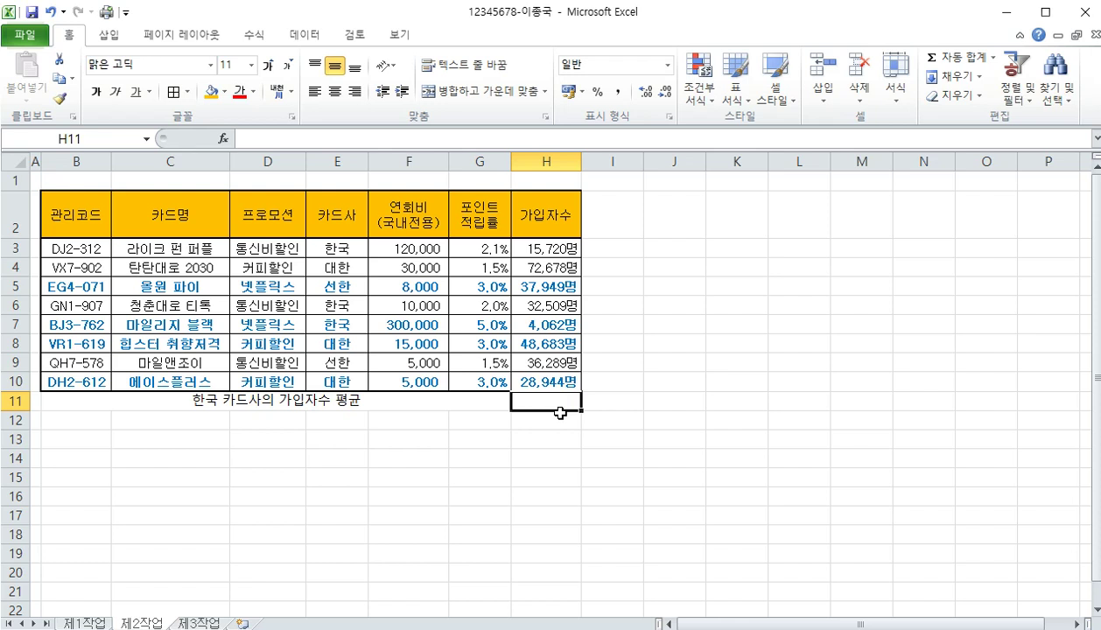
pyautogui.write('=ㅇ')
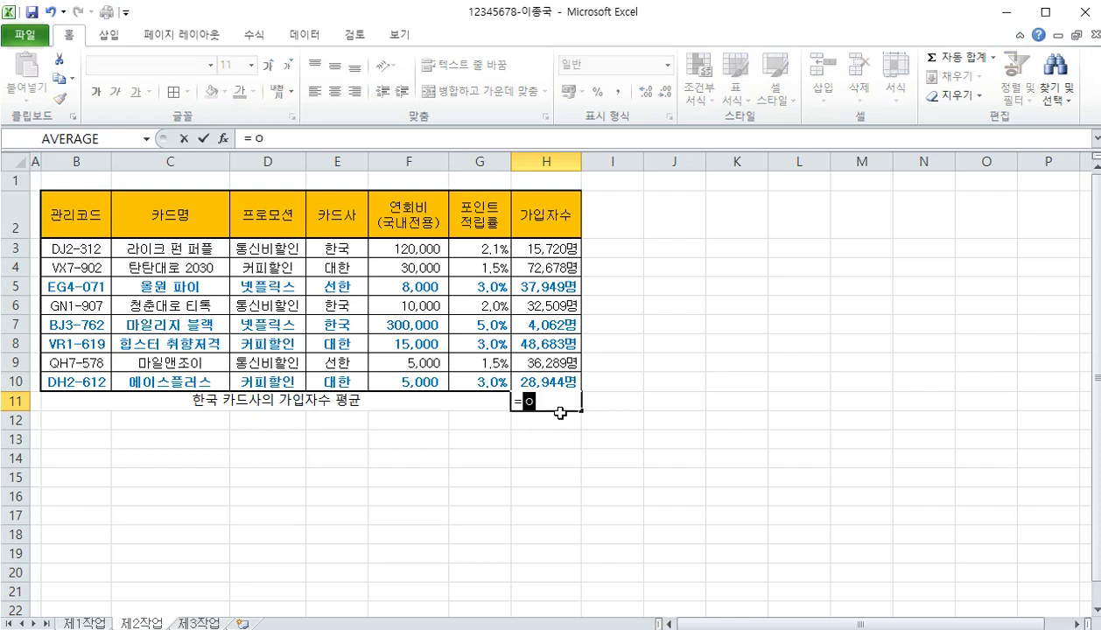
pyautogui.press('BackSpace')
pyautogui.write('DAV')
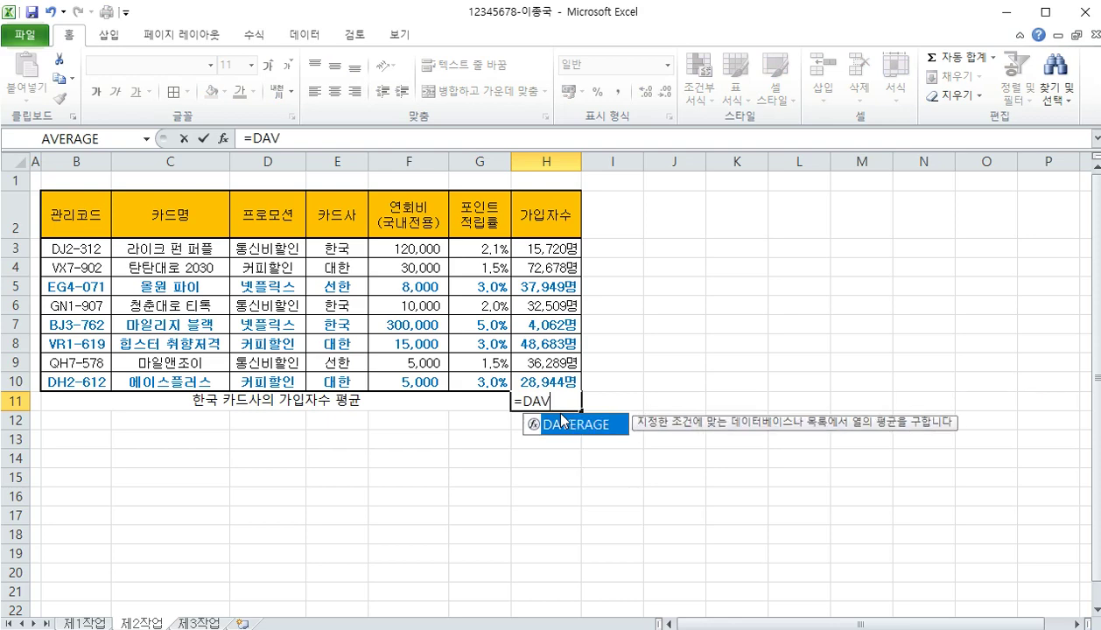
pyautogui.doubleClick(562, 422)
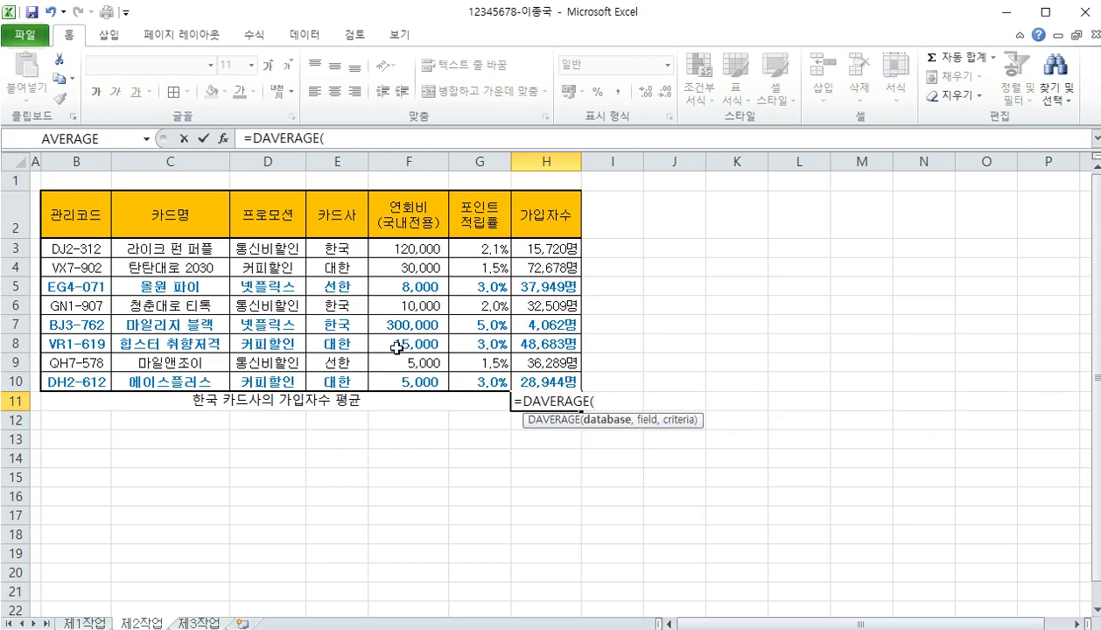
pyautogui.moveTo(57, 214); pyautogui.dragTo(535, 382)
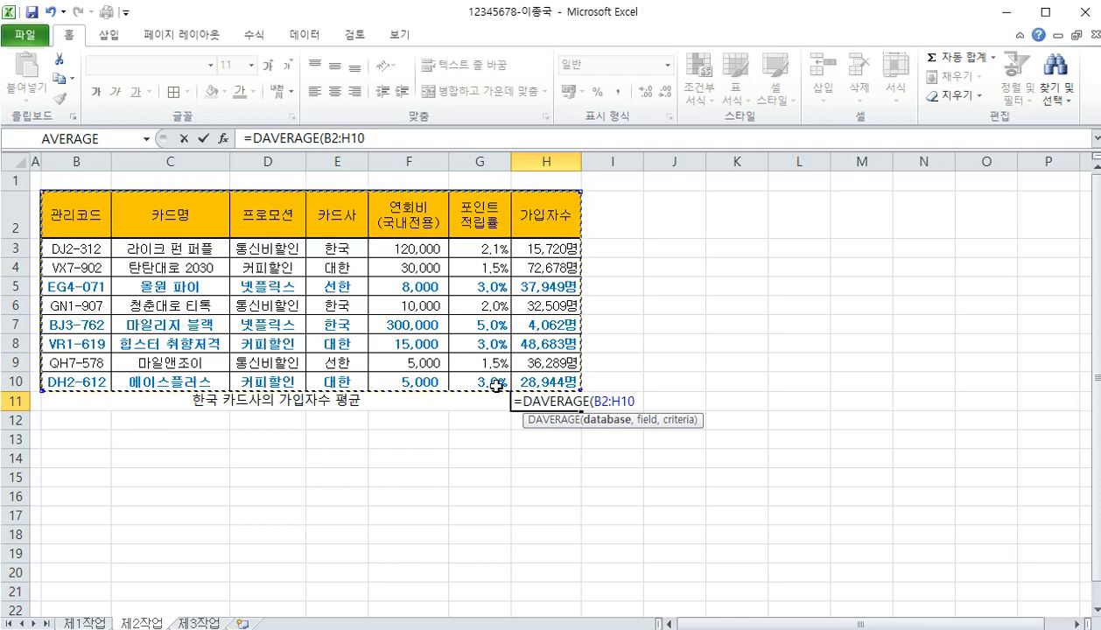
pyautogui.write(',')
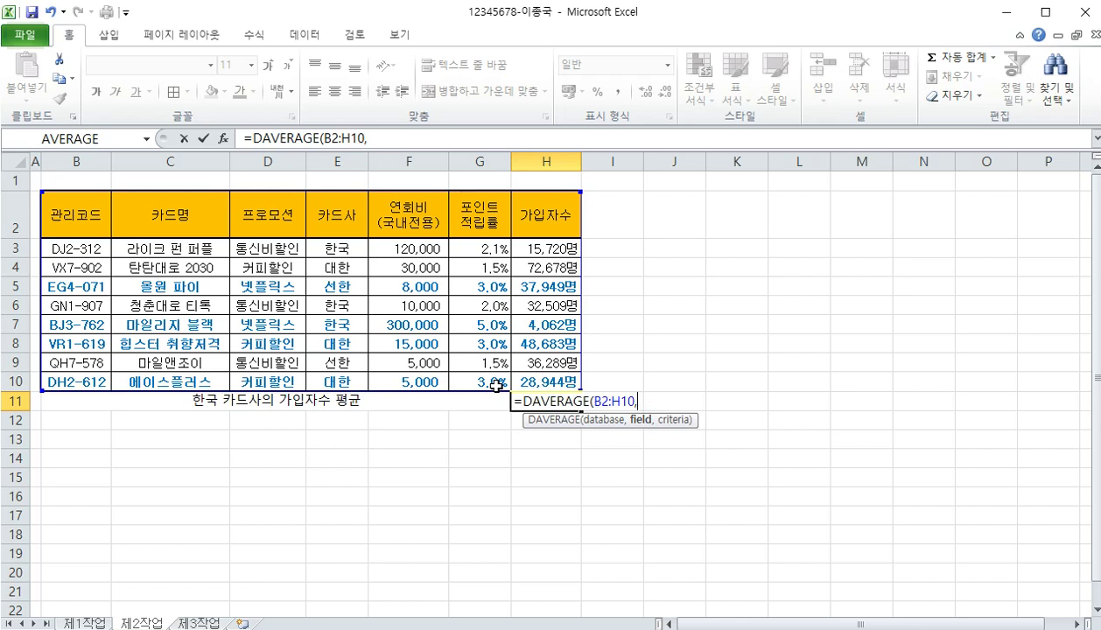
pyautogui.click(542, 222)
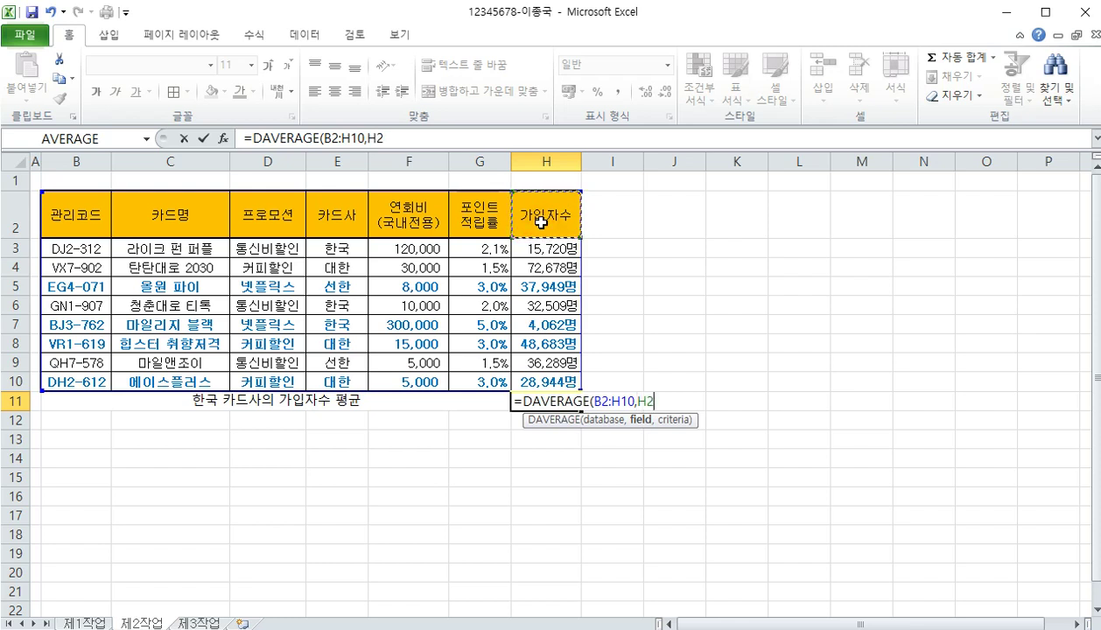
pyautogui.write(',')
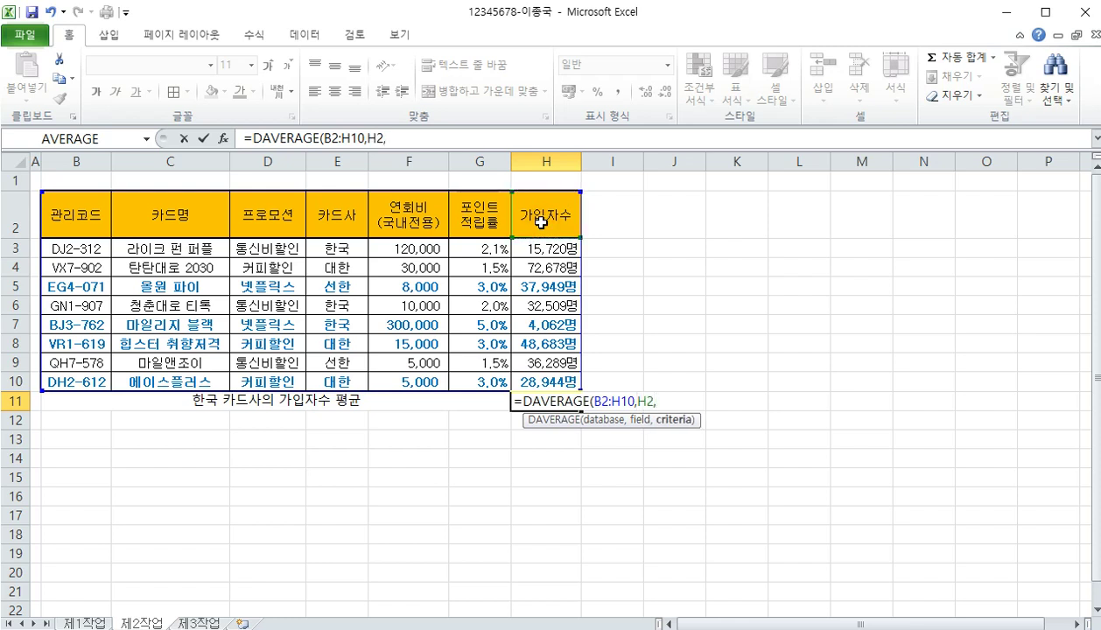
pyautogui.click(338, 217)
pyautogui.moveTo(338, 217); pyautogui.dragTo(342, 249)
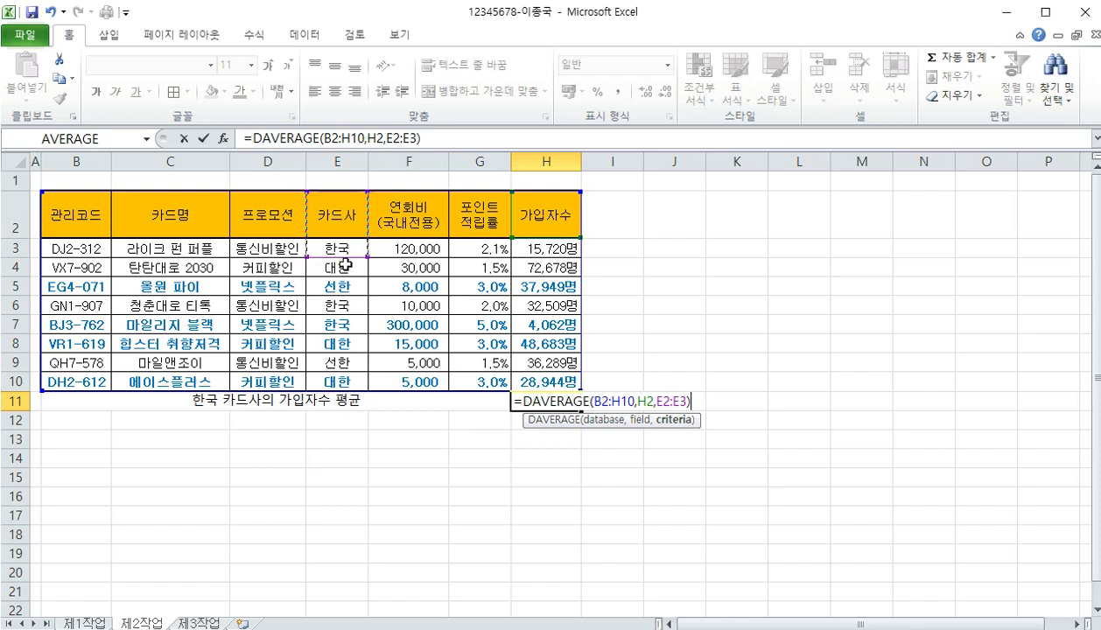
pyautogui.write(')')
pyautogui.press('Return')
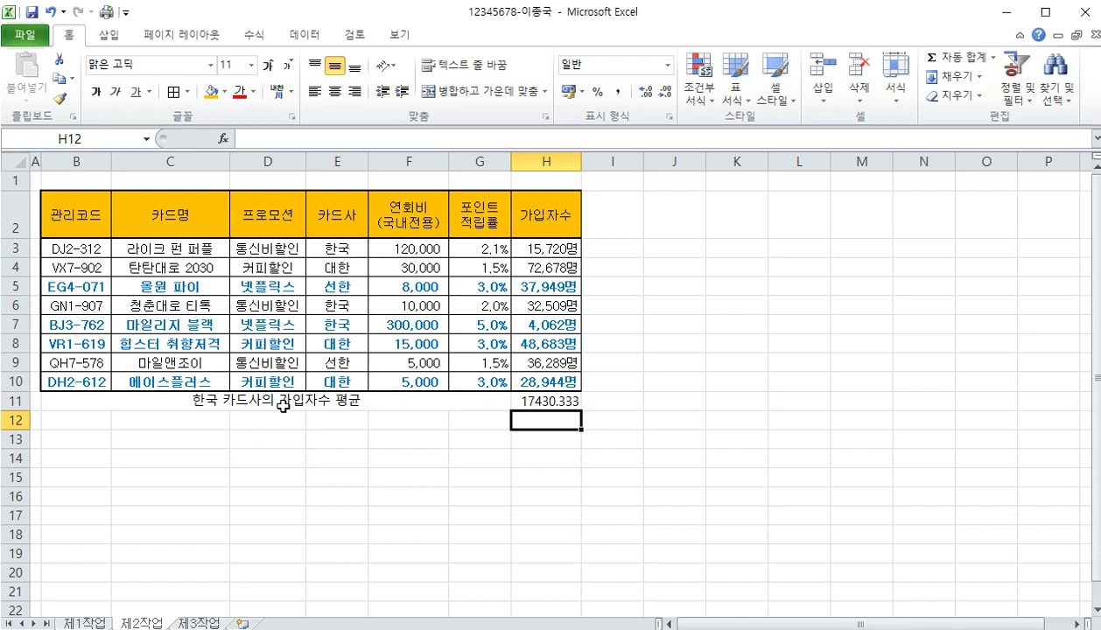
# Apply all borders to the average row B11:H11 and select the result cell H11
pyautogui.moveTo(216, 404); pyautogui.dragTo(550, 401)
pyautogui.click(176, 93)
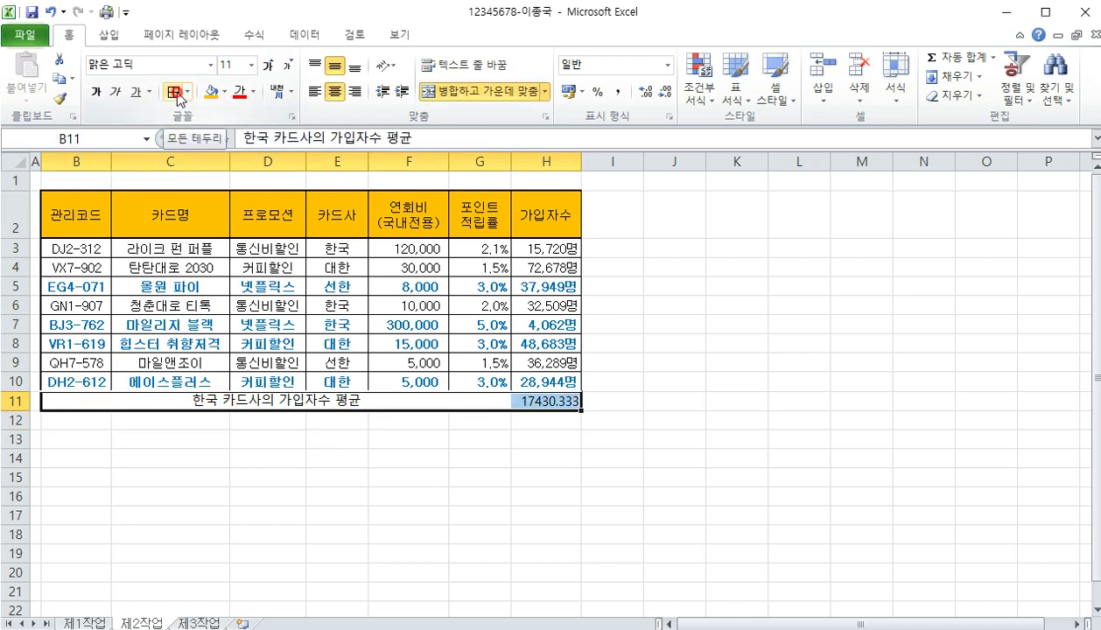
pyautogui.click(342, 514)
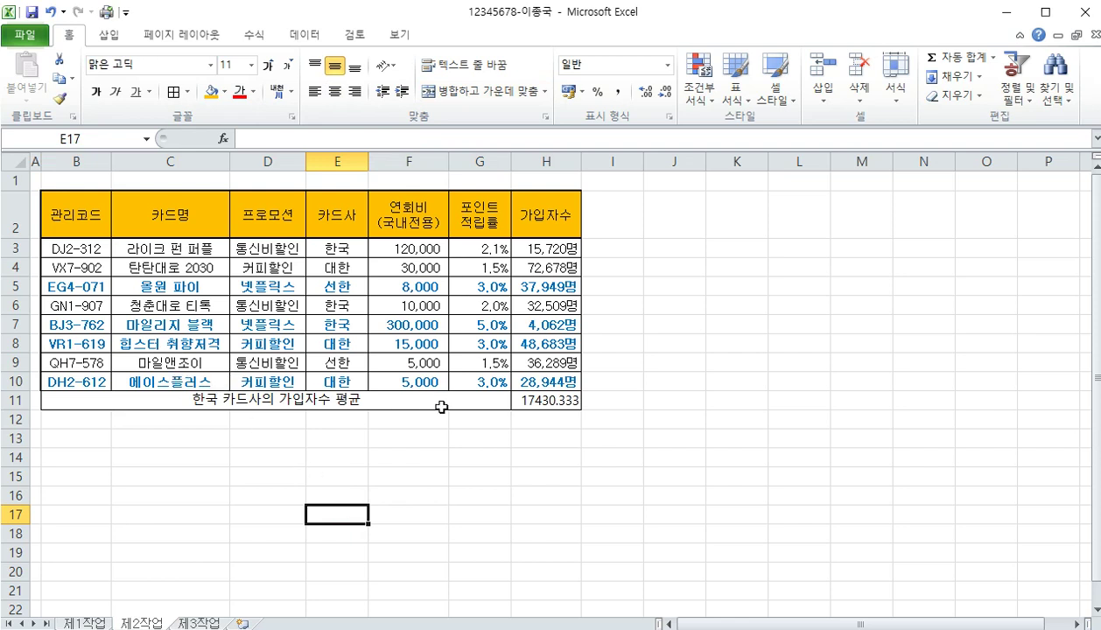
pyautogui.click(525, 400)
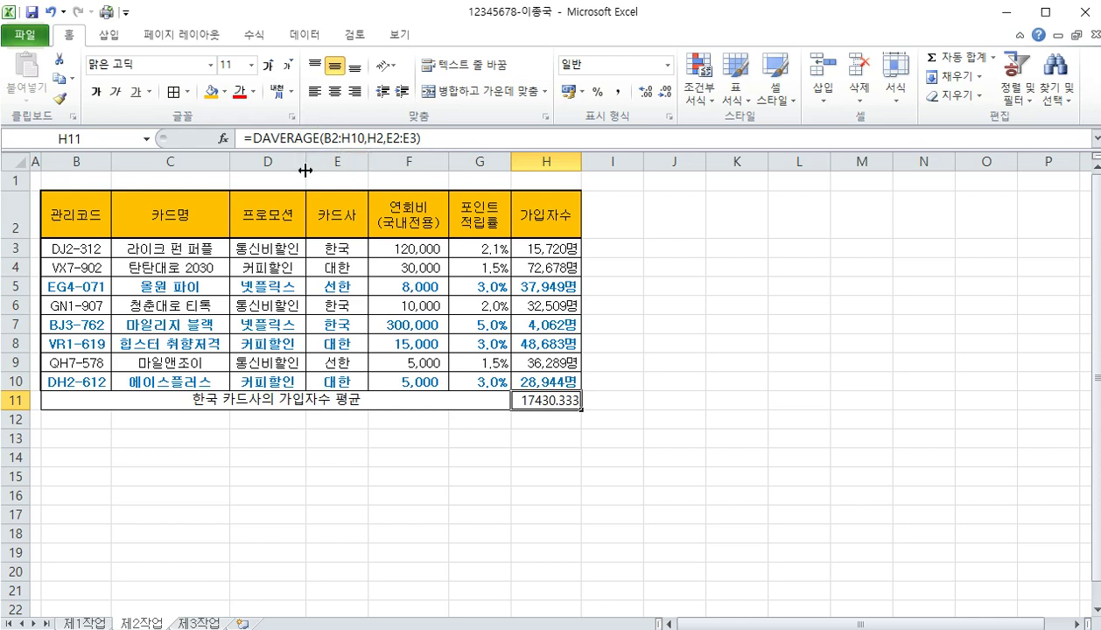
# Goal-seek the average in H11 to 17500 by changing H3, and apply comma style to H11
pyautogui.click(304, 36)
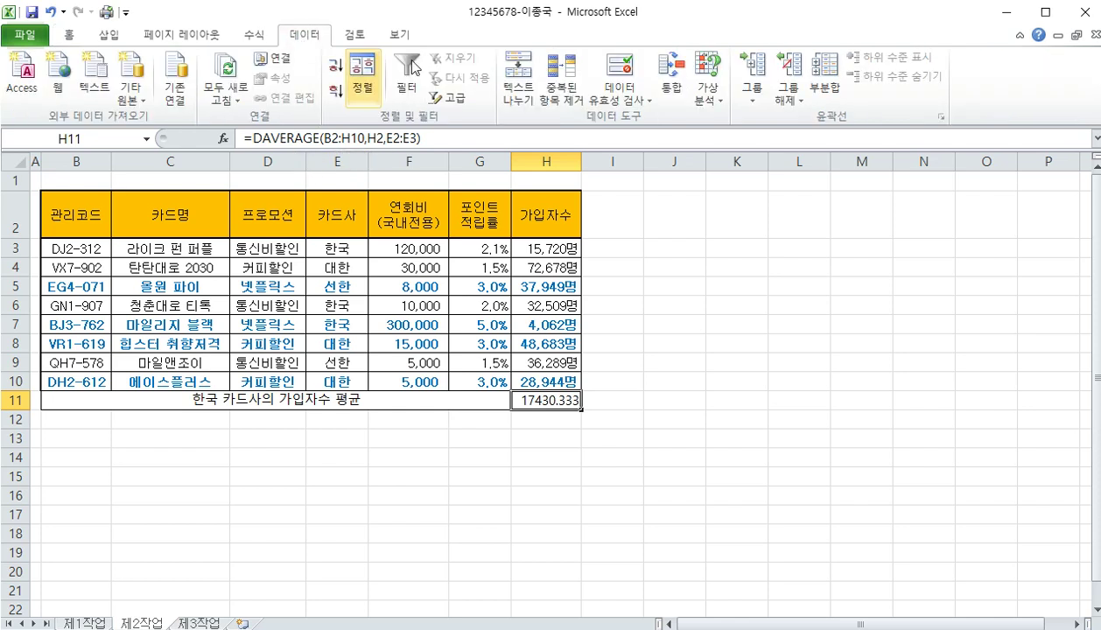
pyautogui.click(715, 102)
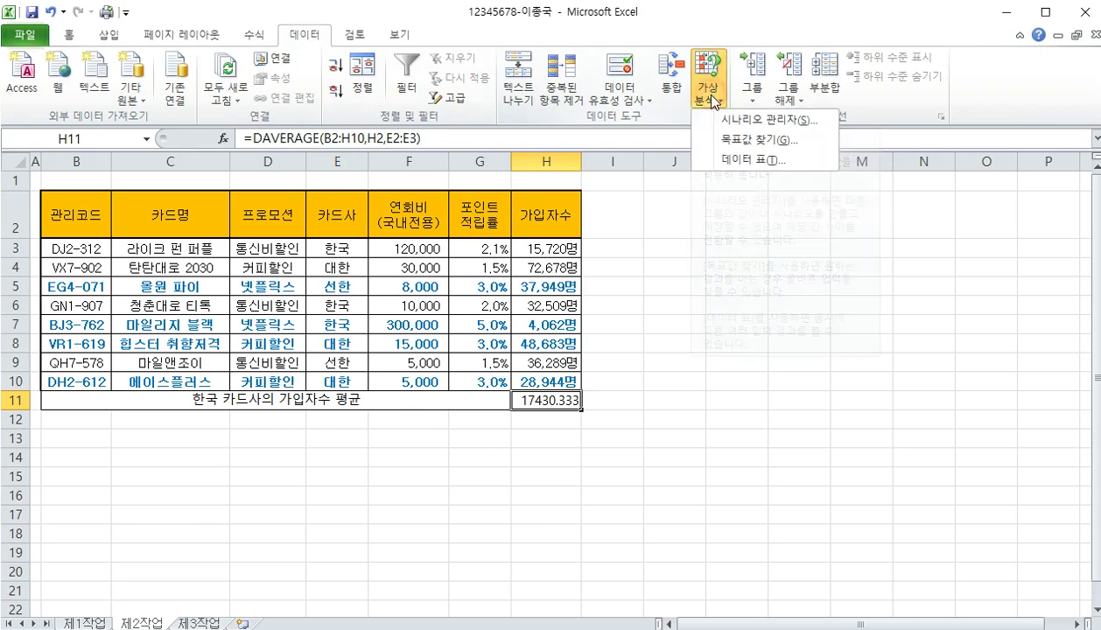
pyautogui.click(736, 141)
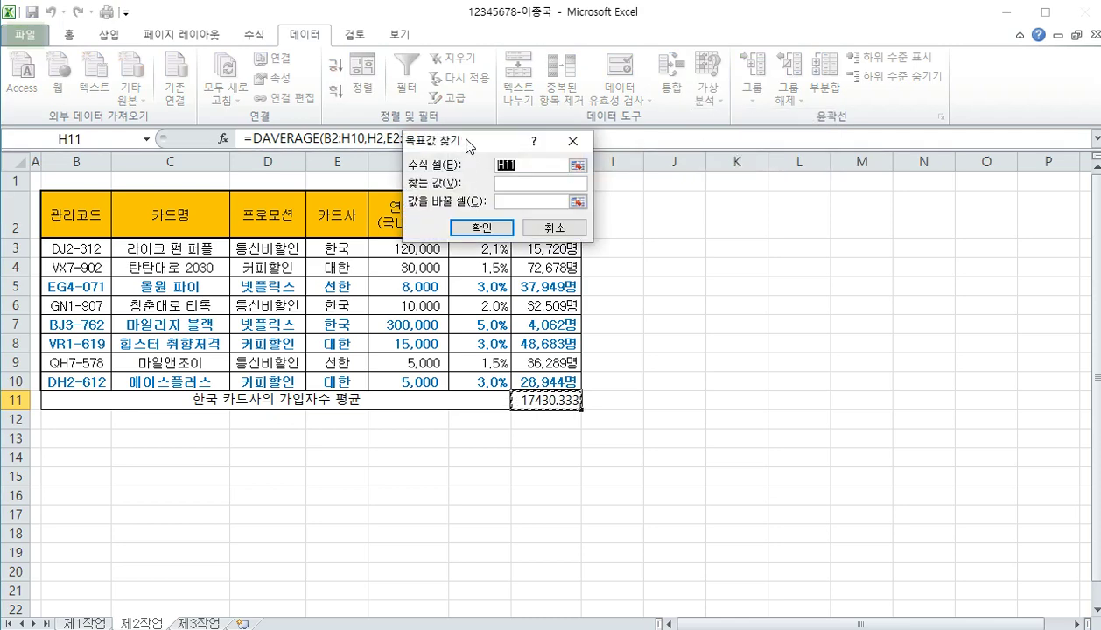
pyautogui.moveTo(583, 176); pyautogui.dragTo(678, 239)
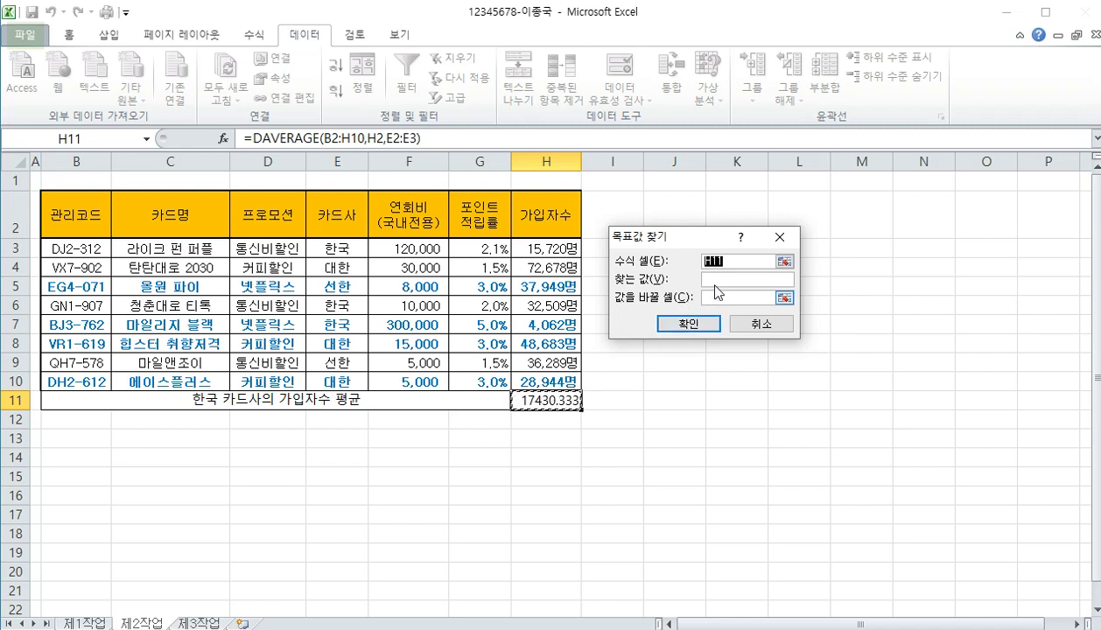
pyautogui.click(711, 280)
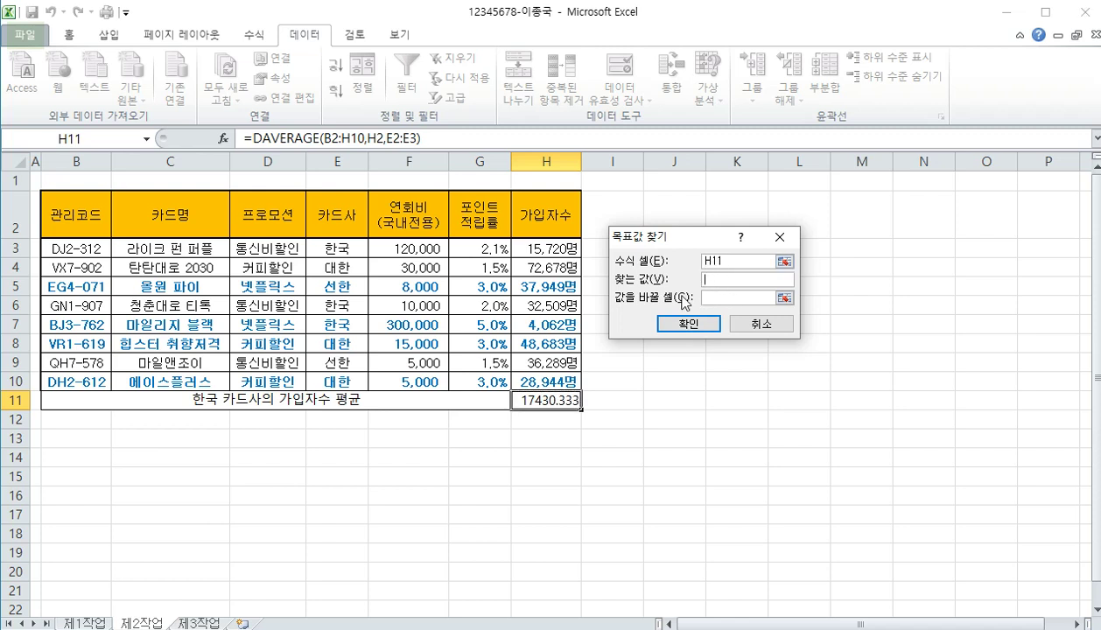
pyautogui.write('17500')
pyautogui.click(706, 298)
pyautogui.click(535, 251)
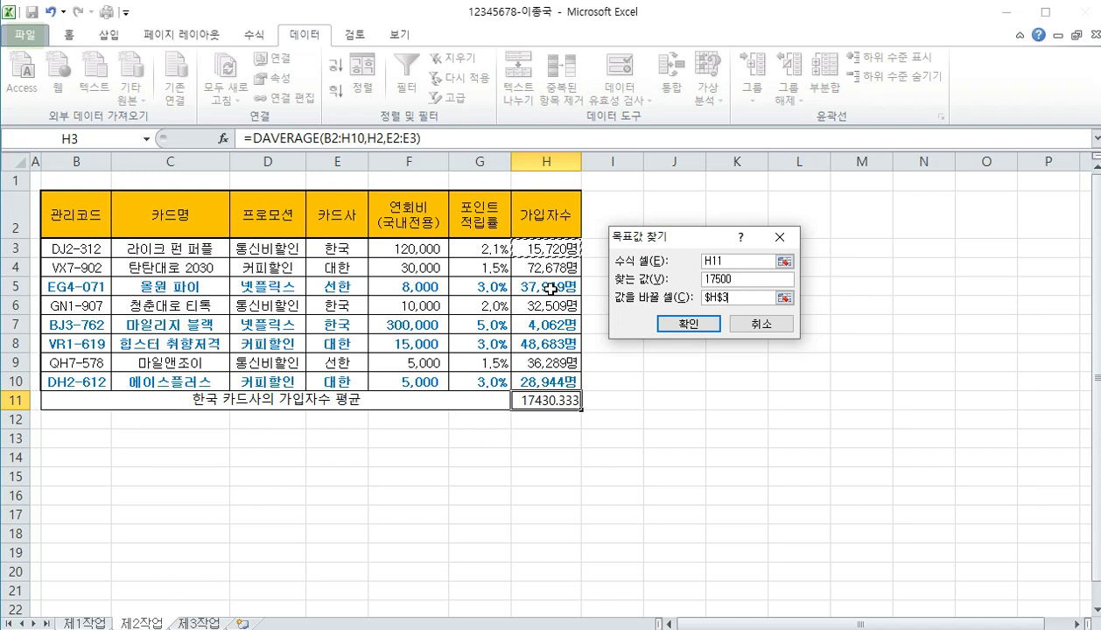
pyautogui.click(679, 333)
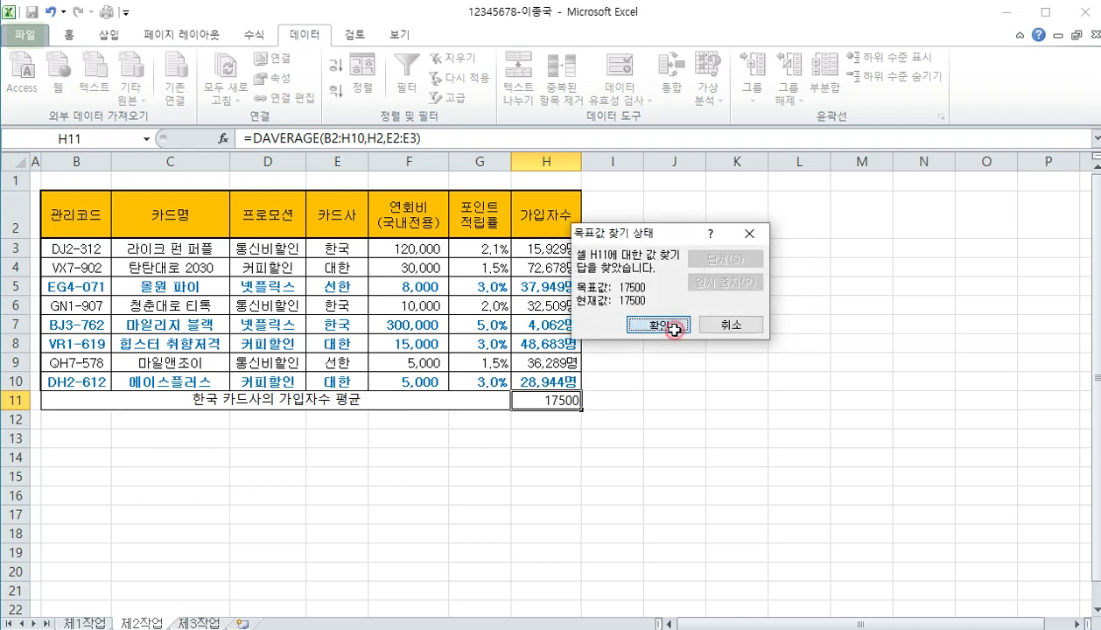
pyautogui.click(679, 334)
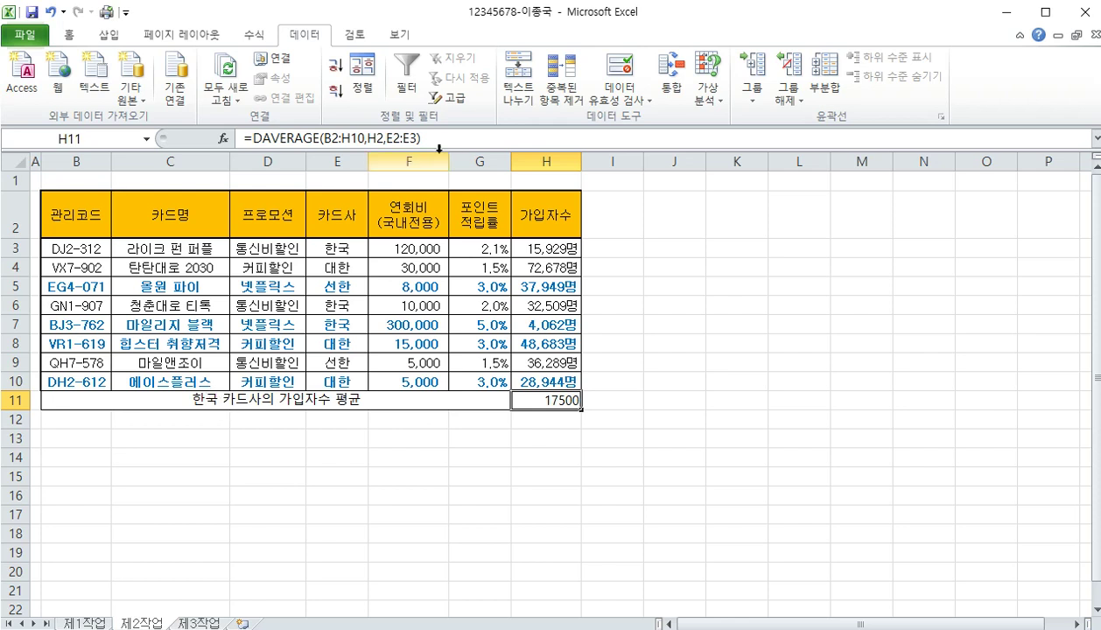
pyautogui.click(83, 38)
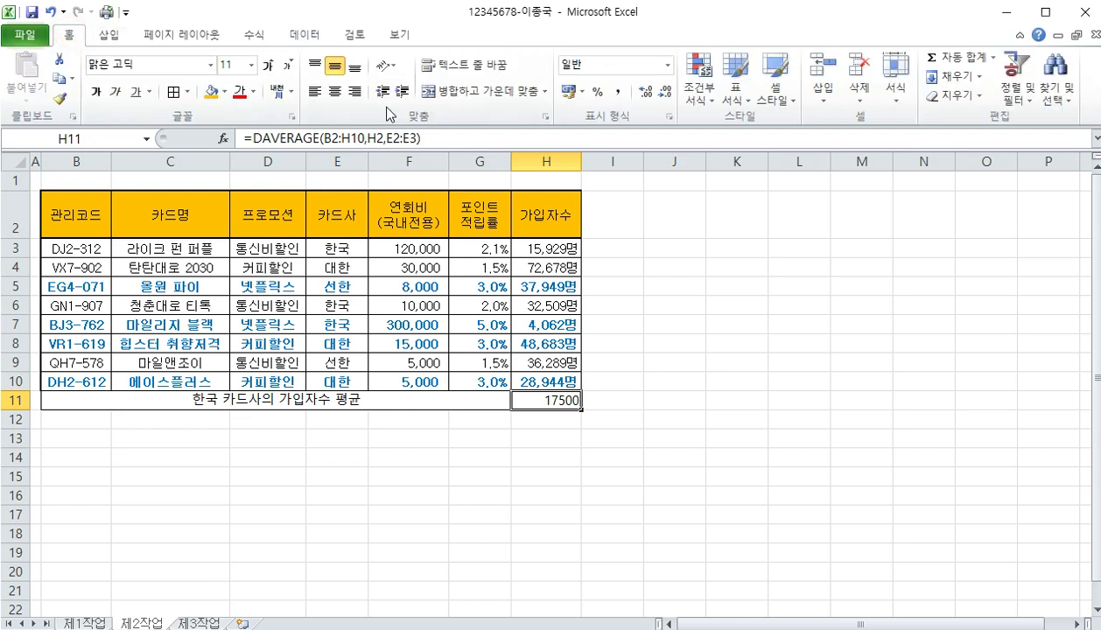
pyautogui.click(619, 94)
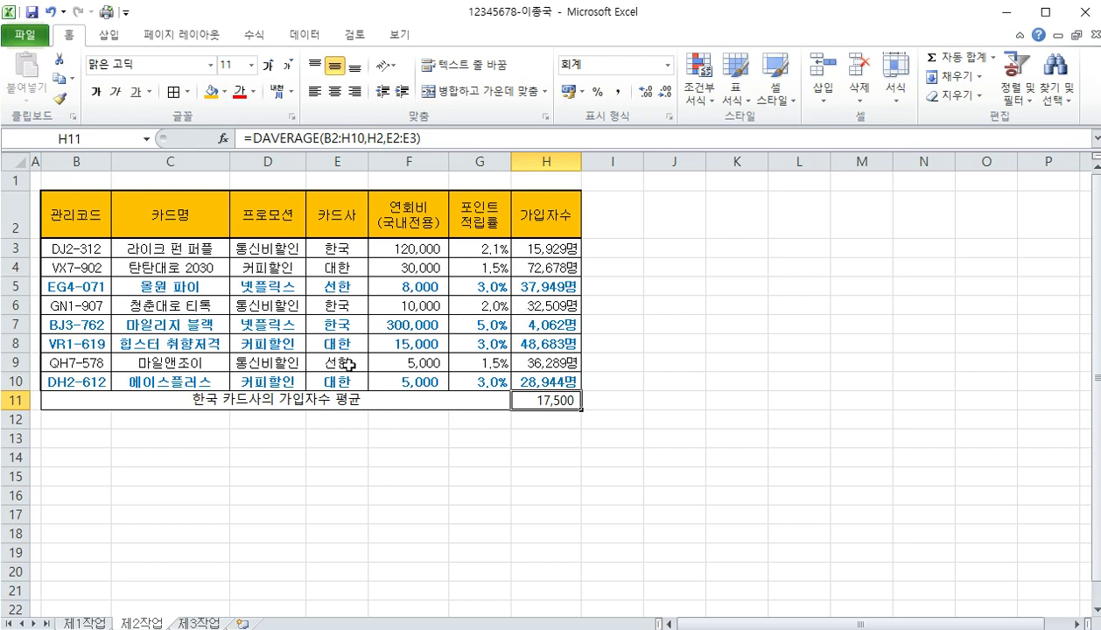
# Copy the 관리코드 header to cell B14 and enter the criterion V* in B15 below it
pyautogui.click(78, 216)
pyautogui.hotkey('ctrl', 'c')
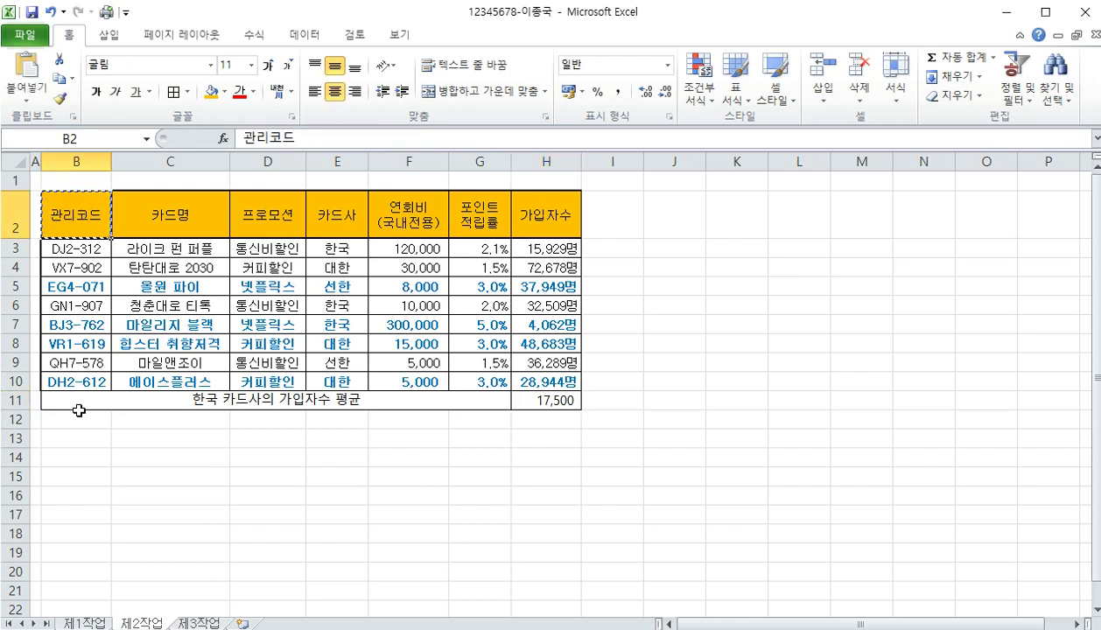
pyautogui.click(70, 460)
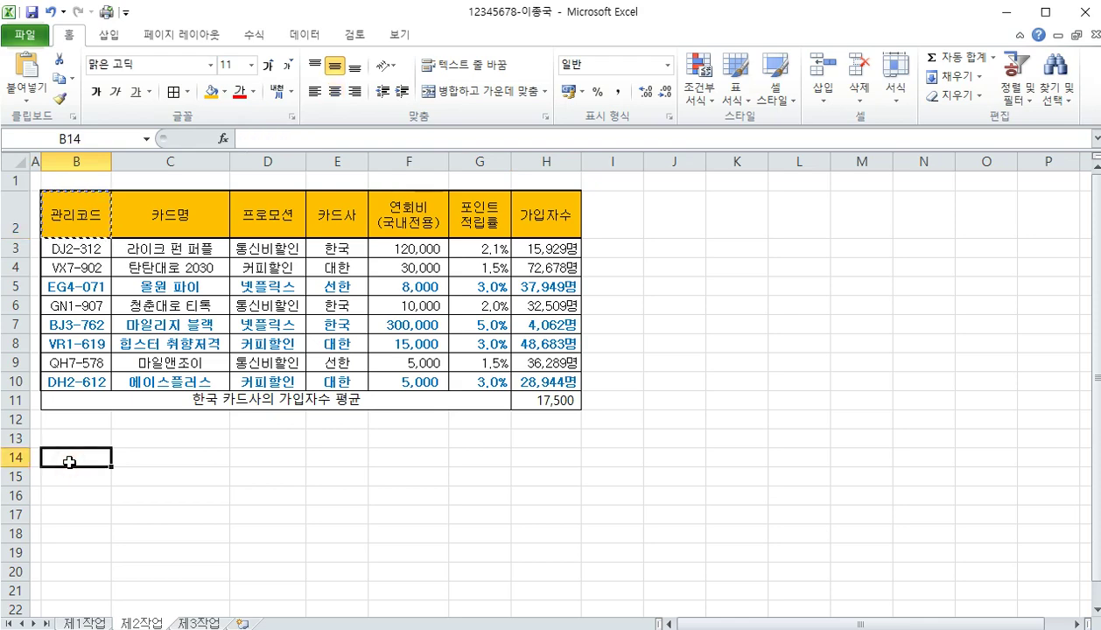
pyautogui.hotkey('ctrl', 'v')
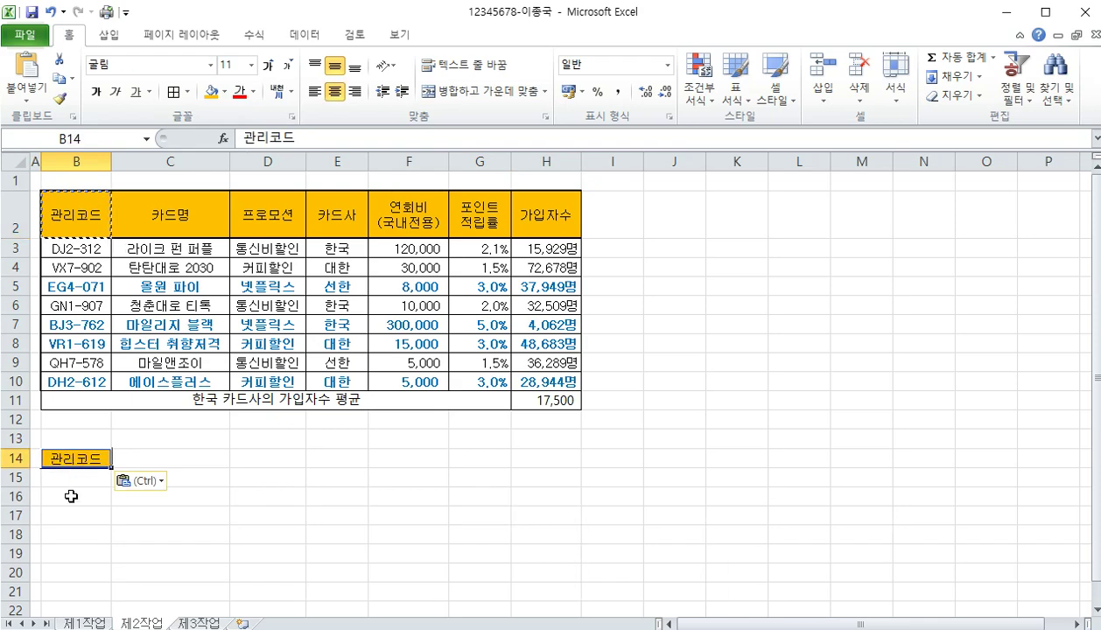
pyautogui.click(76, 480)
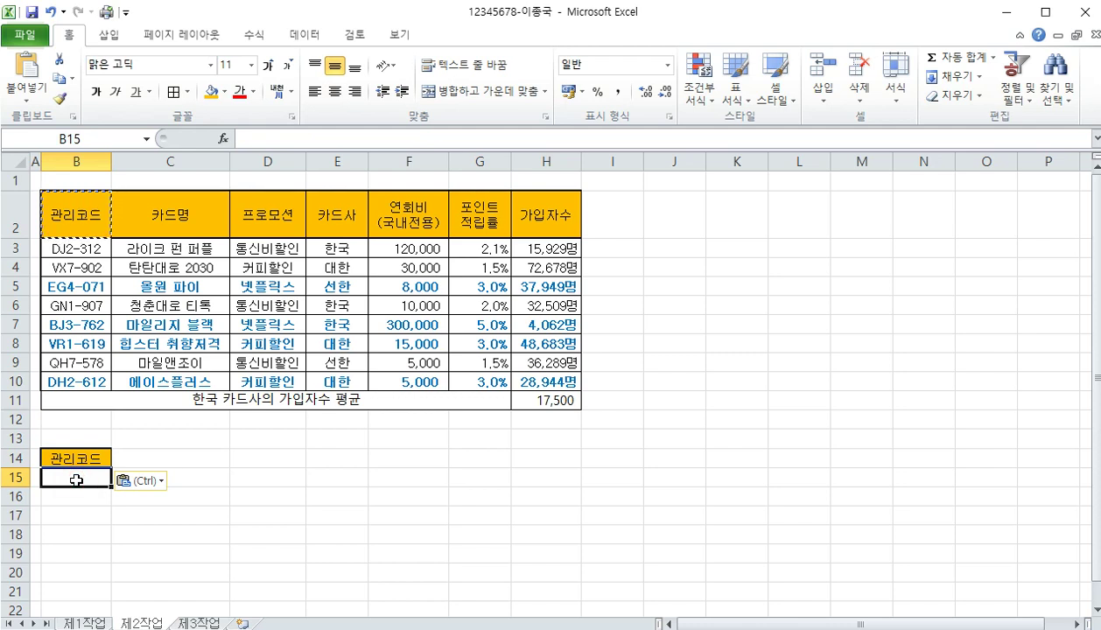
pyautogui.write('ㅍ')
pyautogui.press('BackSpace')
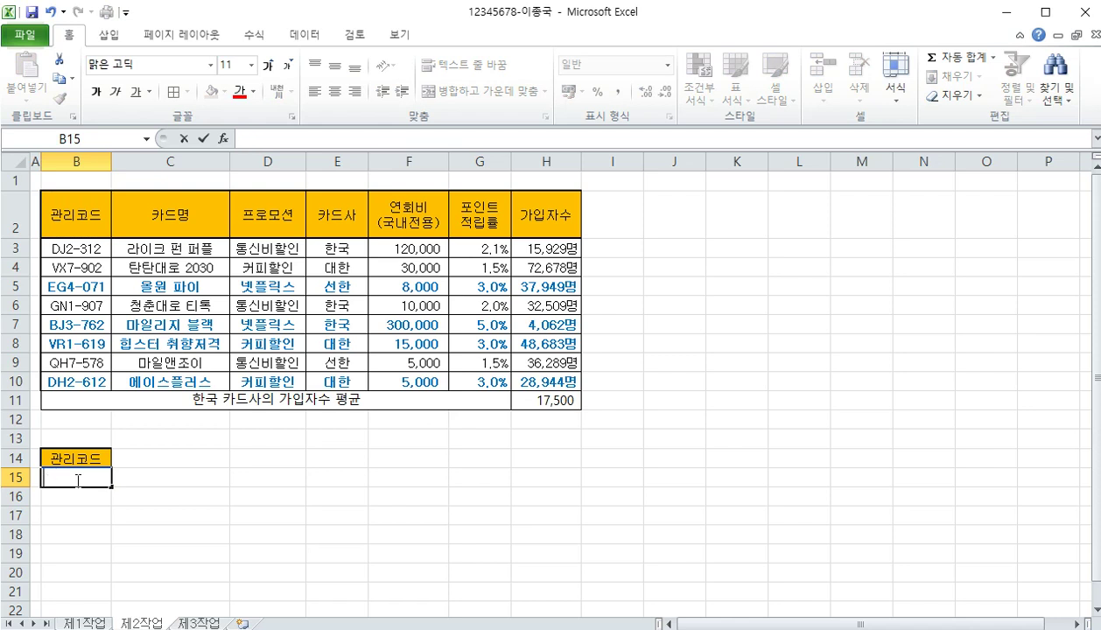
pyautogui.write('V*')
pyautogui.press('Return')
pyautogui.click(77, 478)
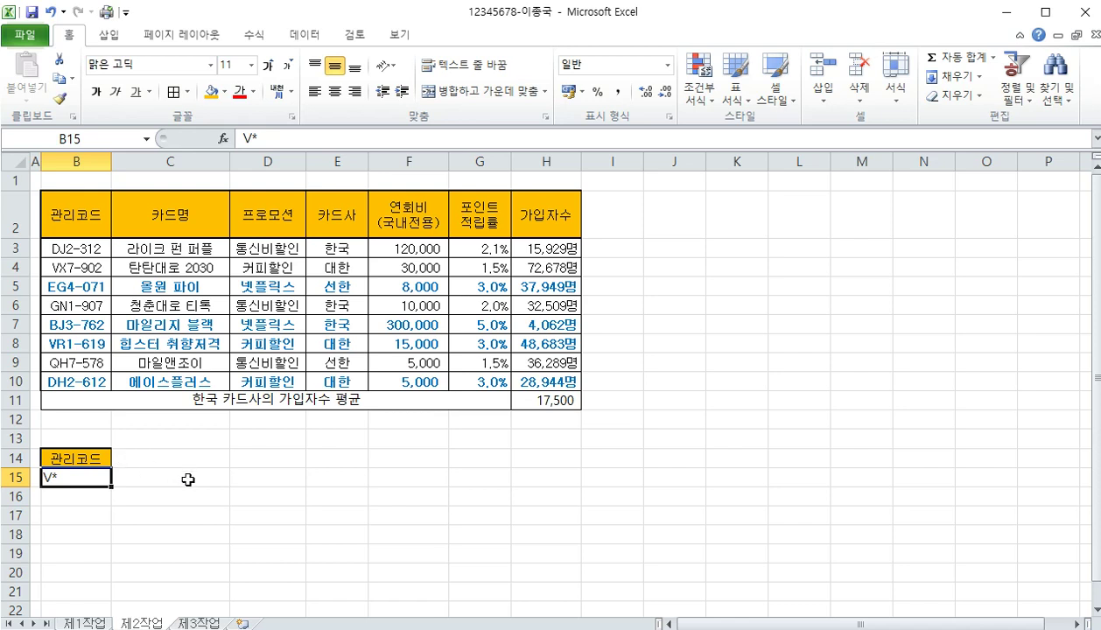
# Copy the 연회비(국내전용) header from F2 to cell C14, beside the 관리코드 criteria header
pyautogui.click(416, 212)
pyautogui.hotkey('ctrl', 'c')
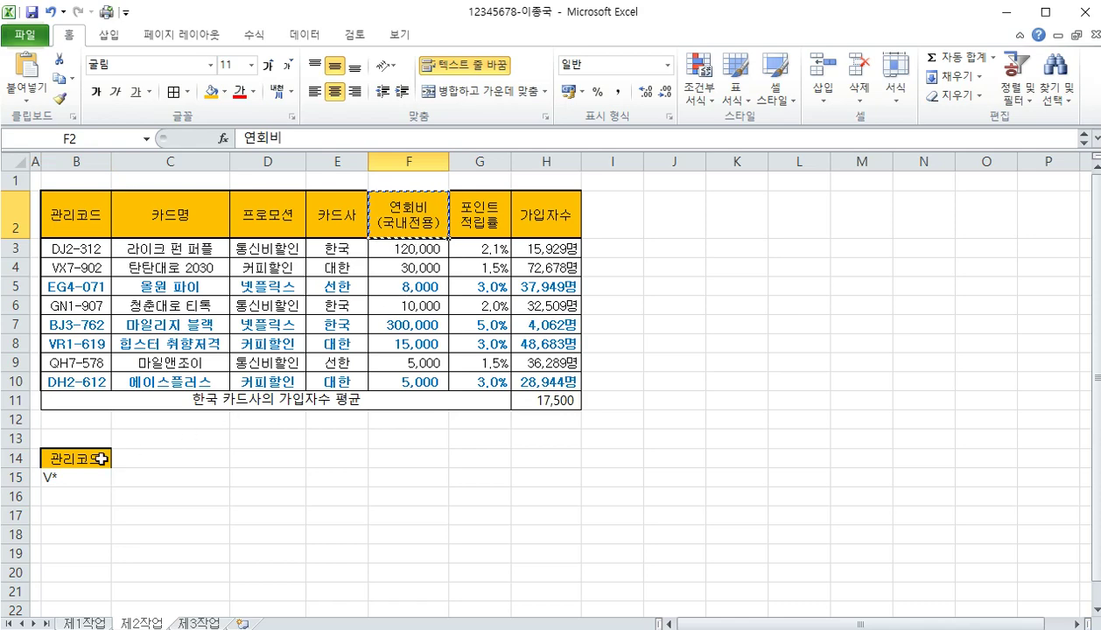
pyautogui.click(162, 463)
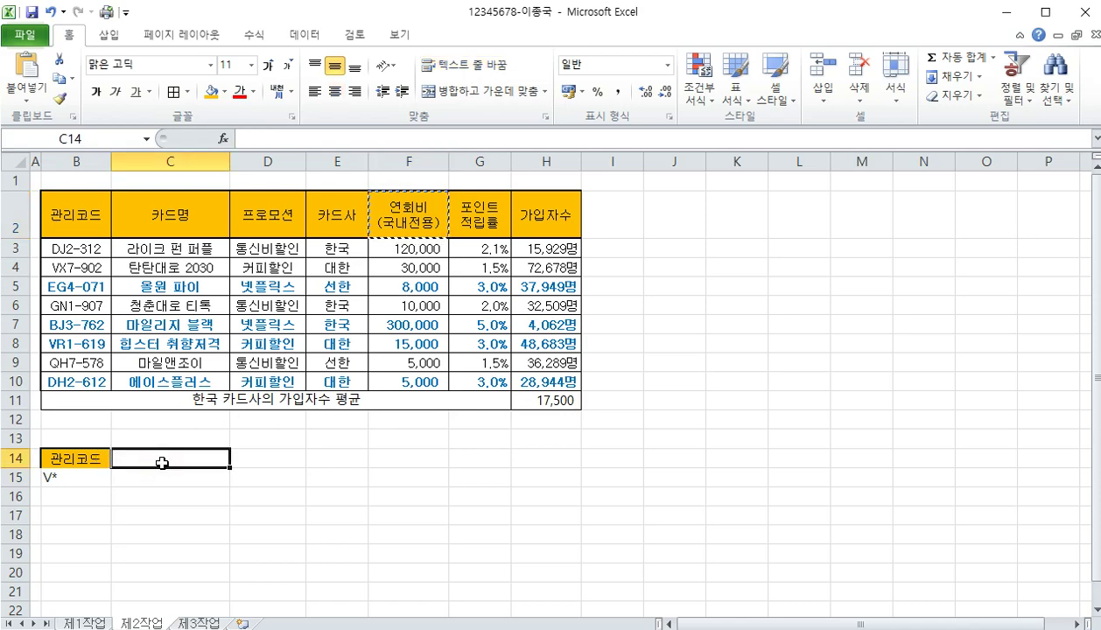
pyautogui.hotkey('ctrl', 'v')
pyautogui.click(163, 497)
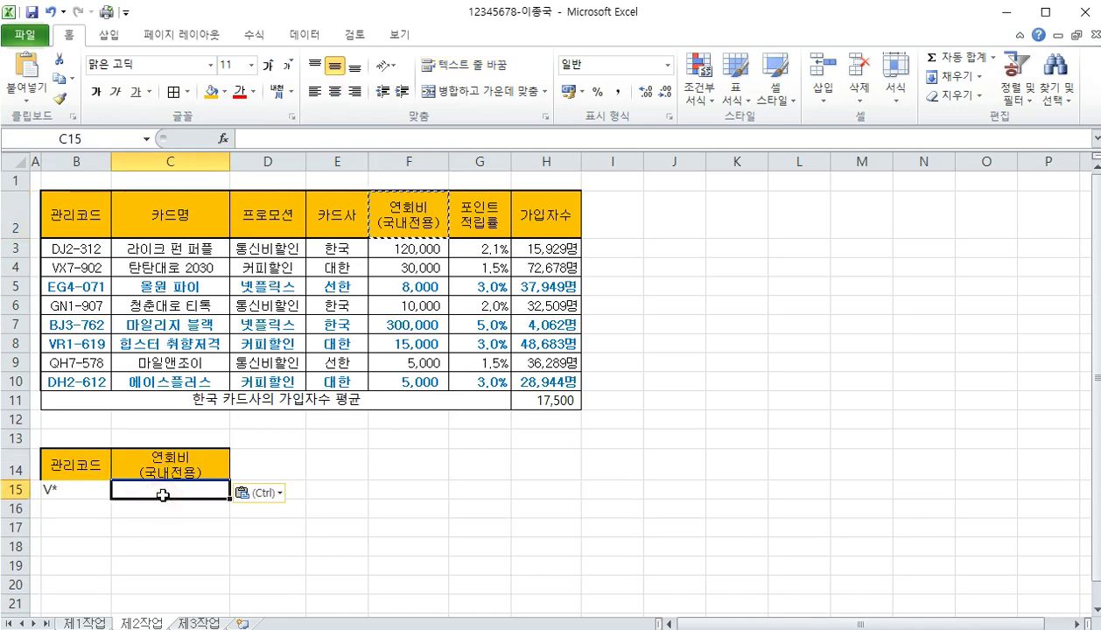
pyautogui.click(81, 496)
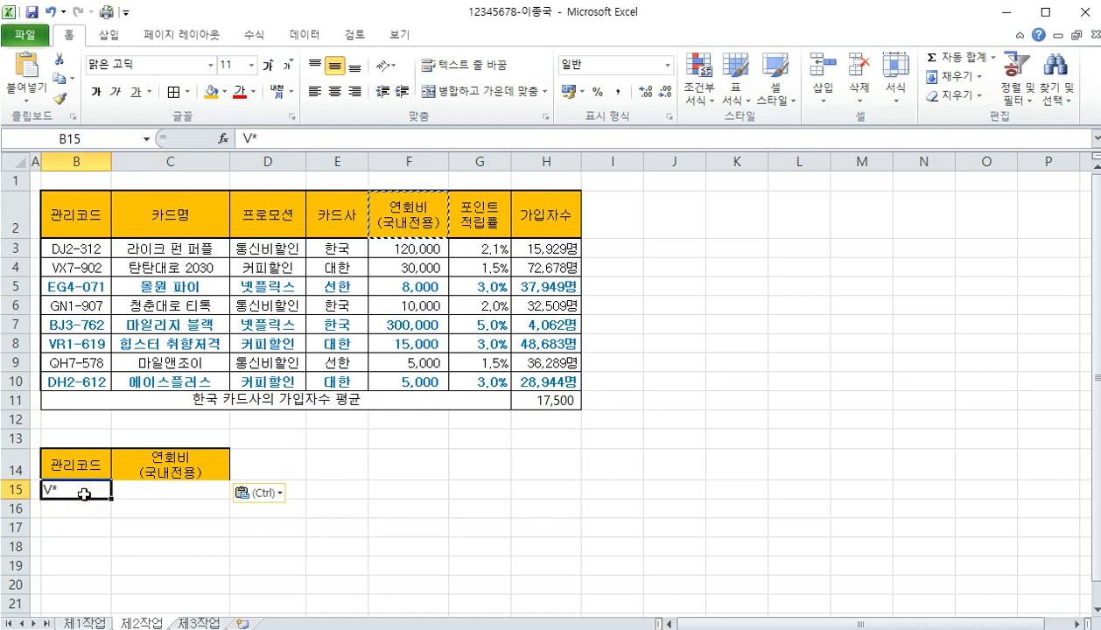
pyautogui.click(136, 508)
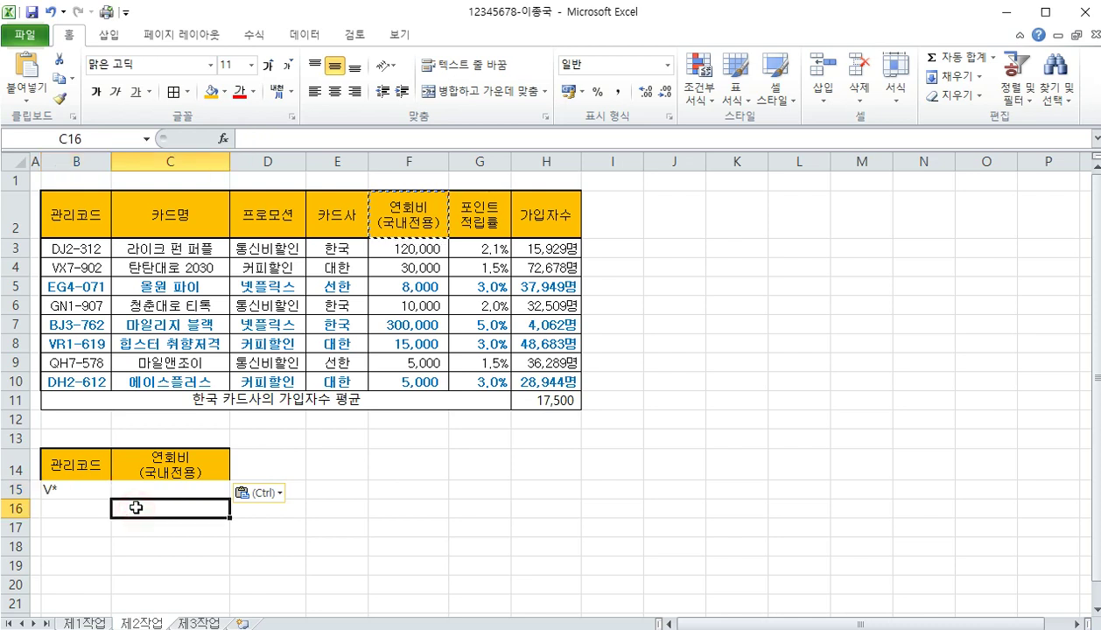
pyautogui.click(87, 491)
pyautogui.click(140, 509)
pyautogui.click(87, 490)
pyautogui.click(127, 509)
pyautogui.moveTo(89, 486); pyautogui.dragTo(128, 484)
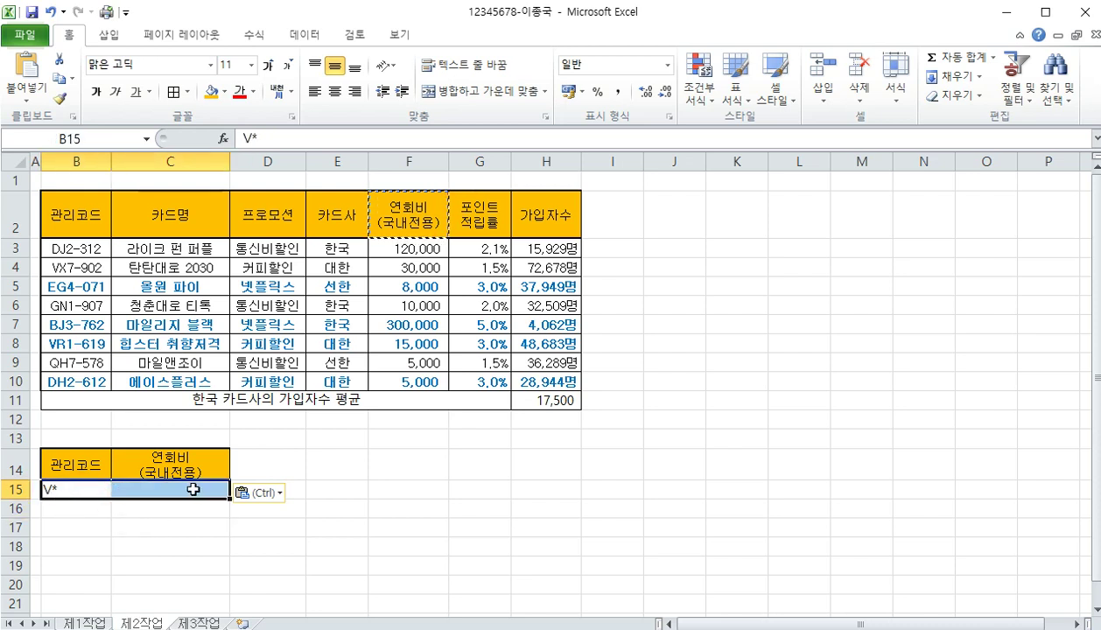
# Enter the criterion <=5000 in cell C16, one row below the V* criterion so the two combine as OR
pyautogui.click(137, 509)
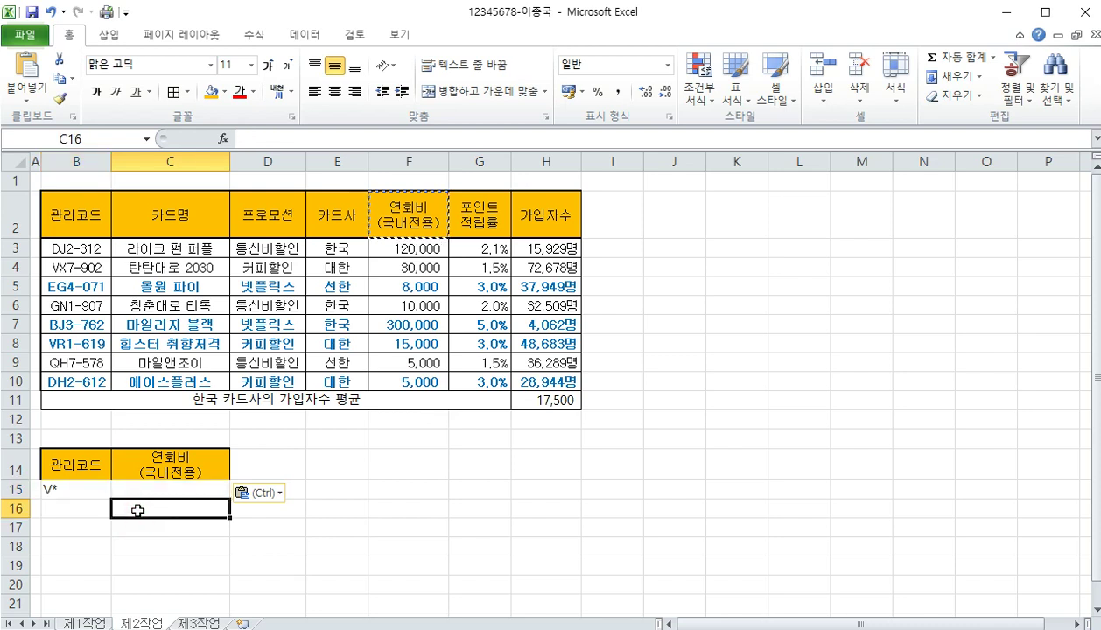
pyautogui.write('<')
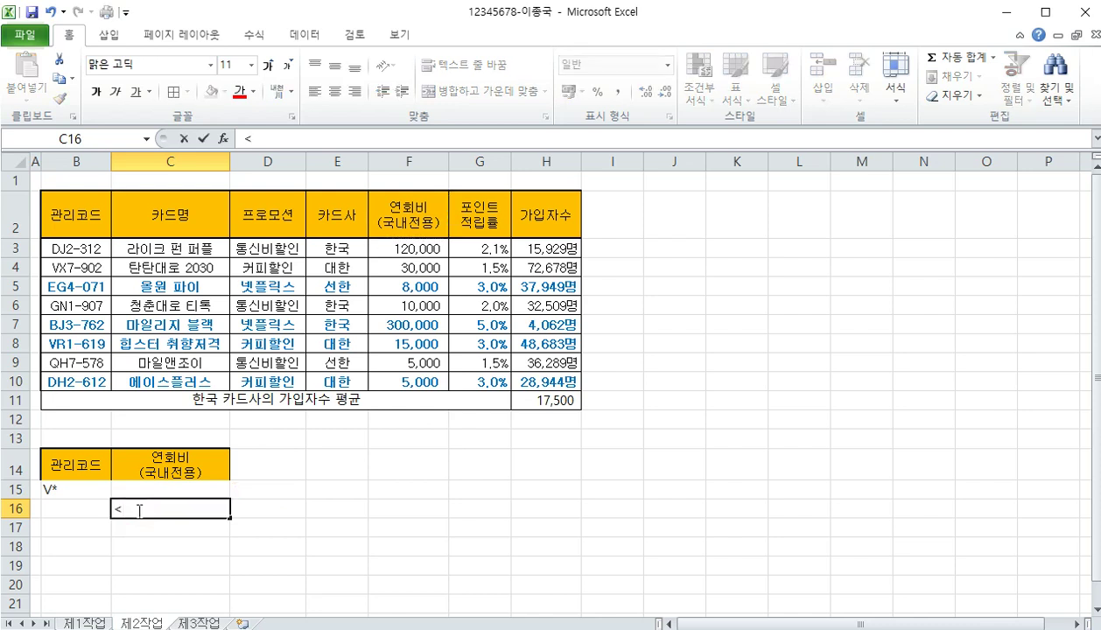
pyautogui.write('=5000')
pyautogui.click(138, 516)
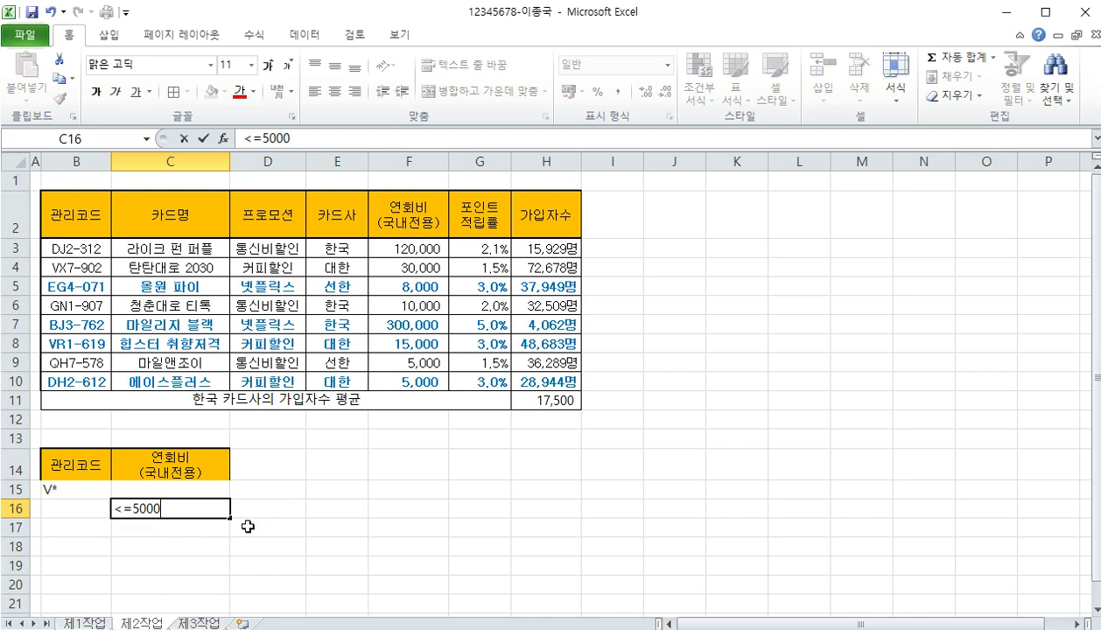
pyautogui.press('Return')
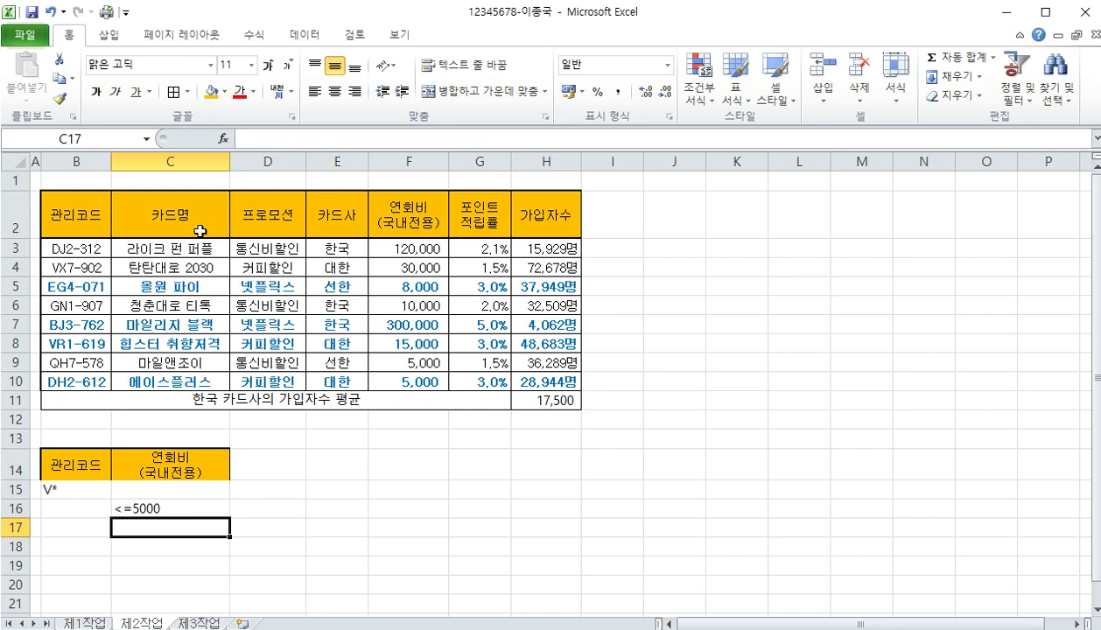
# Copy the headers 카드명, 프로모션, 카드사 and 포인트 적립률 together to the output row starting at B18
pyautogui.click(190, 209)
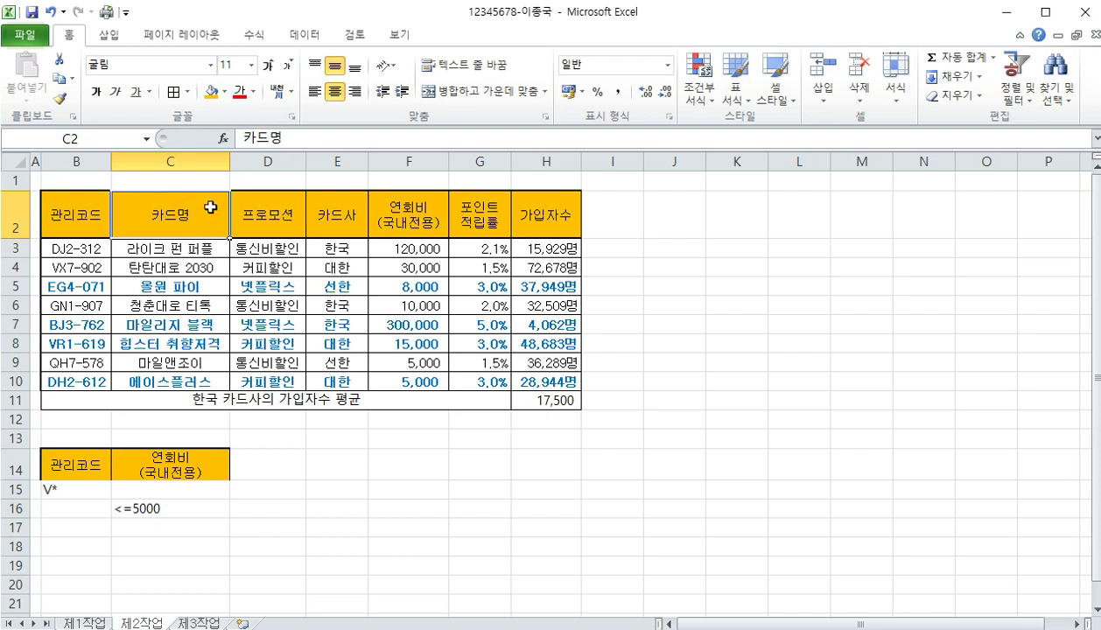
pyautogui.keyDown('ctrl'); pyautogui.click(277, 219); pyautogui.keyUp('ctrl')
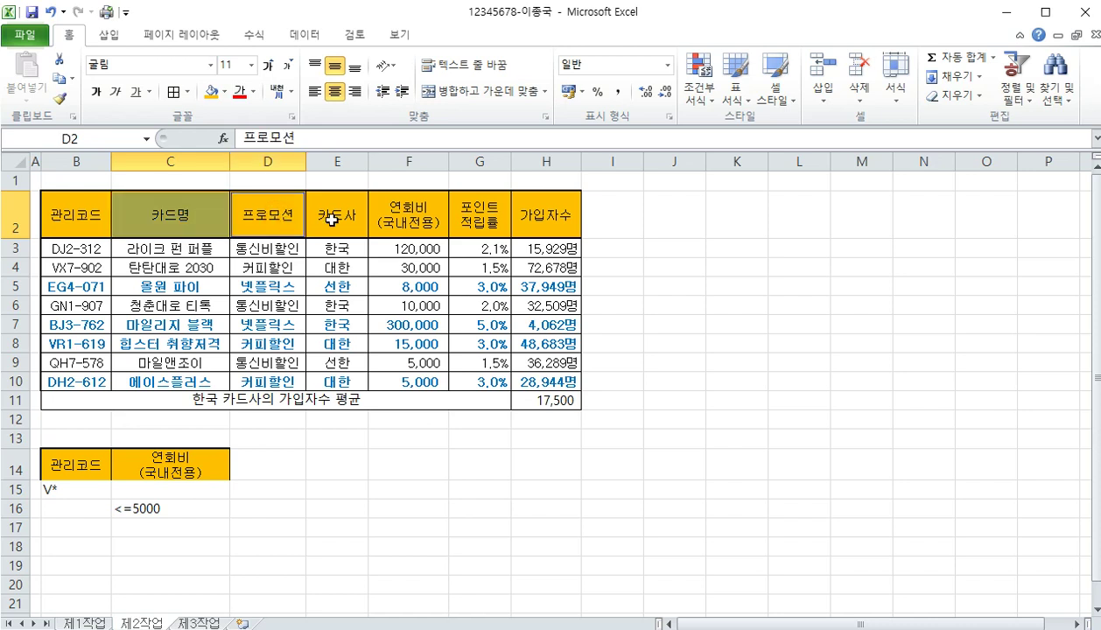
pyautogui.keyDown('ctrl'); pyautogui.click(334, 219); pyautogui.keyUp('ctrl')
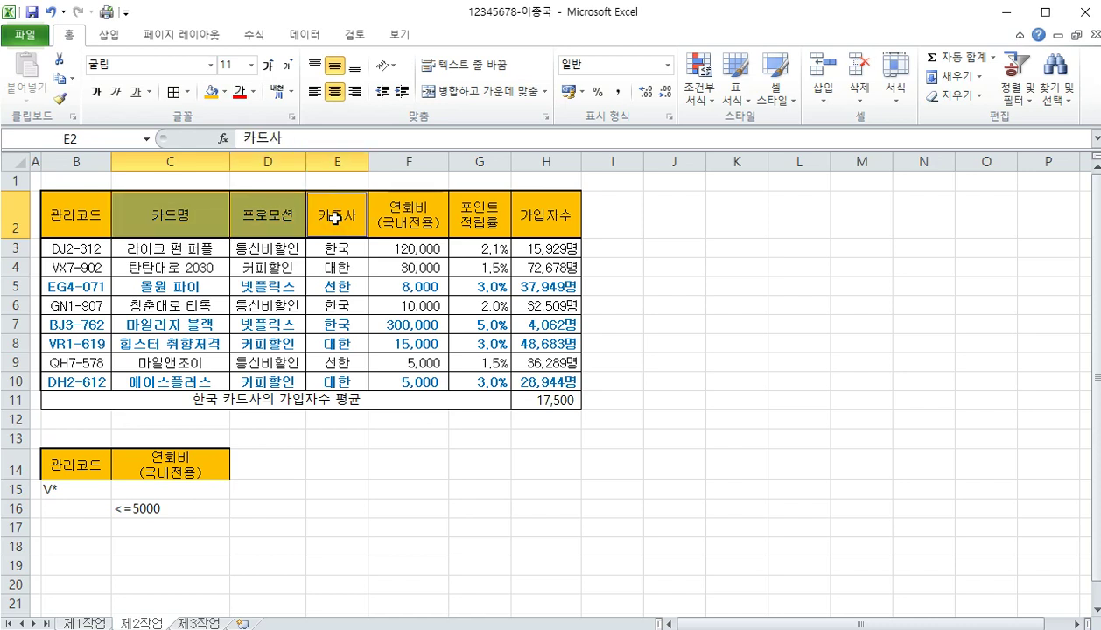
pyautogui.keyDown('ctrl'); pyautogui.click(481, 211); pyautogui.keyUp('ctrl')
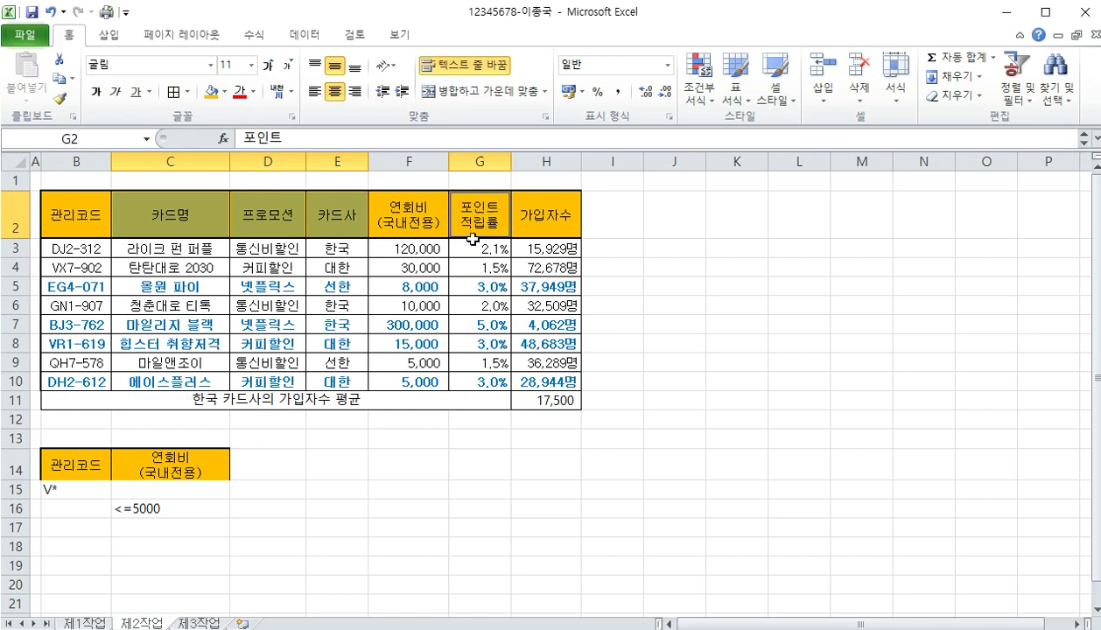
pyautogui.hotkey('ctrl', 'c')
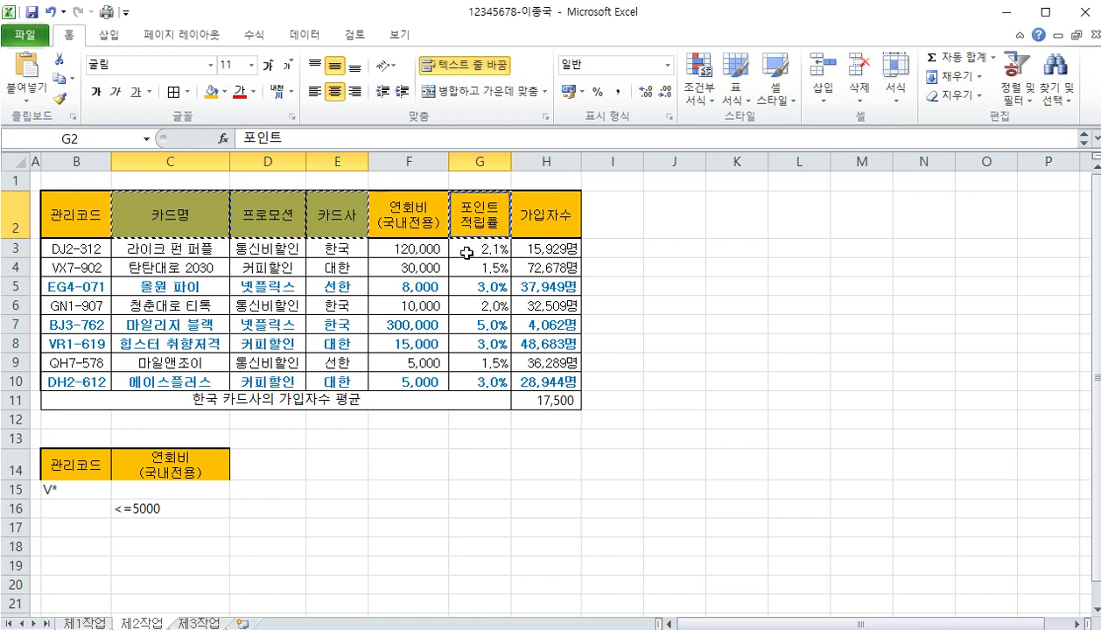
pyautogui.click(69, 546)
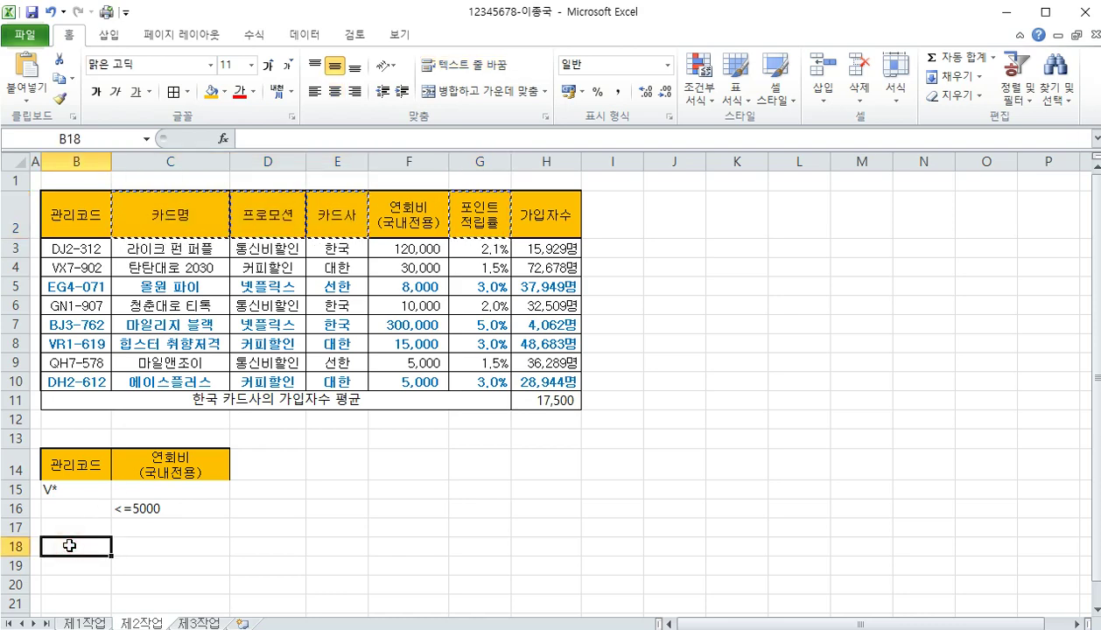
pyautogui.hotkey('ctrl', 'v')
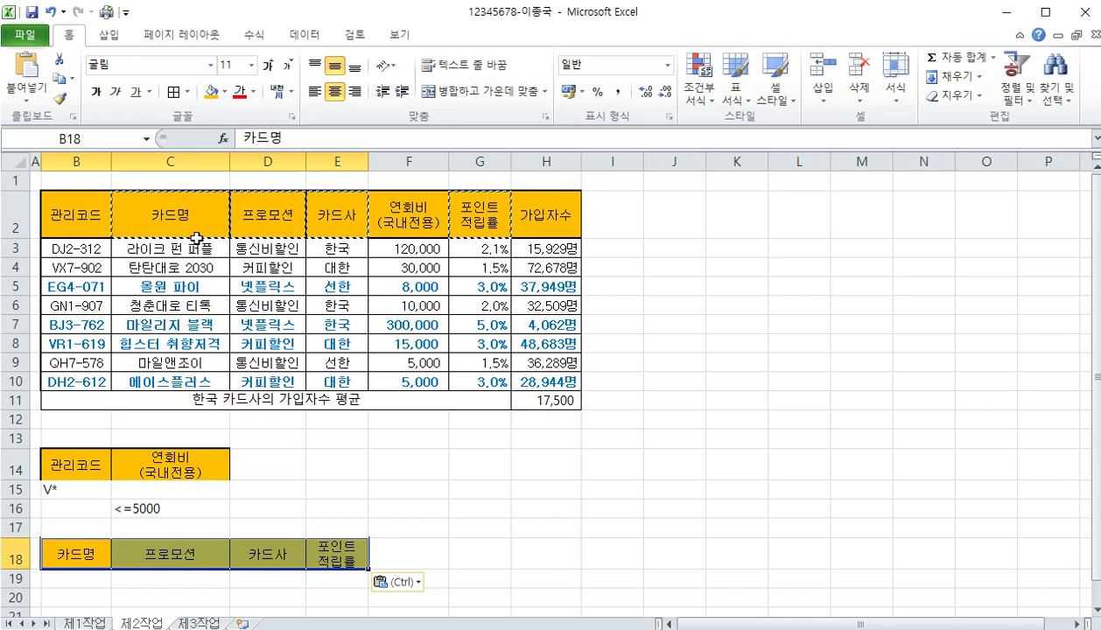
pyautogui.press('Escape')
# Start an advanced filter with list range B2:H10 and criteria range B14:C16
pyautogui.click(202, 302)
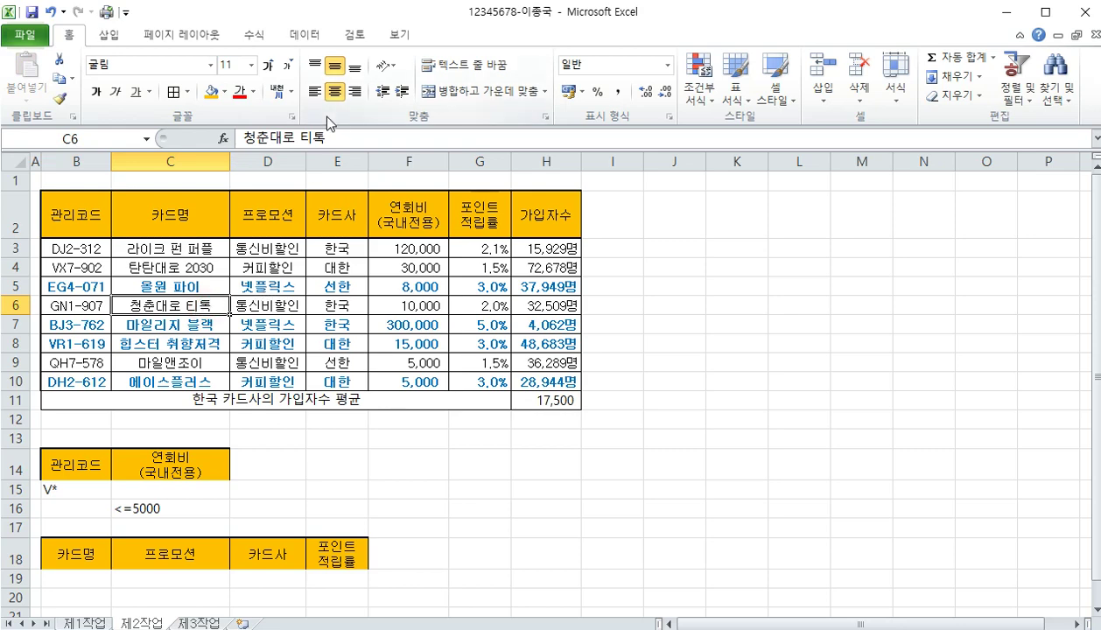
pyautogui.click(310, 38)
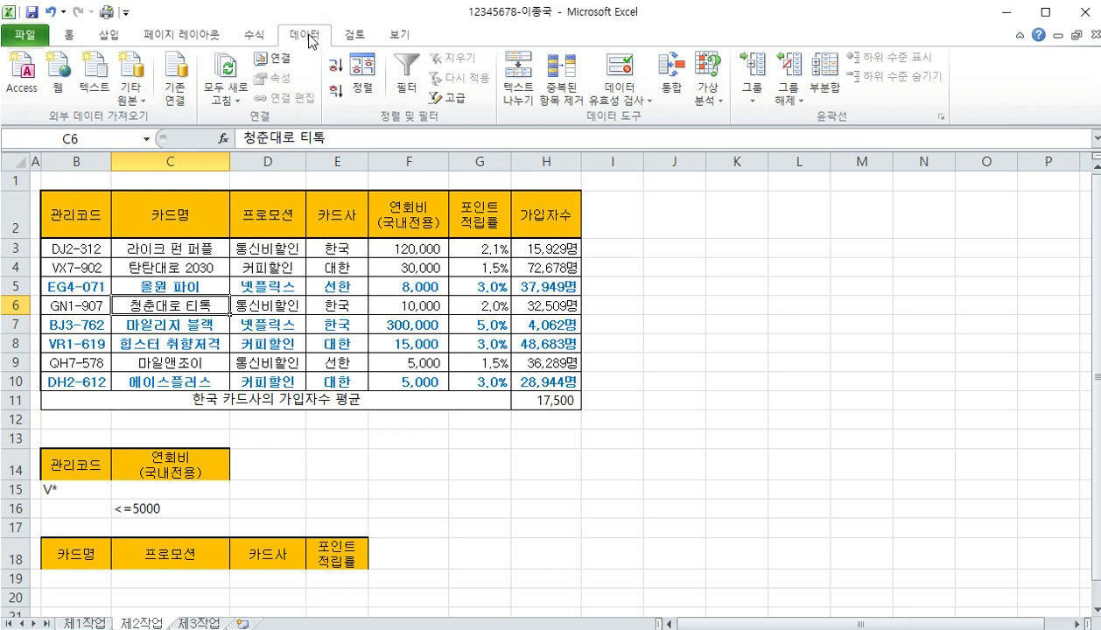
pyautogui.click(460, 104)
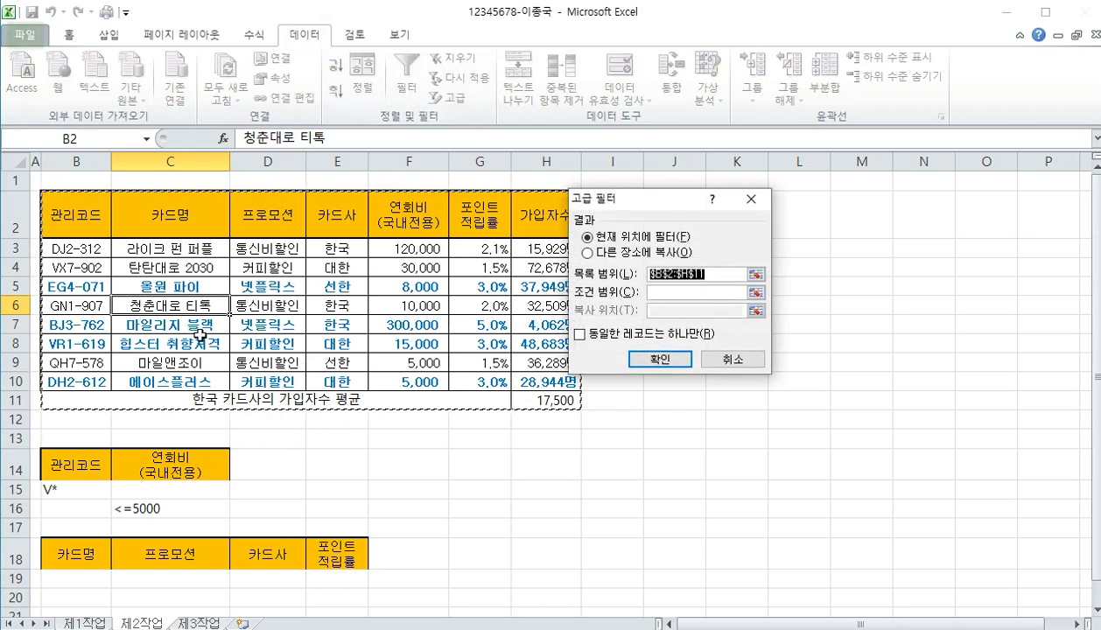
pyautogui.click(74, 217)
pyautogui.moveTo(73, 217); pyautogui.dragTo(517, 382)
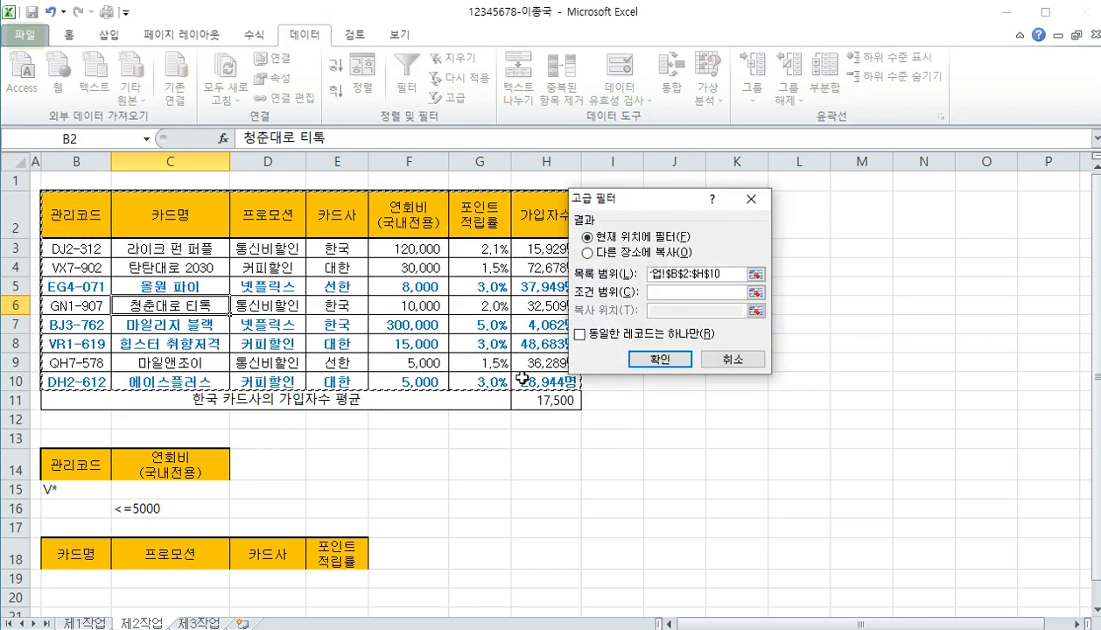
pyautogui.press('Tab')
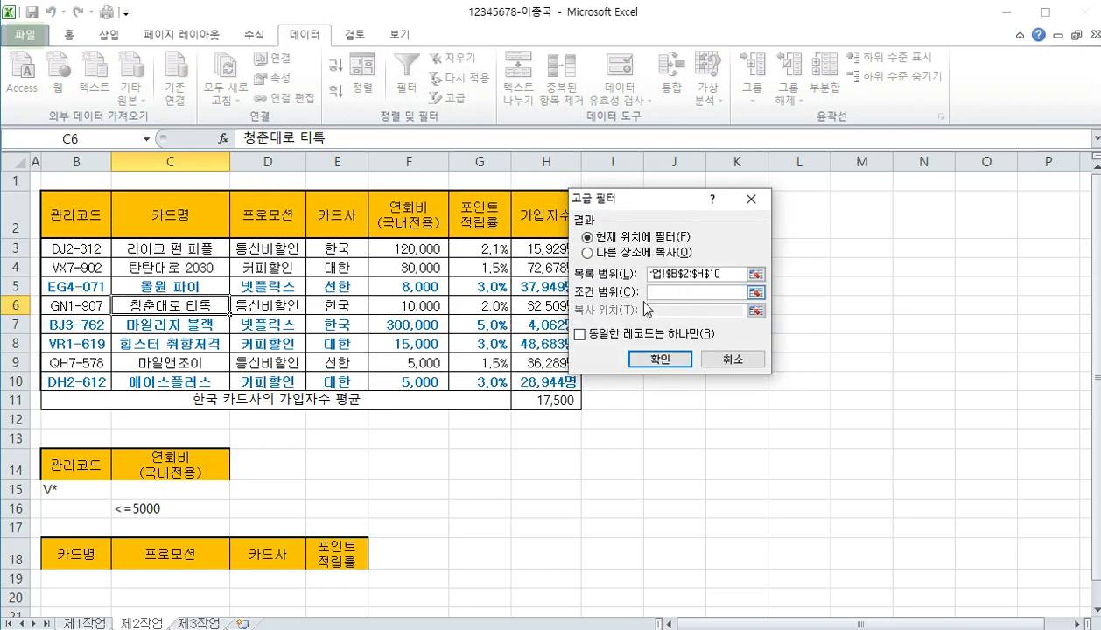
pyautogui.moveTo(77, 464); pyautogui.dragTo(131, 512)
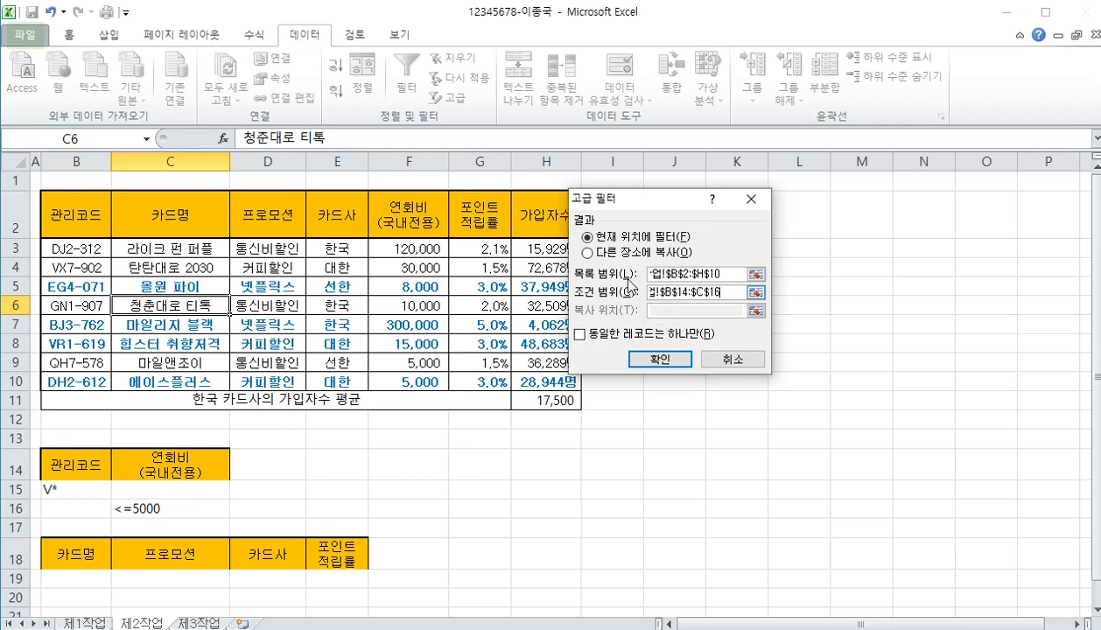
# Copy the filtered records to another location using the headers in B18:E18, and widen column B to fit its contents
pyautogui.click(586, 253)
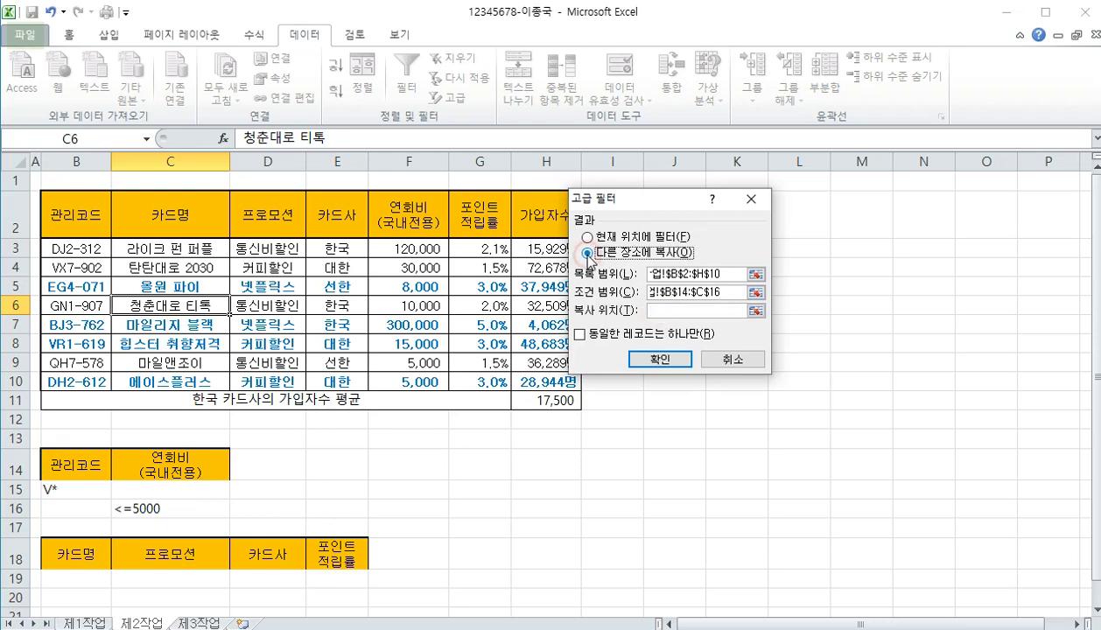
pyautogui.click(658, 313)
pyautogui.scroll(-1, 293, 425)
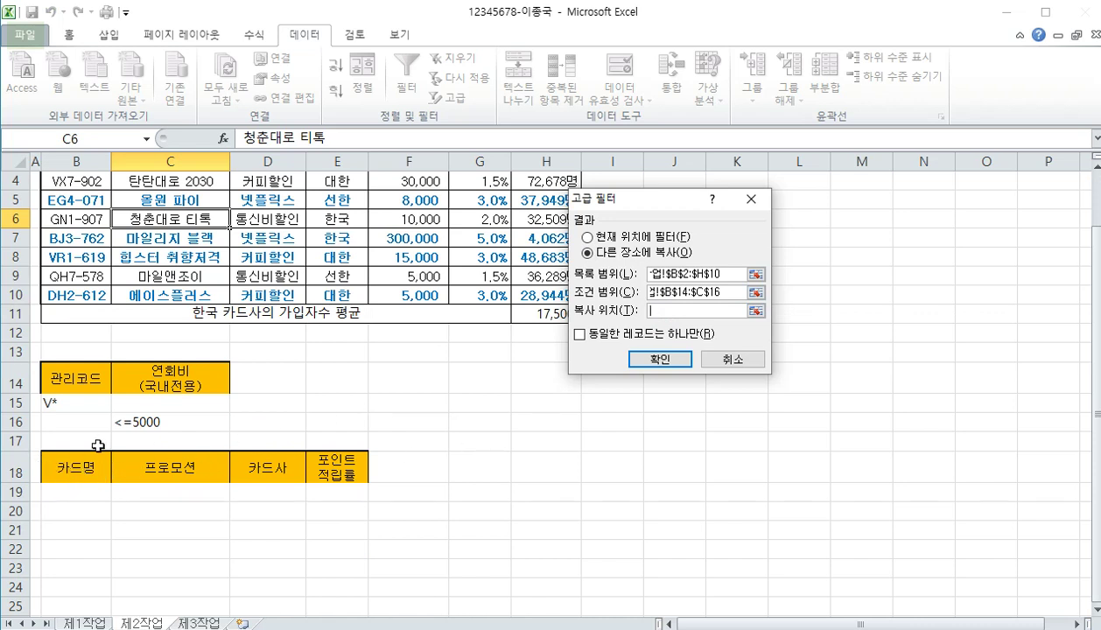
pyautogui.moveTo(73, 464); pyautogui.dragTo(317, 480)
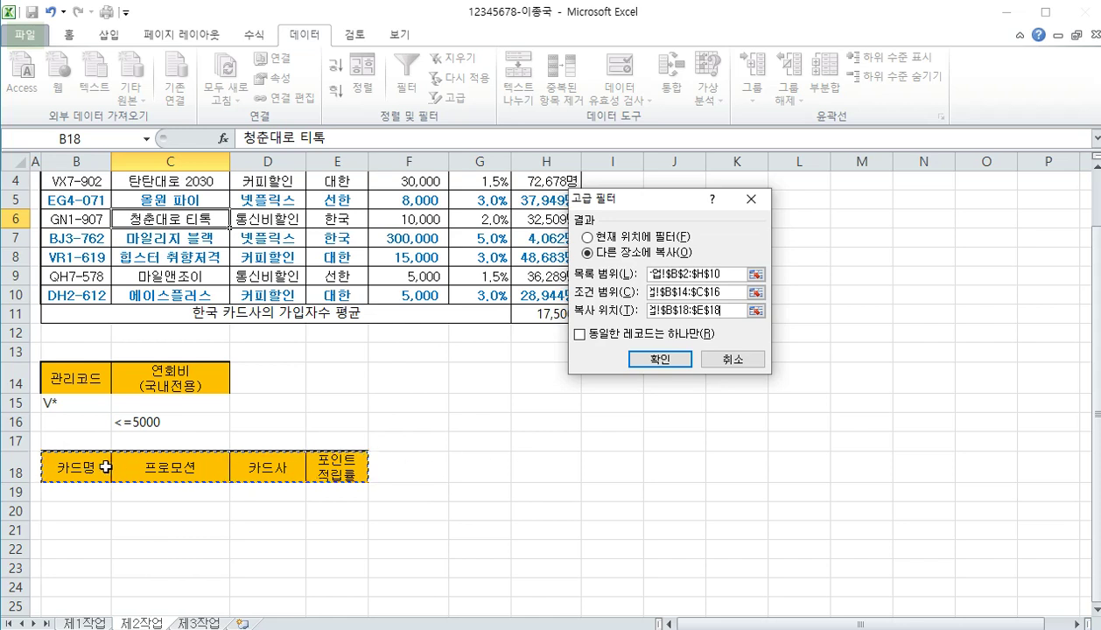
pyautogui.moveTo(98, 459); pyautogui.dragTo(335, 472)
pyautogui.click(660, 360)
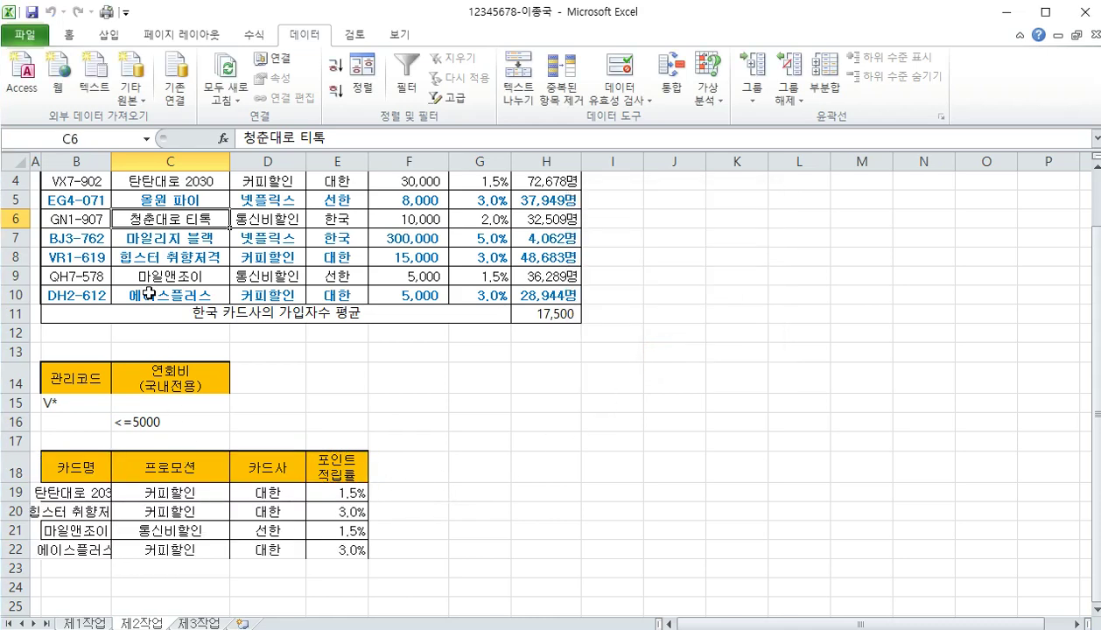
pyautogui.doubleClick(111, 160)
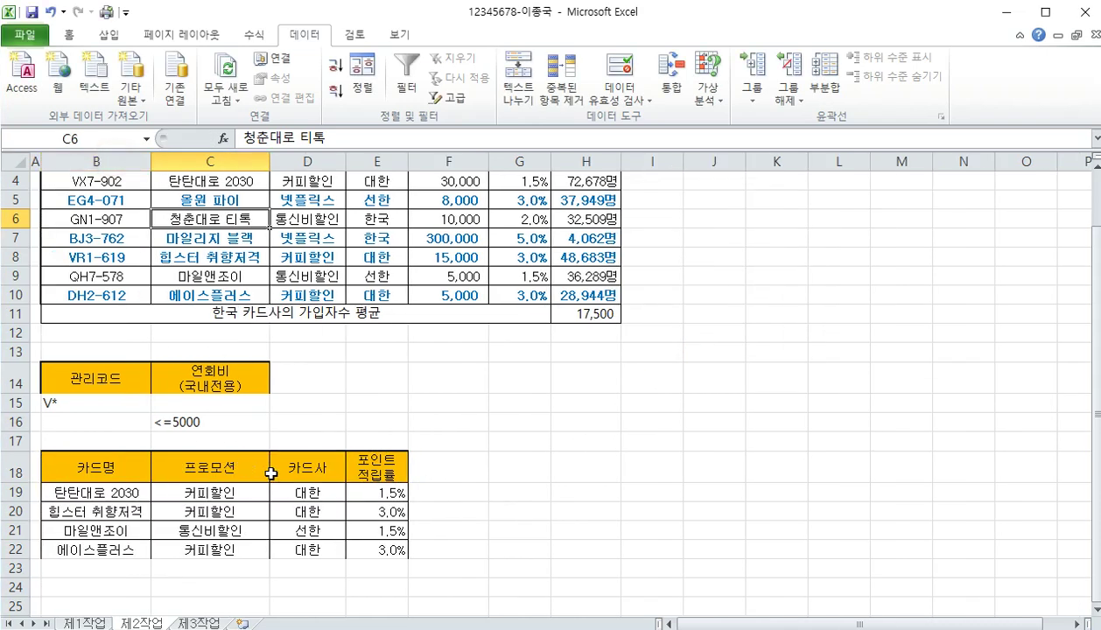
# Check the extracted cards against the source table's 관리코드 and 연회비 values using the V* and <=5000 criteria
pyautogui.click(383, 438)
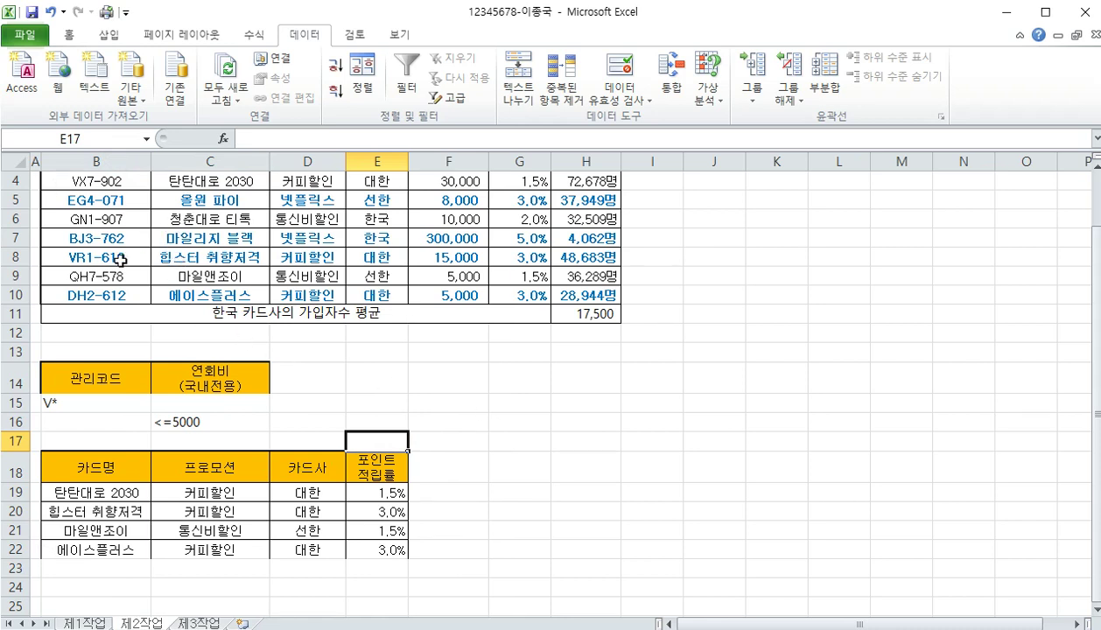
pyautogui.click(219, 277)
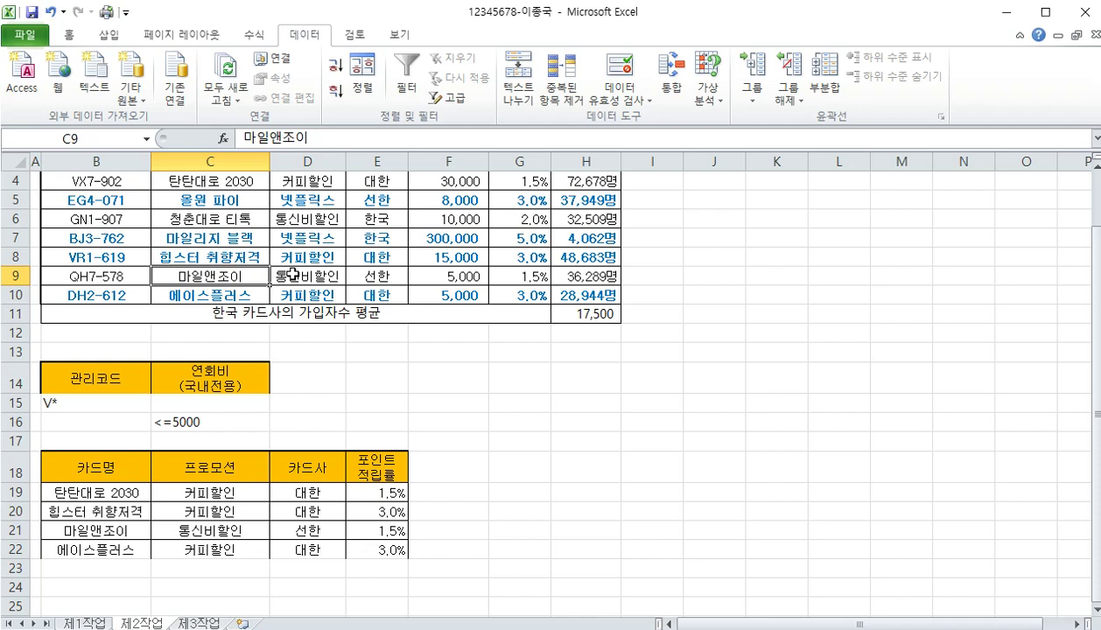
pyautogui.click(452, 277)
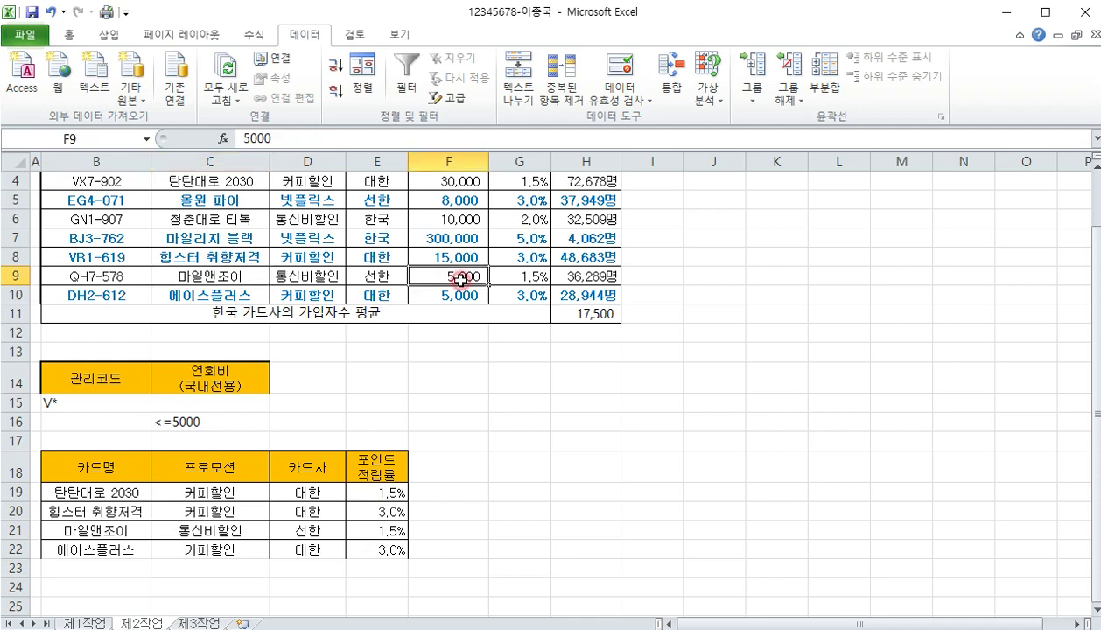
pyautogui.click(219, 276)
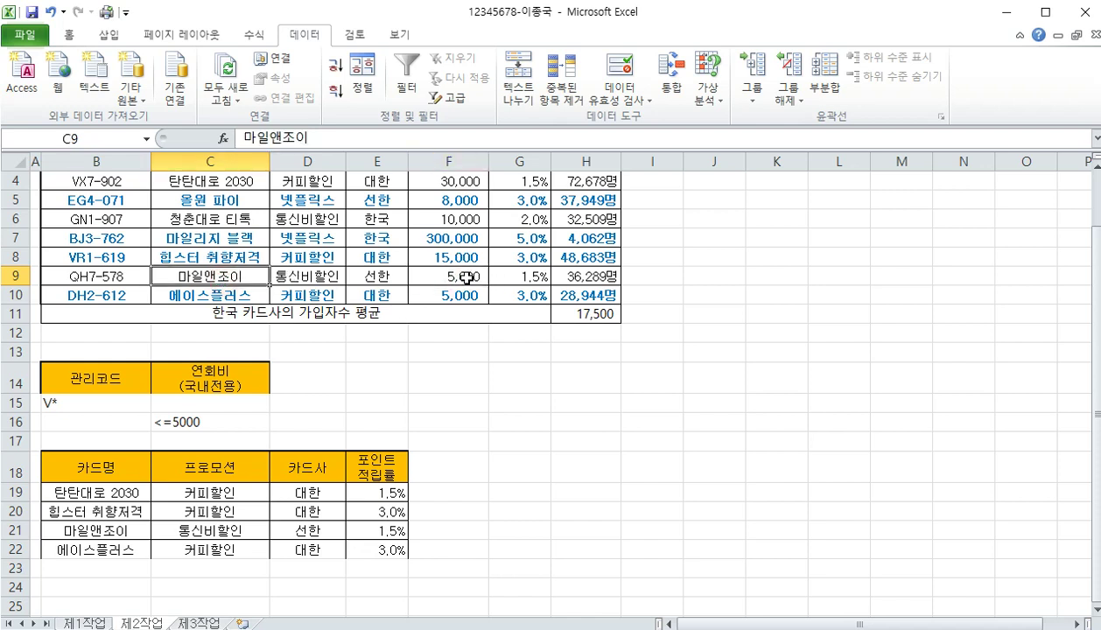
pyautogui.click(466, 277)
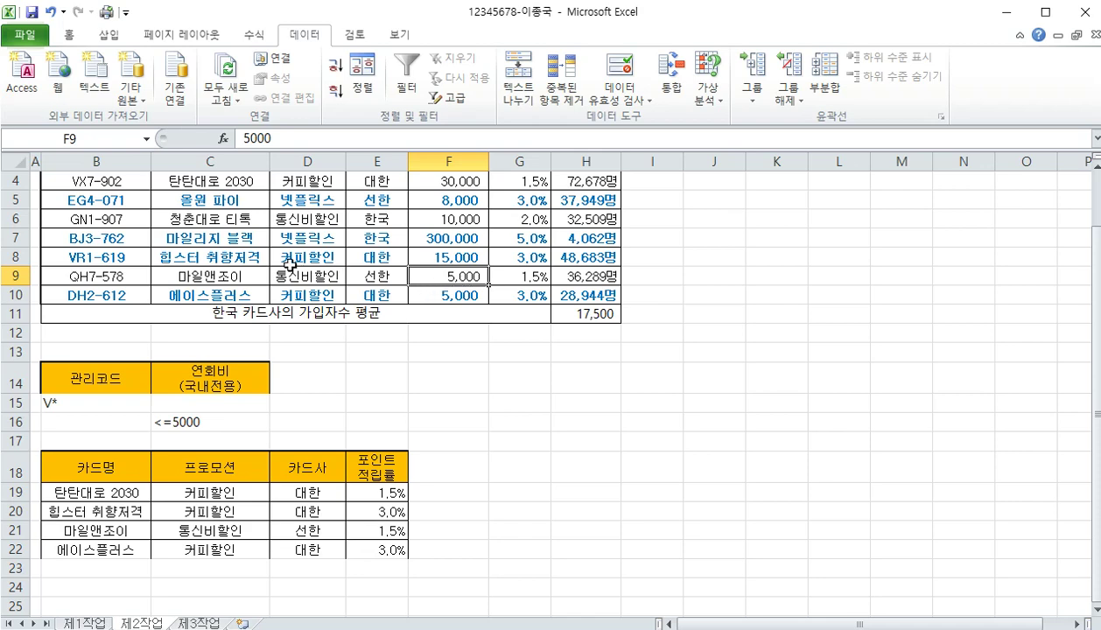
pyautogui.scroll(1, 280, 265)
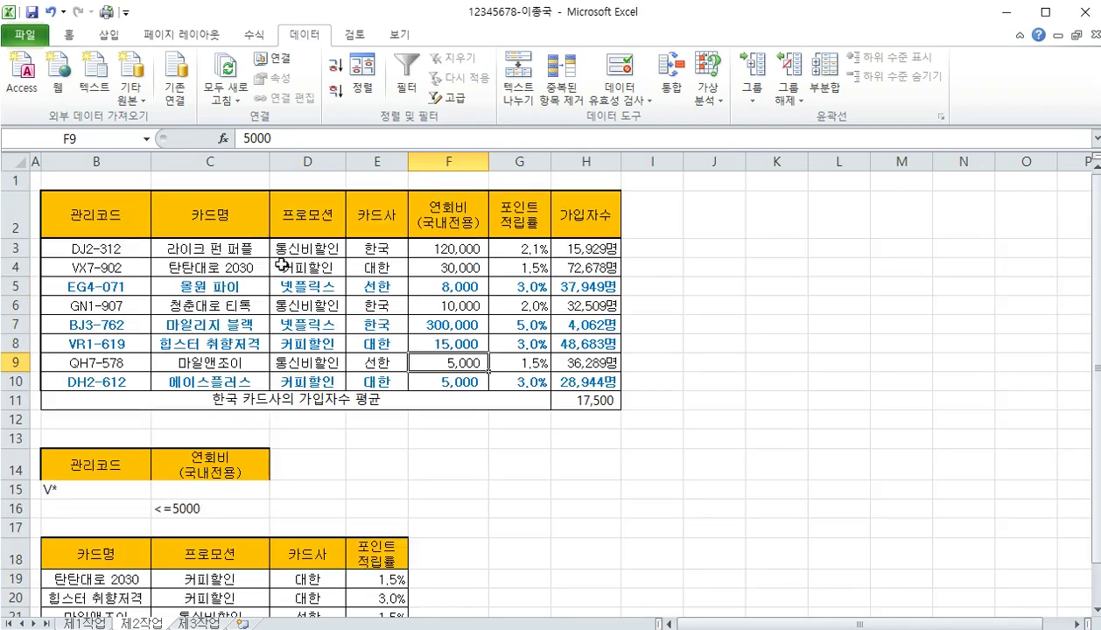
pyautogui.click(228, 380)
pyautogui.click(459, 386)
pyautogui.scroll(-3, 401, 408)
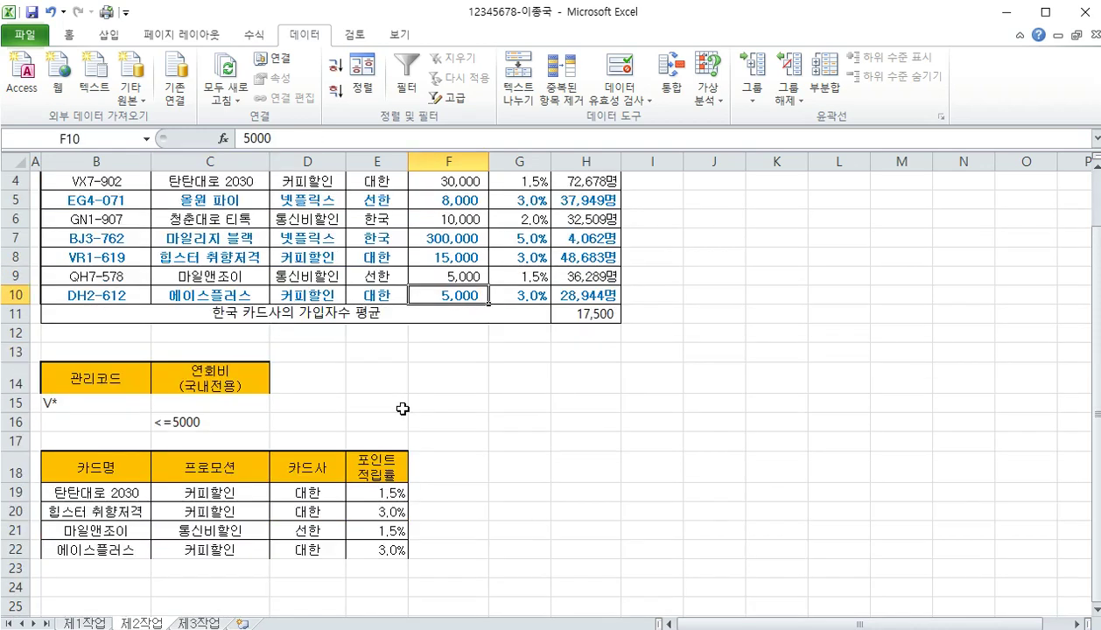
pyautogui.click(385, 435)
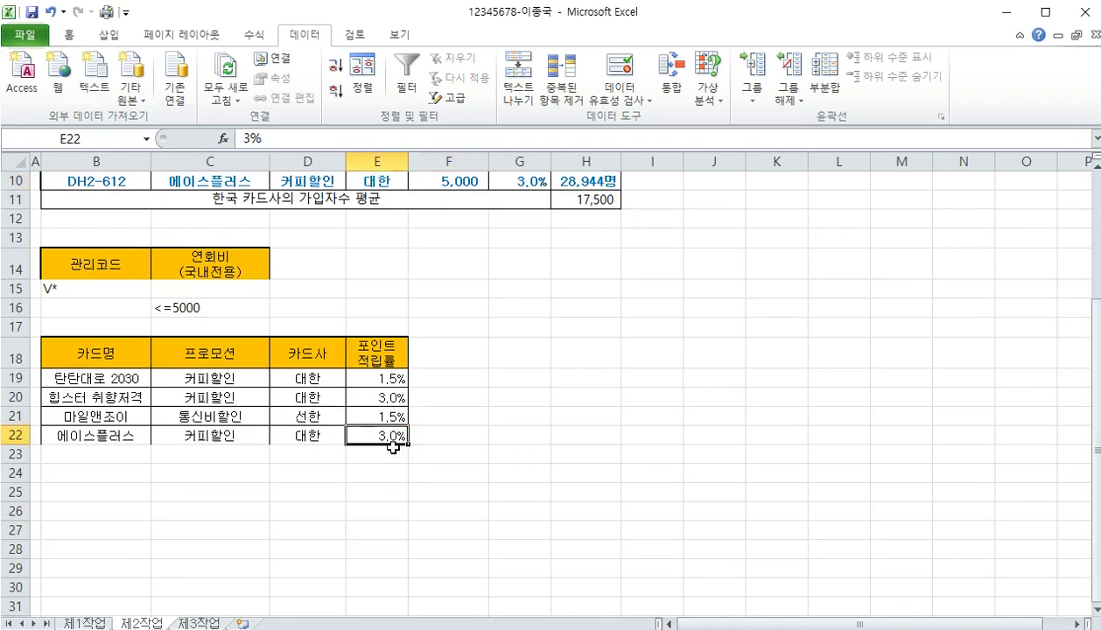
pyautogui.scroll(3, 411, 436)
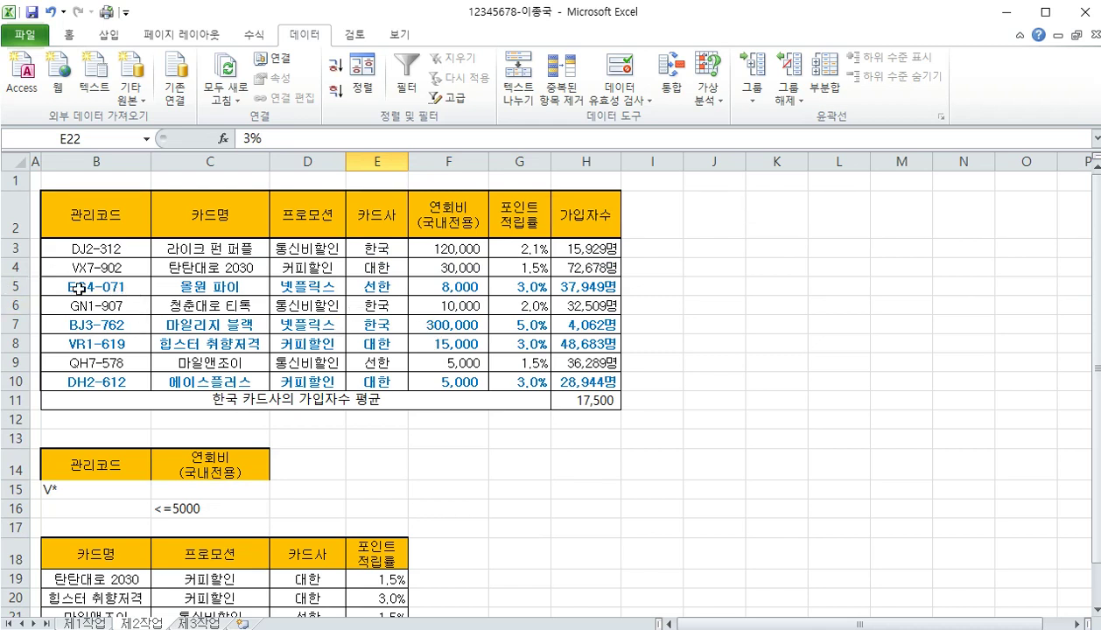
pyautogui.moveTo(78, 288); pyautogui.dragTo(535, 287)
pyautogui.click(517, 344)
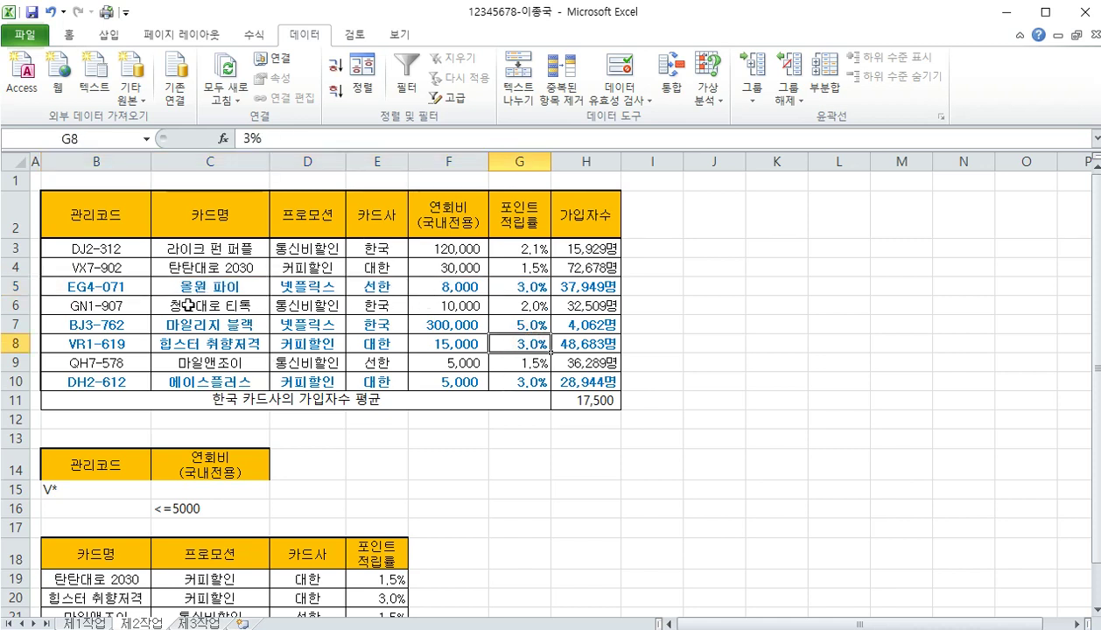
pyautogui.scroll(-1, 416, 329)
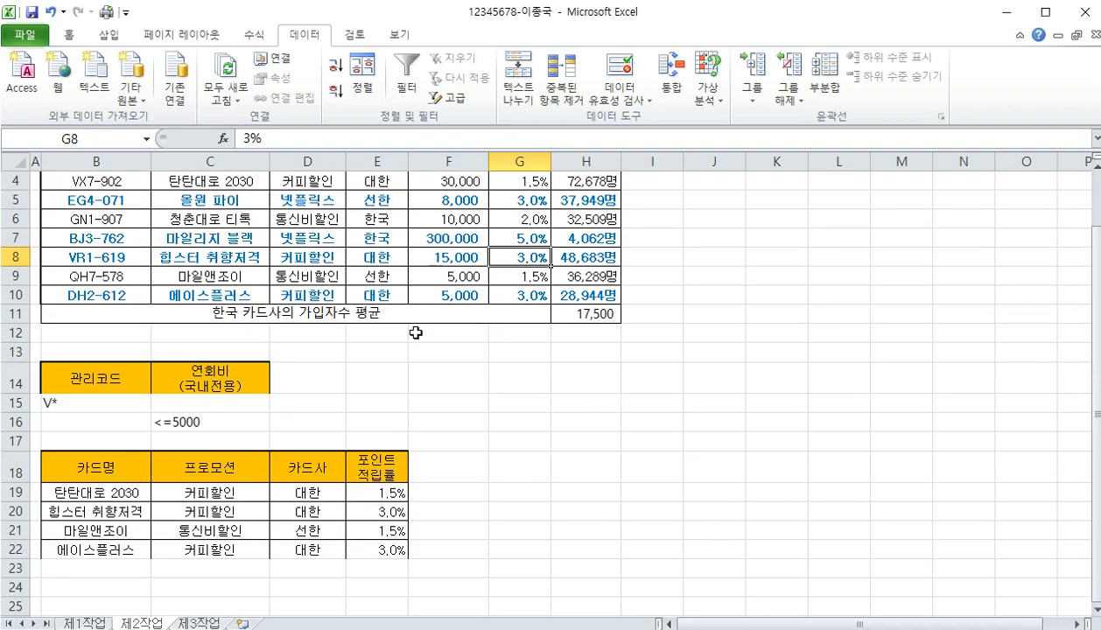
pyautogui.scroll(1, 416, 333)
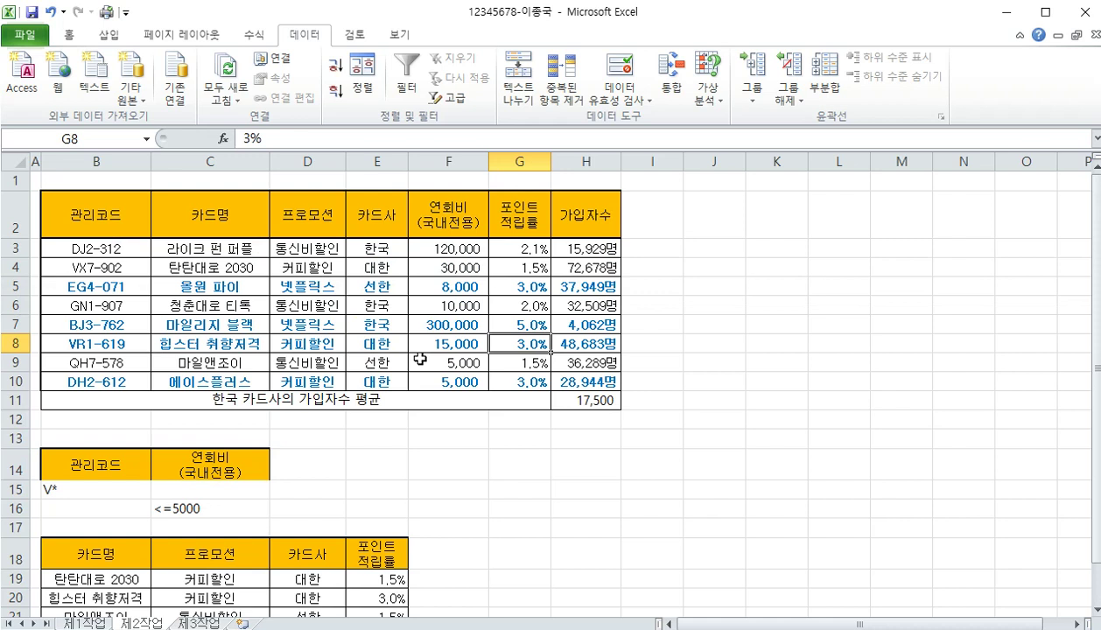
# Fit the row heights of the card table B2:H11 to their contents
pyautogui.click(113, 214)
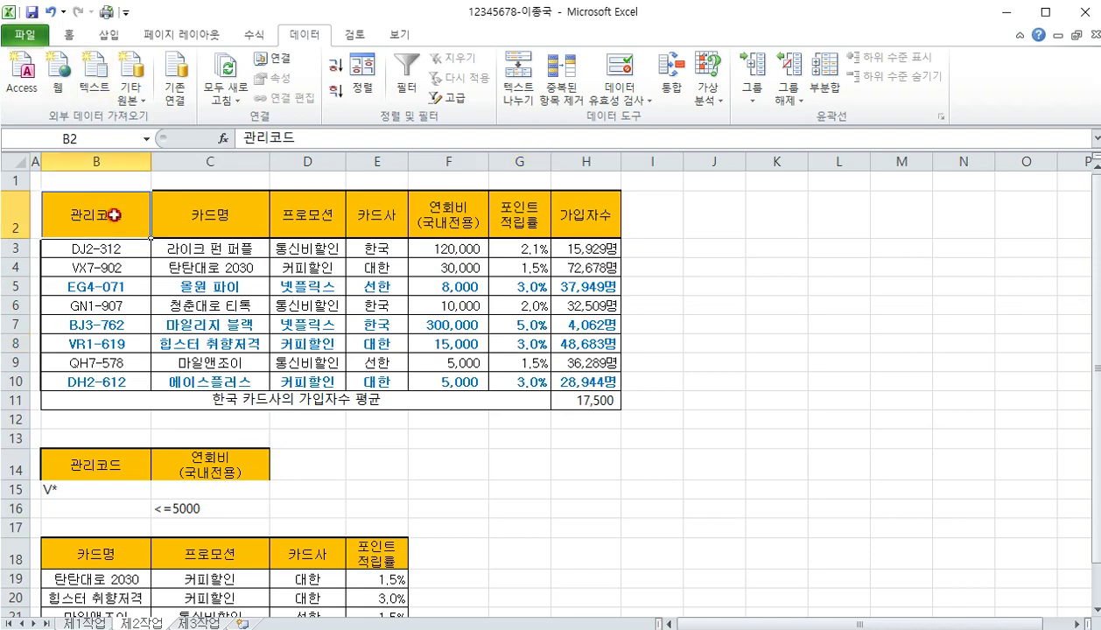
pyautogui.moveTo(114, 215); pyautogui.dragTo(599, 393)
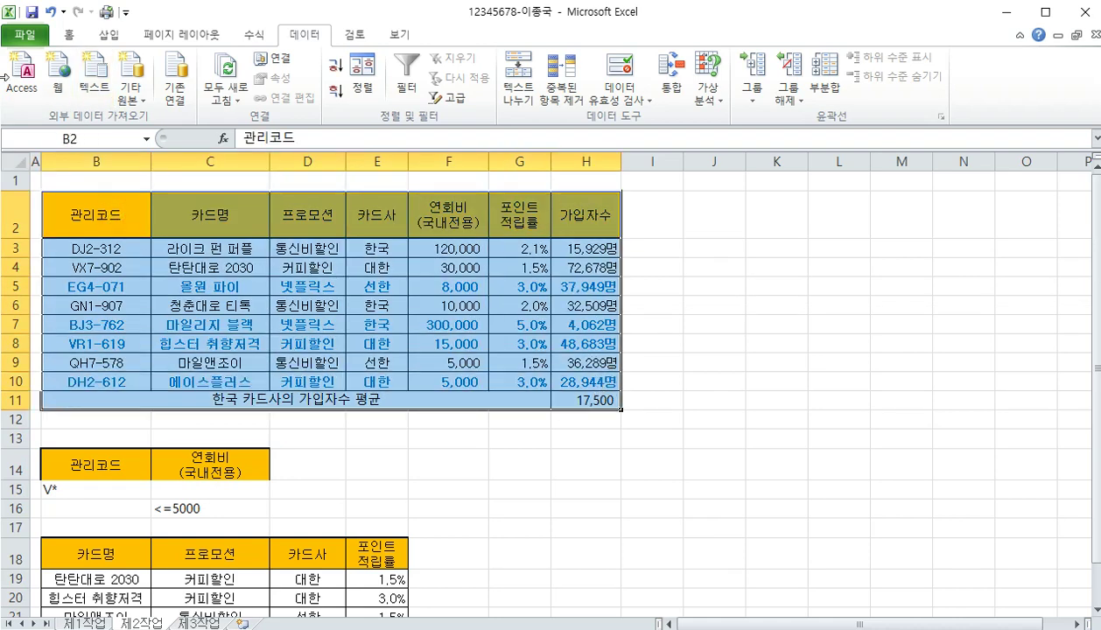
pyautogui.click(69, 39)
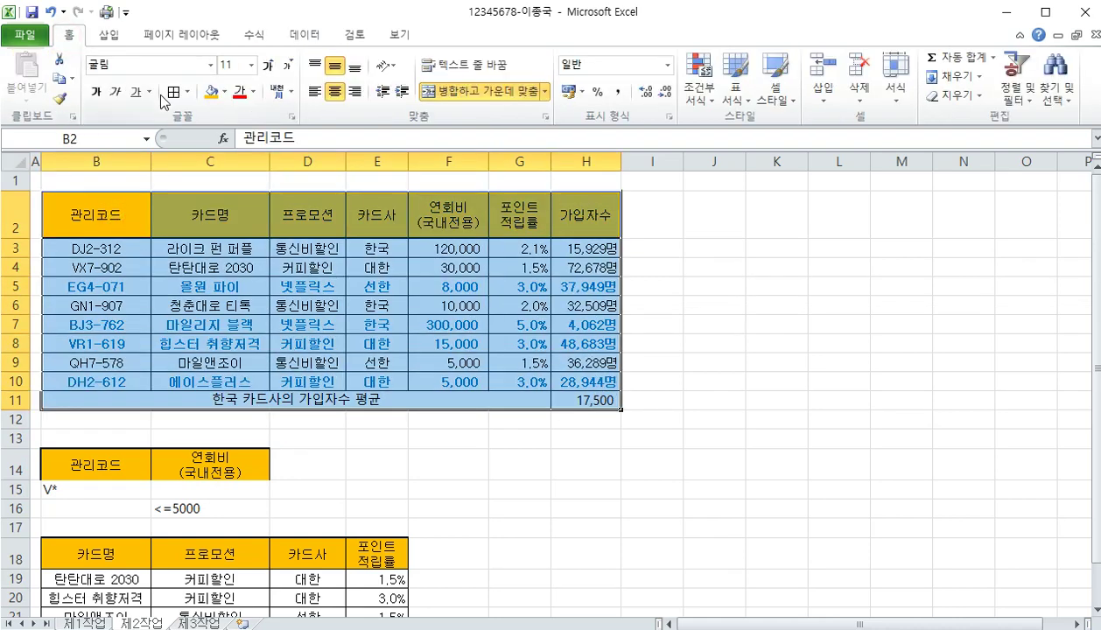
pyautogui.scroll(-1, 262, 306)
pyautogui.click(320, 421)
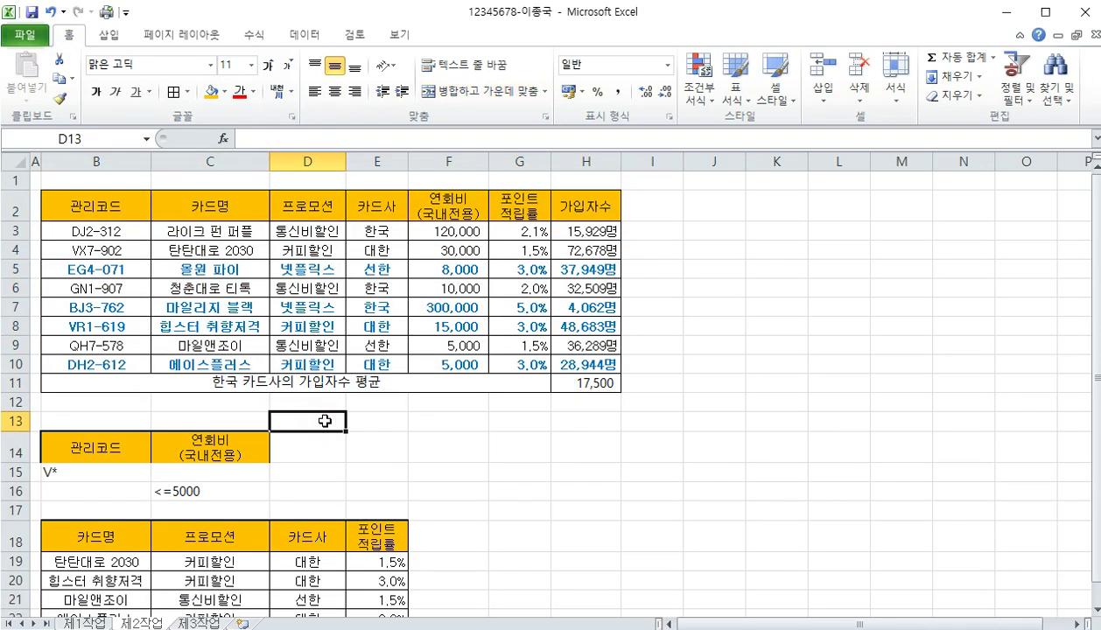
pyautogui.scroll(-2, 373, 464)
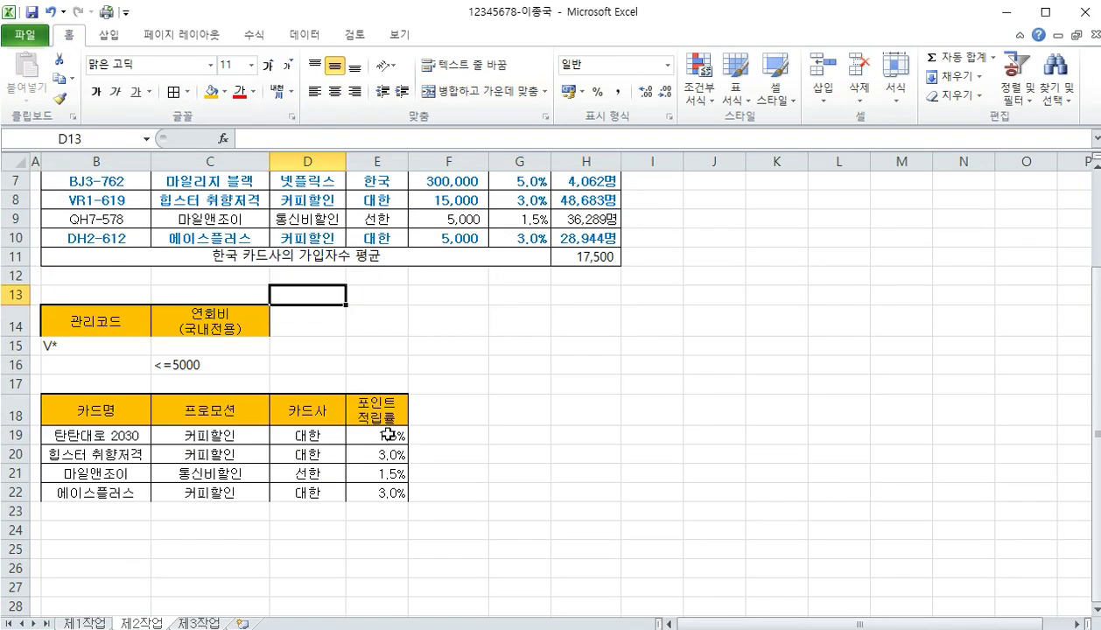
pyautogui.scroll(2, 382, 427)
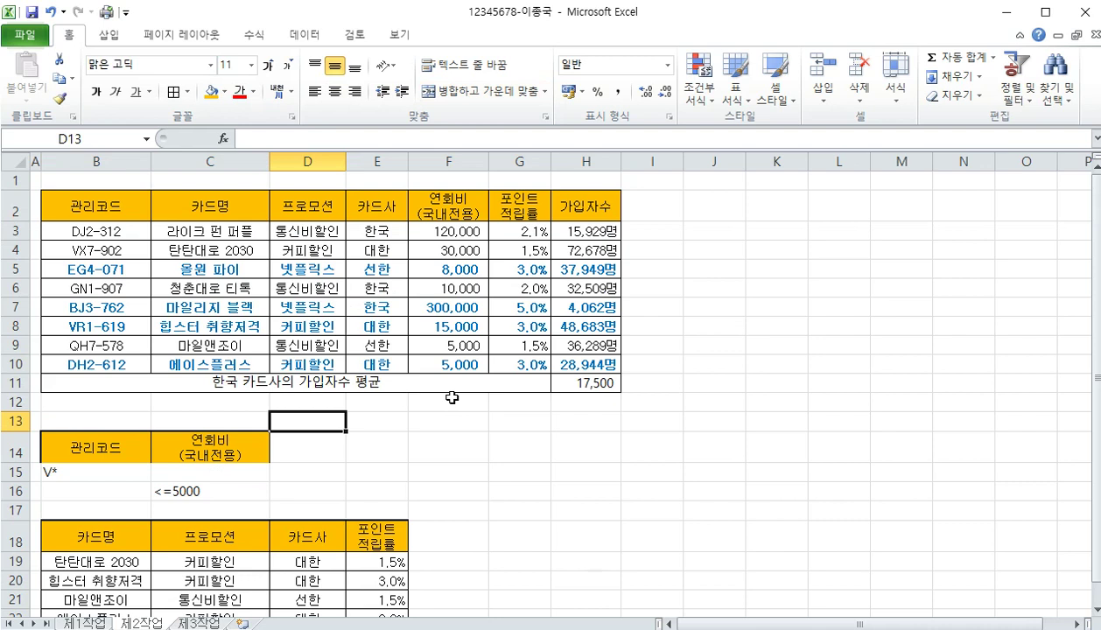
# Copy the card table B4:H12 from sheet 제1작업 and paste it at cell B2 on sheet 제3작업
pyautogui.click(98, 620)
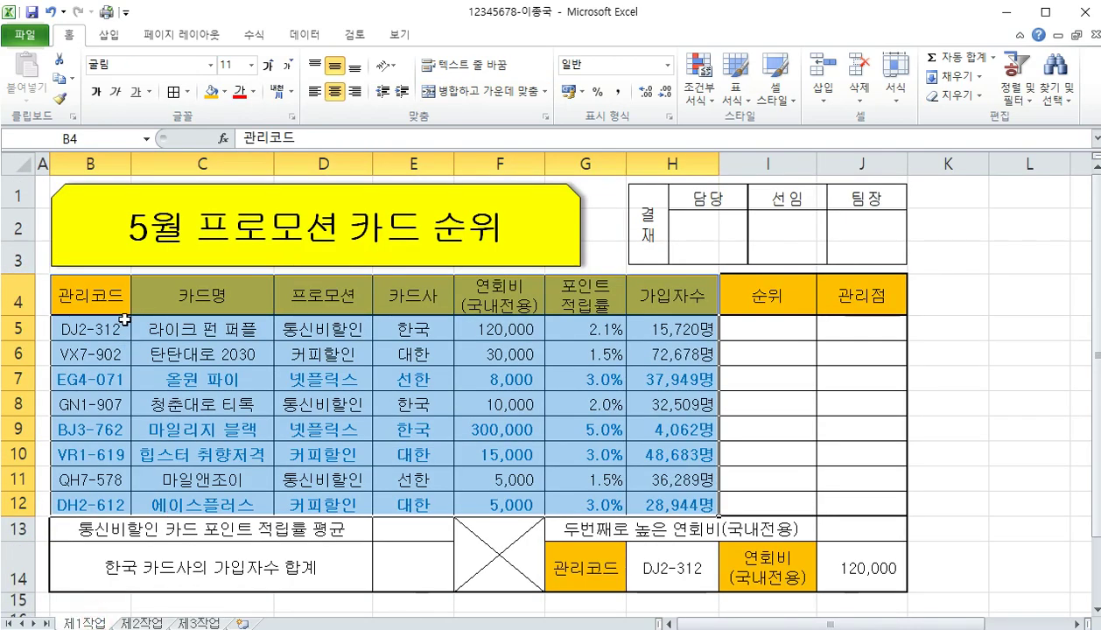
pyautogui.hotkey('ctrl', 'c')
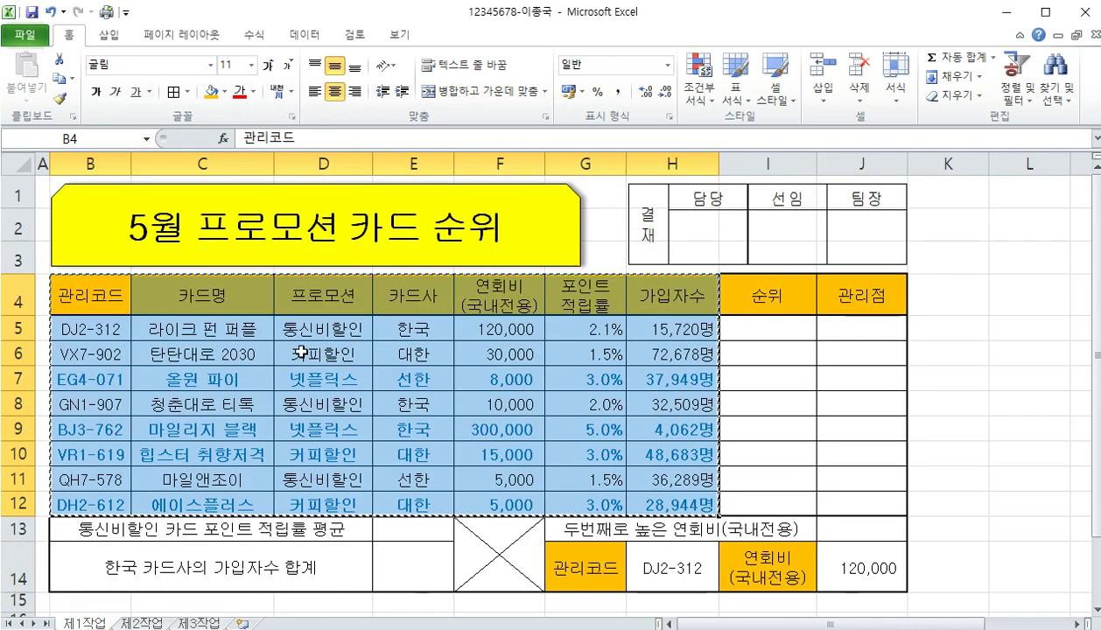
pyautogui.click(201, 622)
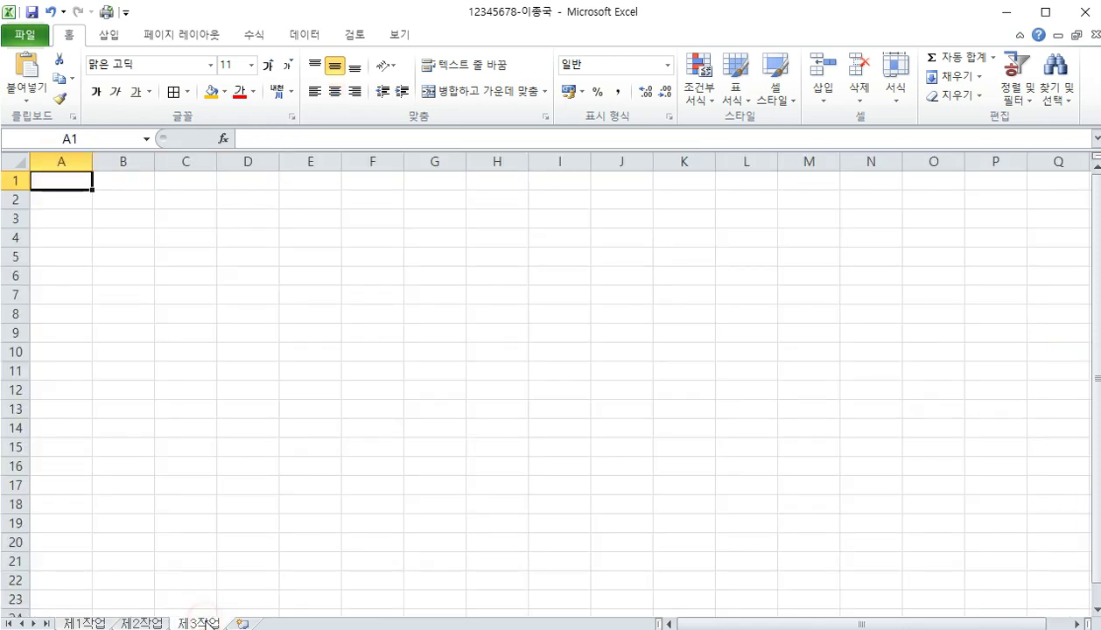
pyautogui.click(101, 203)
pyautogui.hotkey('ctrl', 'v')
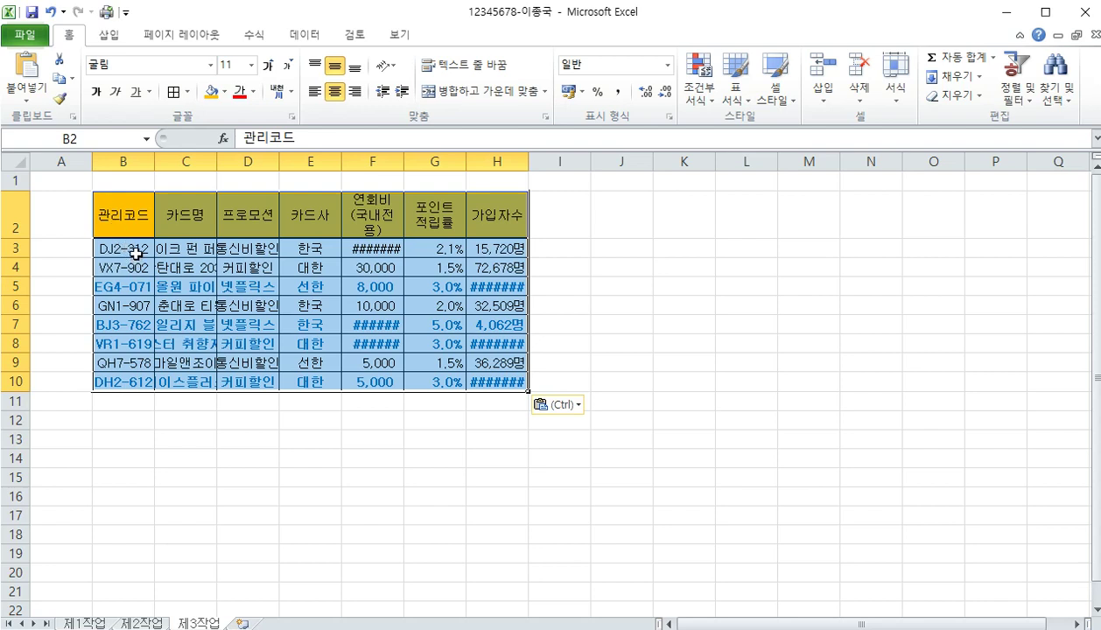
# Set the width of column A on sheet 제3작업 to 1
pyautogui.click(61, 158)
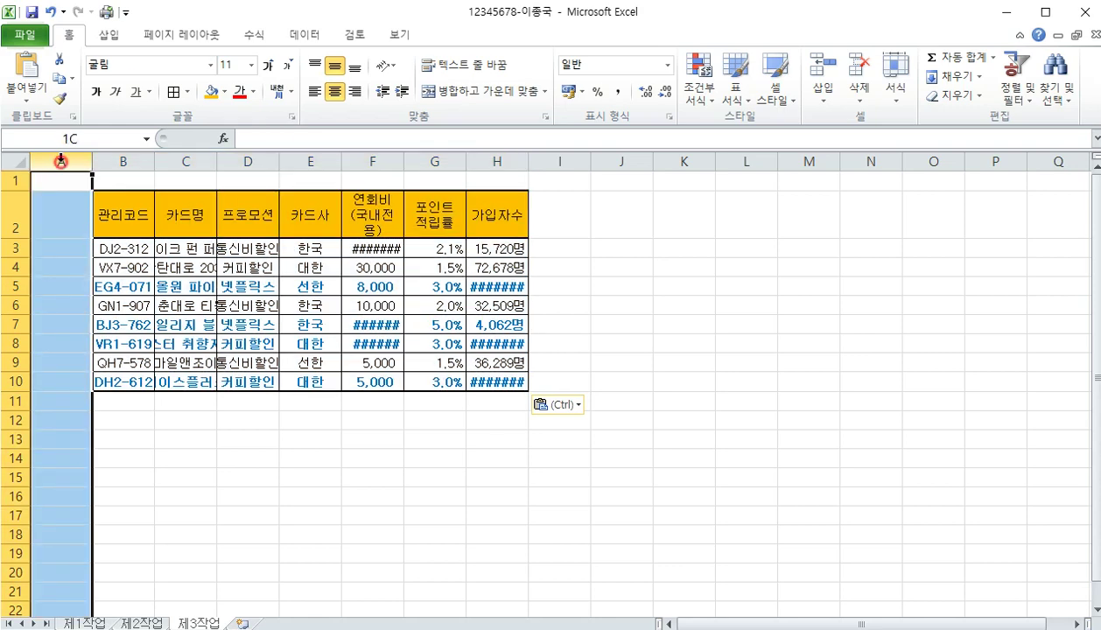
pyautogui.rightClick(61, 160)
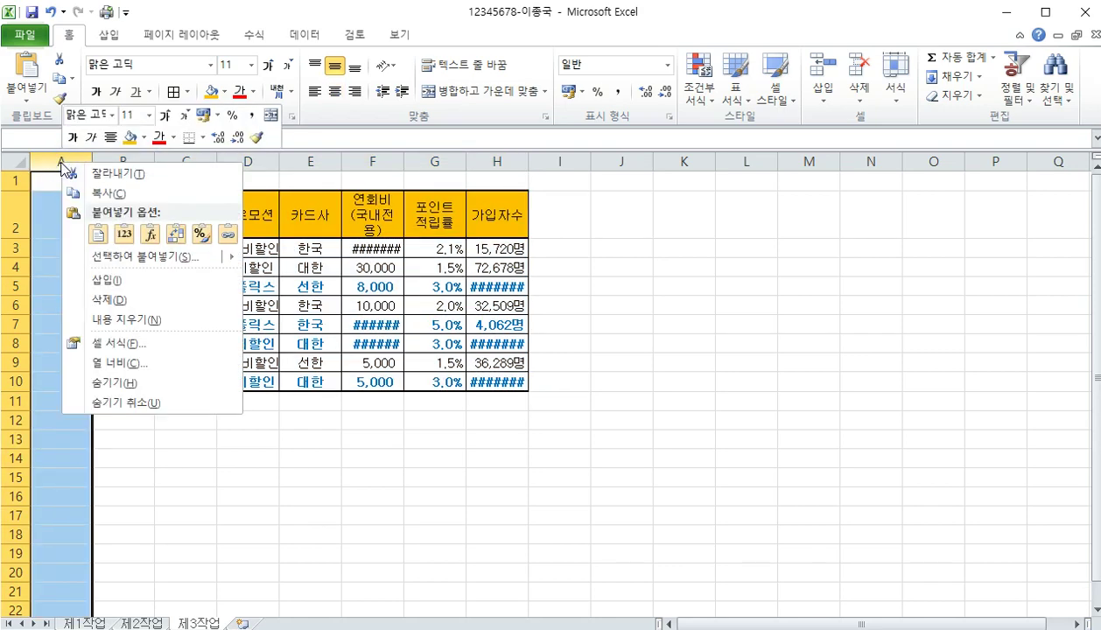
pyautogui.click(112, 362)
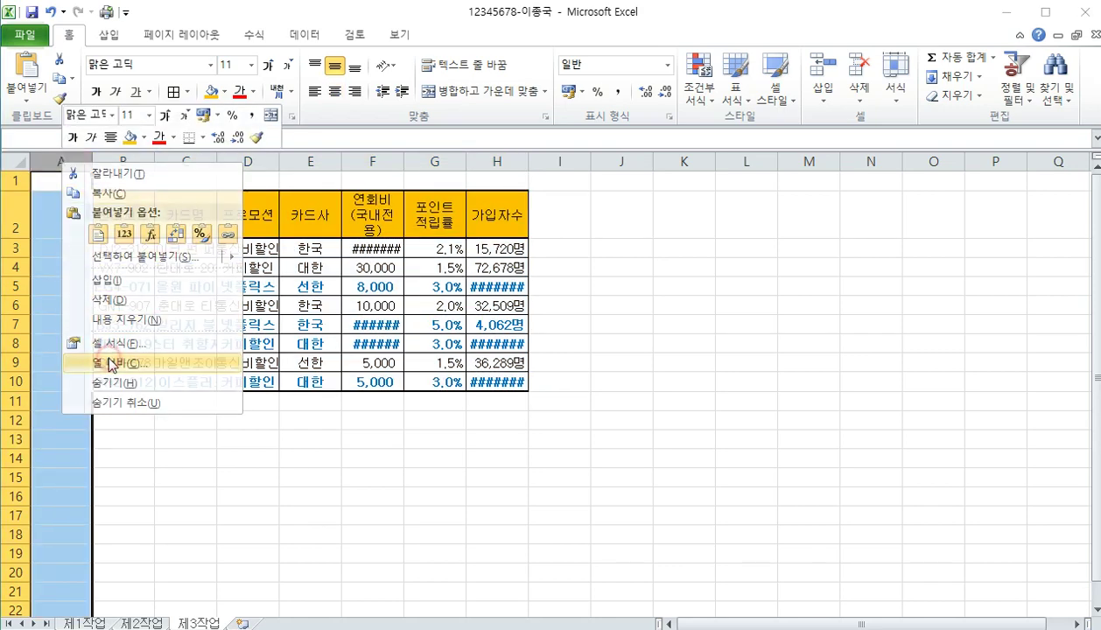
pyautogui.write('1')
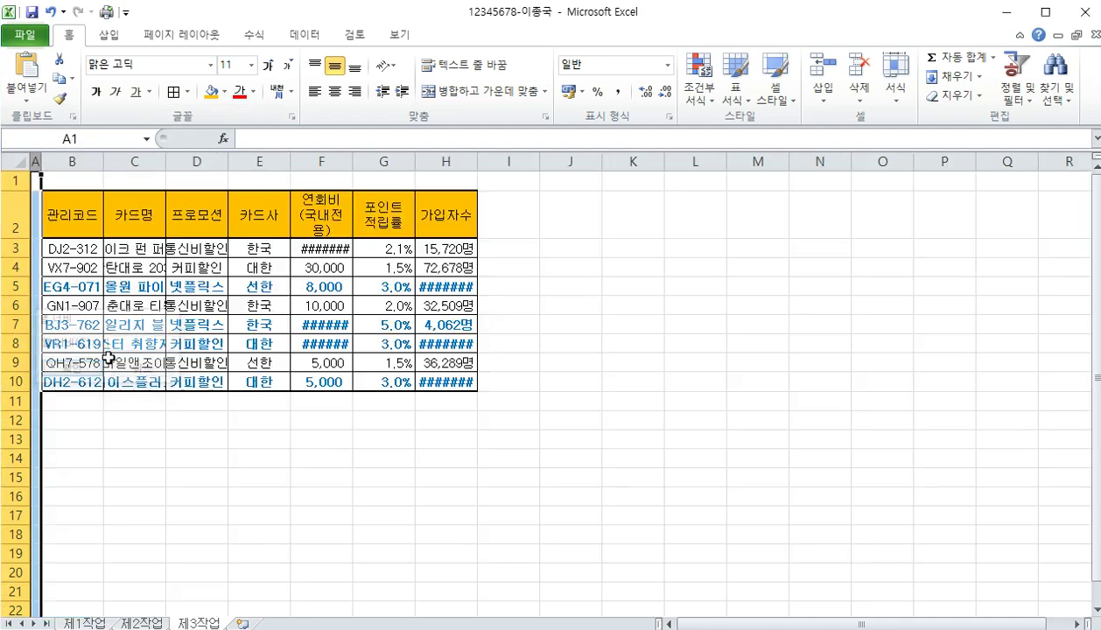
pyautogui.press('Return')
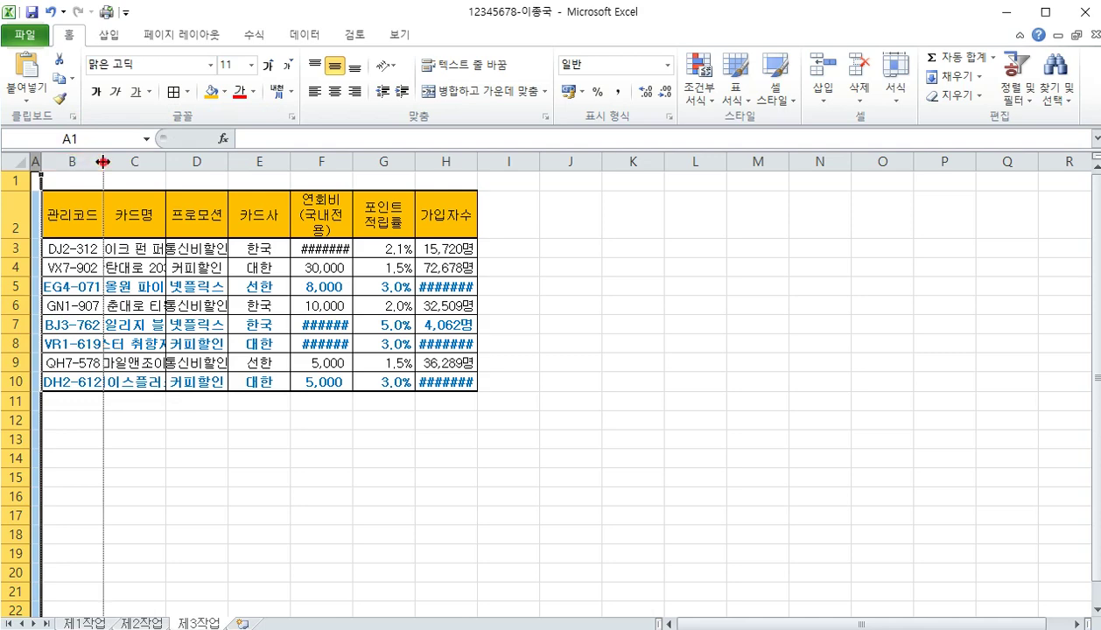
# Widen column B slightly and fit the widths of columns C, D, F and H to their contents
pyautogui.moveTo(103, 162); pyautogui.dragTo(111, 162)
pyautogui.doubleClick(175, 163)
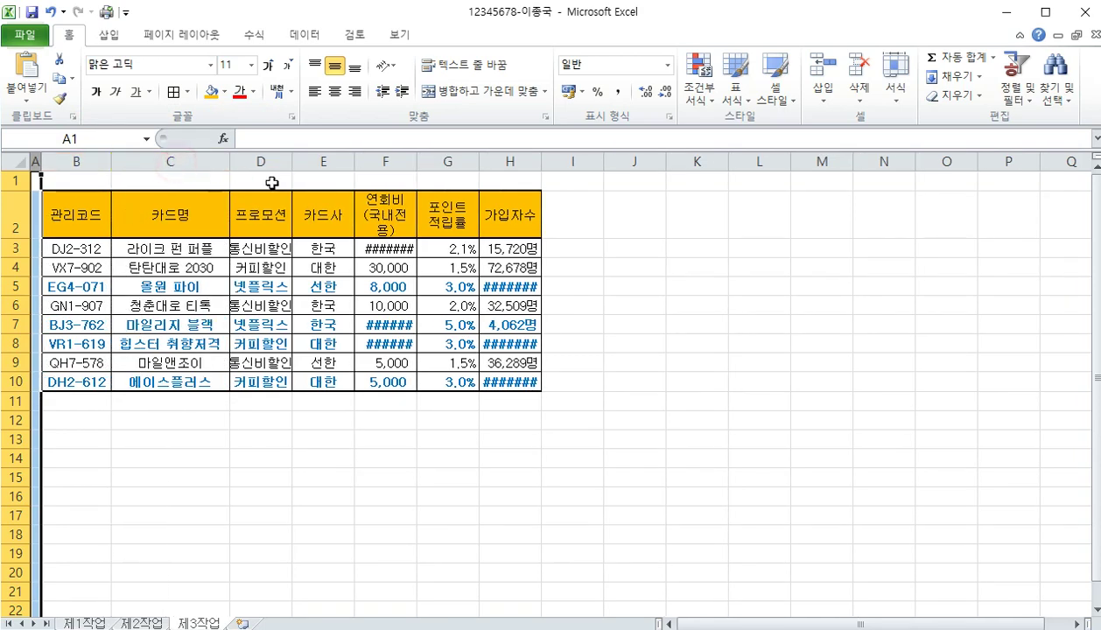
pyautogui.doubleClick(290, 161)
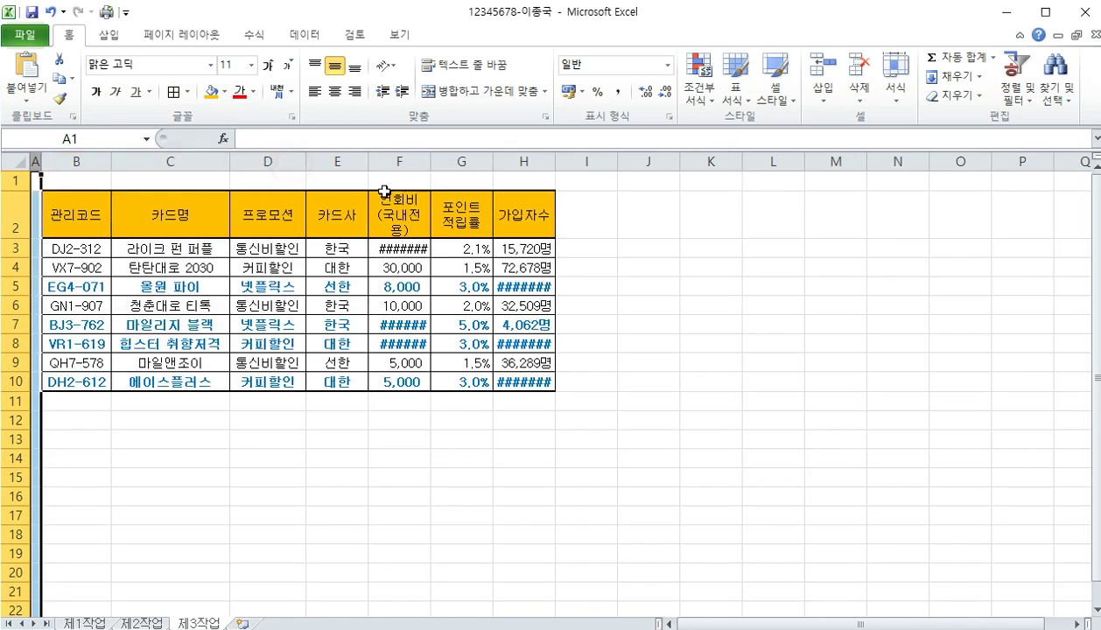
pyautogui.doubleClick(431, 162)
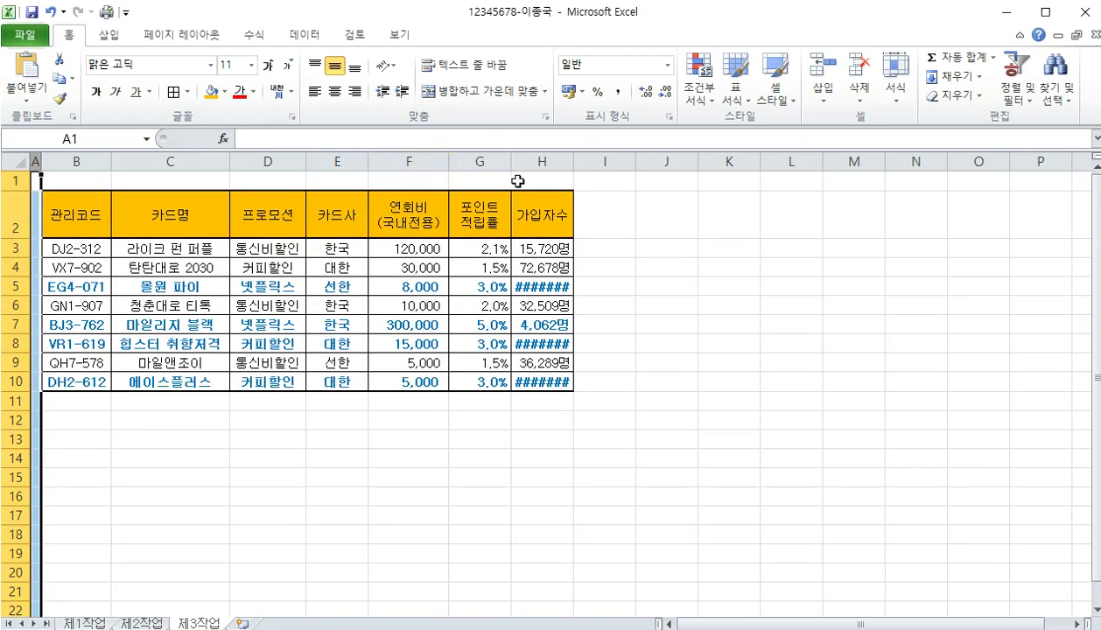
pyautogui.doubleClick(573, 162)
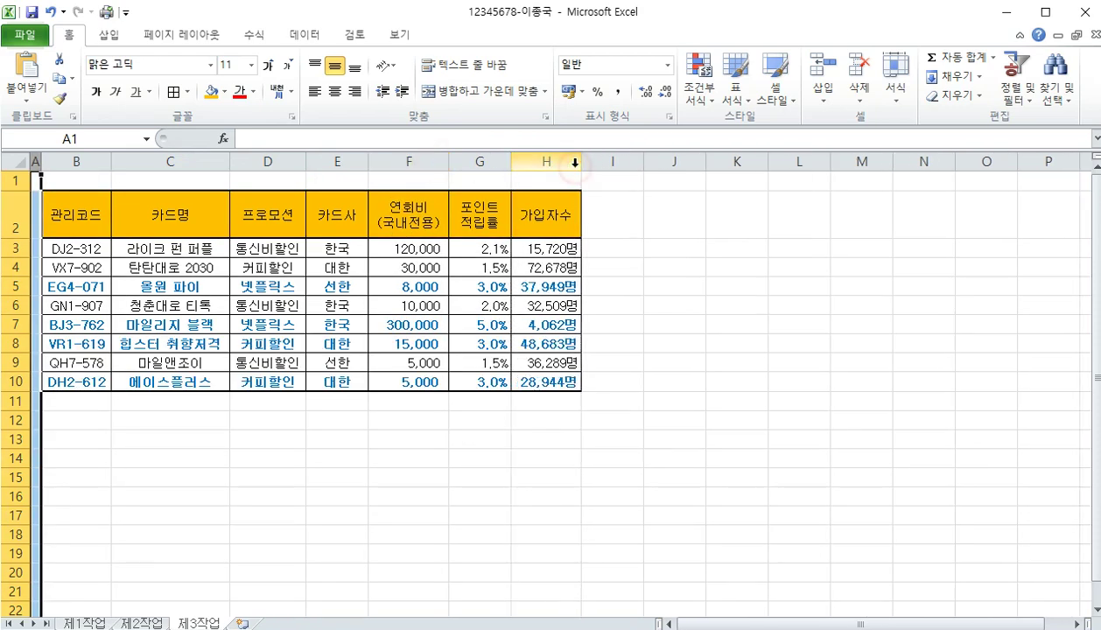
pyautogui.click(316, 438)
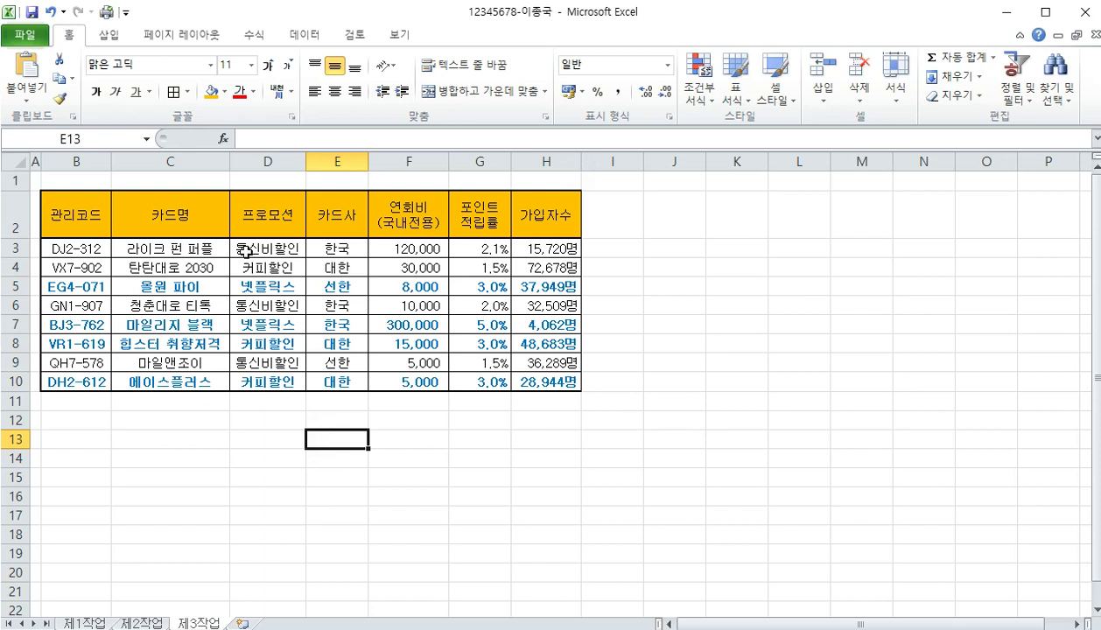
# Sort the card table by the 프로모션 column in descending order
pyautogui.click(261, 222)
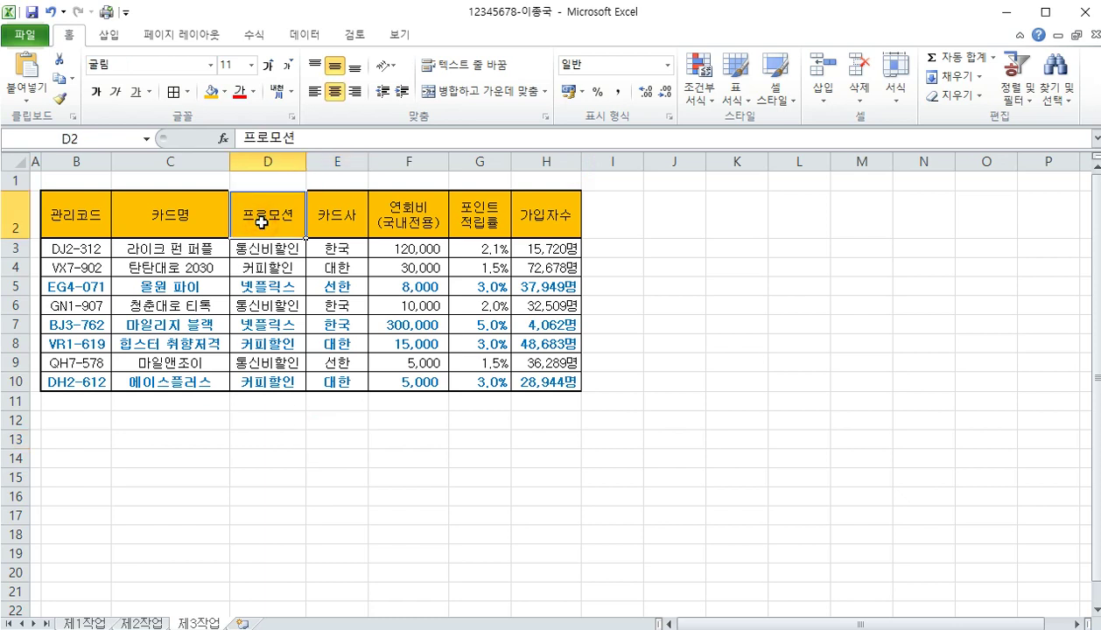
pyautogui.click(301, 37)
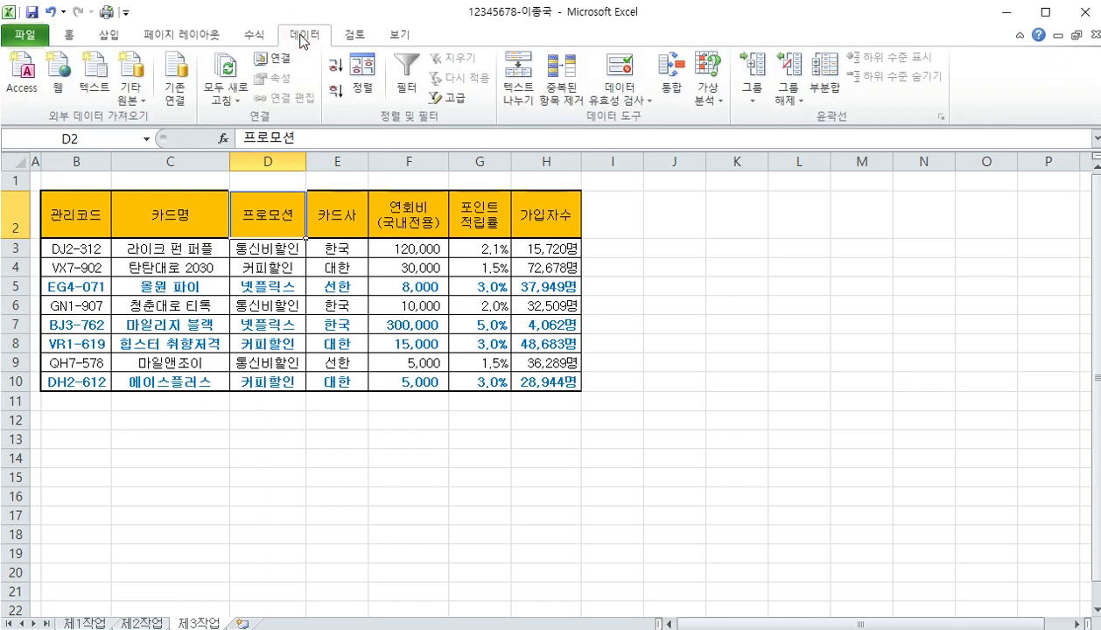
pyautogui.click(331, 95)
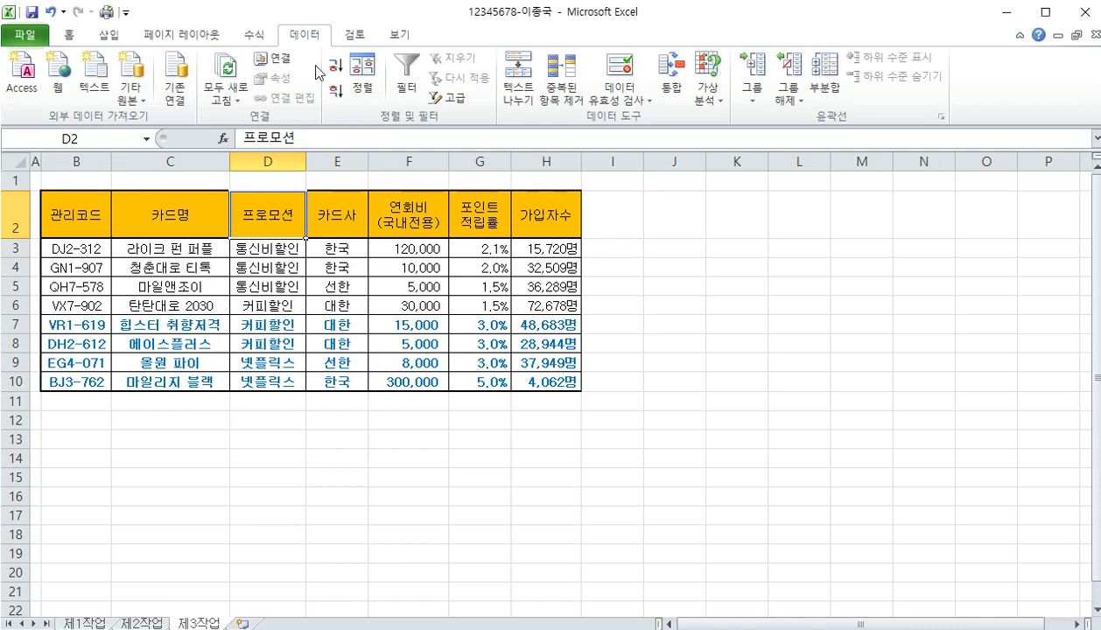
# Add subtotals grouped by 프로모션 using 개수 on 카드사 only, and fit column D's width to its contents
pyautogui.click(820, 98)
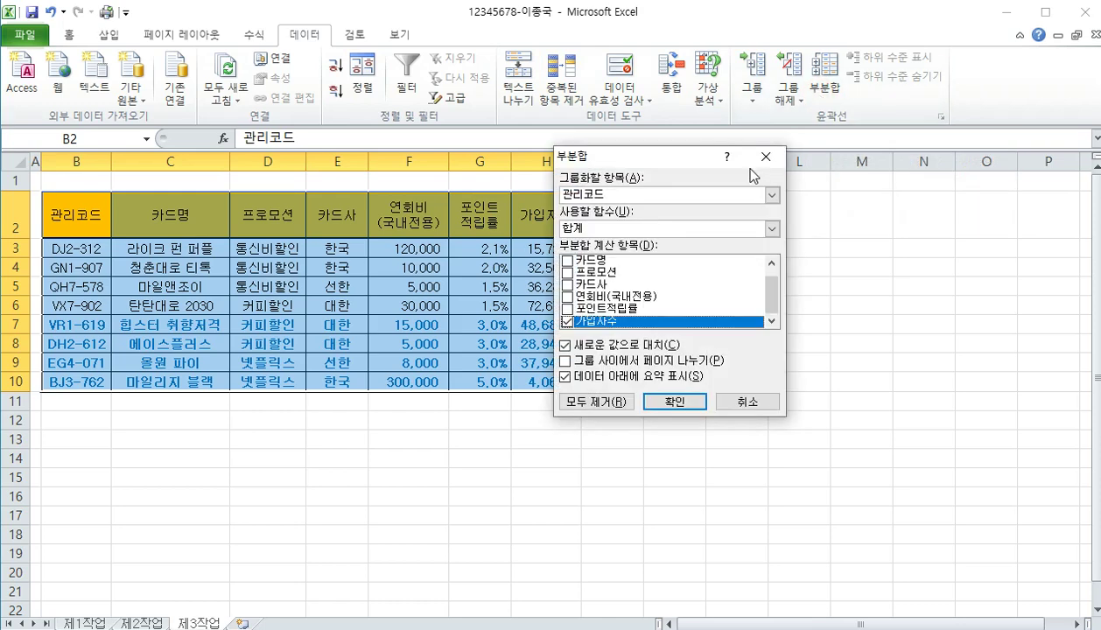
pyautogui.moveTo(654, 163); pyautogui.dragTo(719, 201)
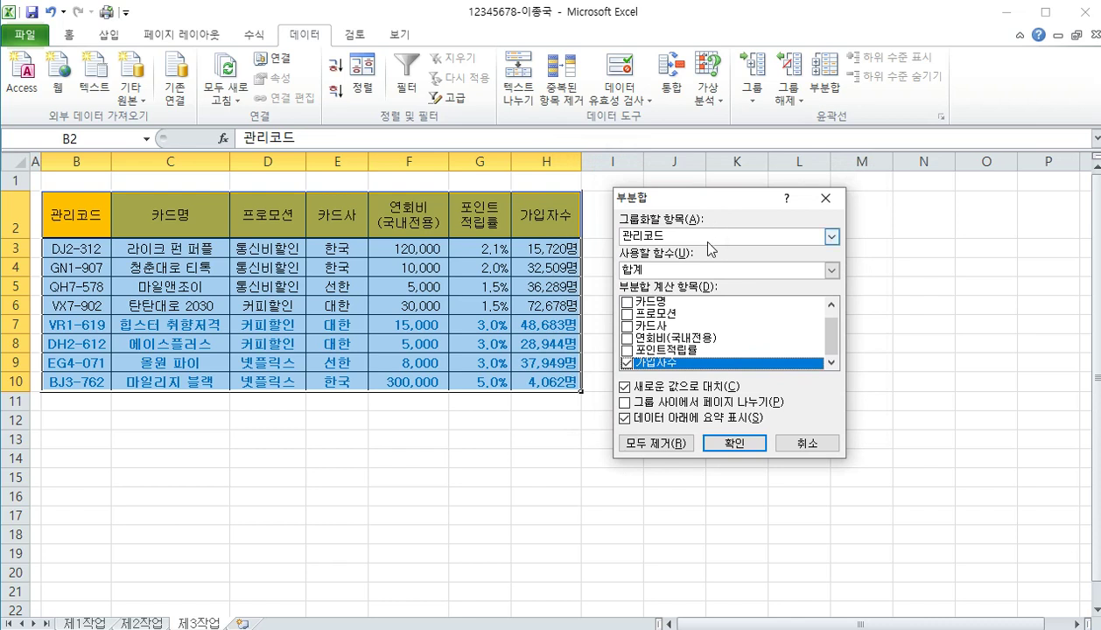
pyautogui.click(708, 242)
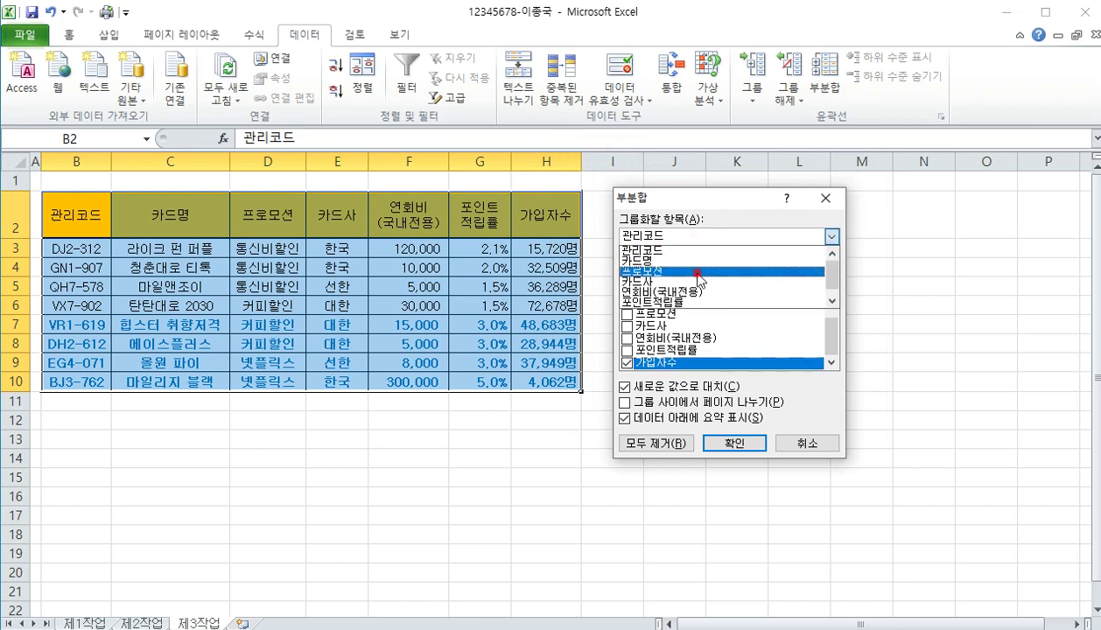
pyautogui.click(697, 273)
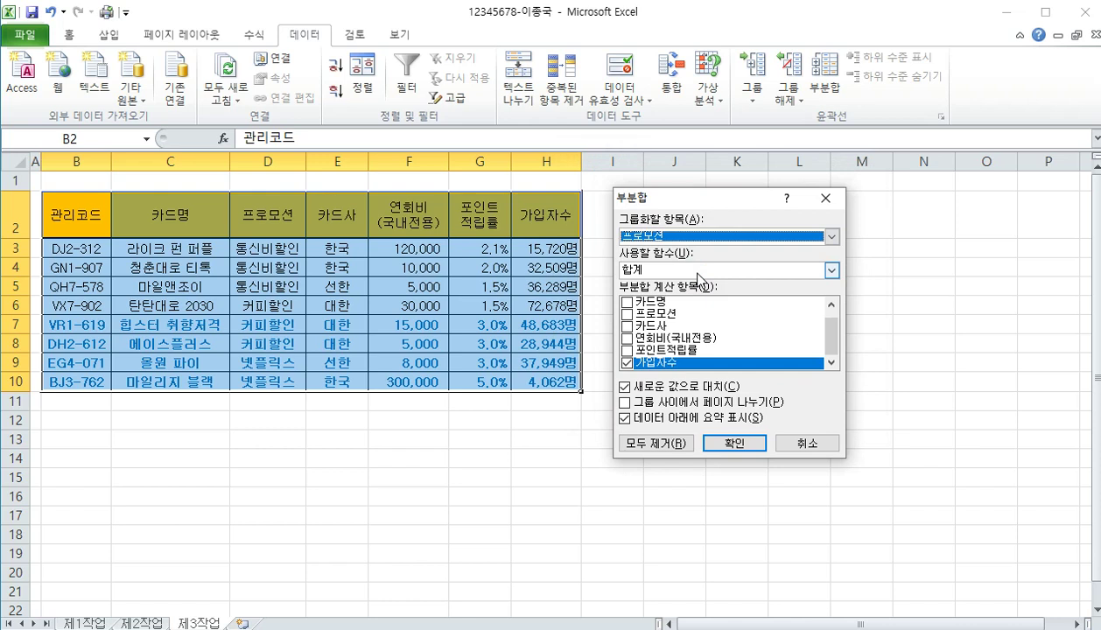
pyautogui.click(698, 275)
pyautogui.click(694, 296)
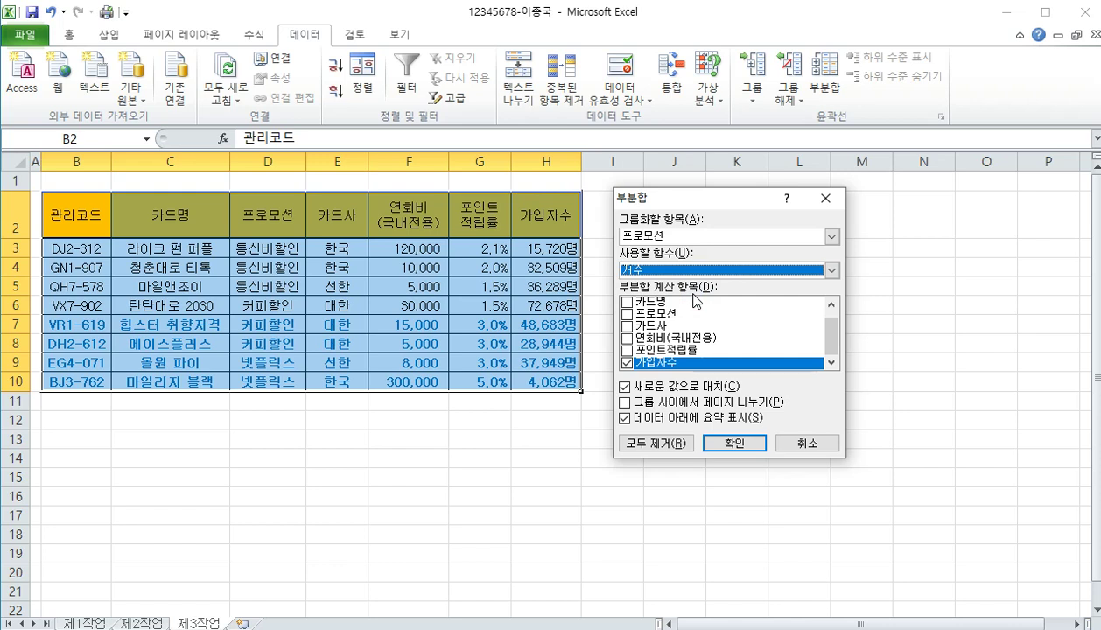
pyautogui.click(627, 325)
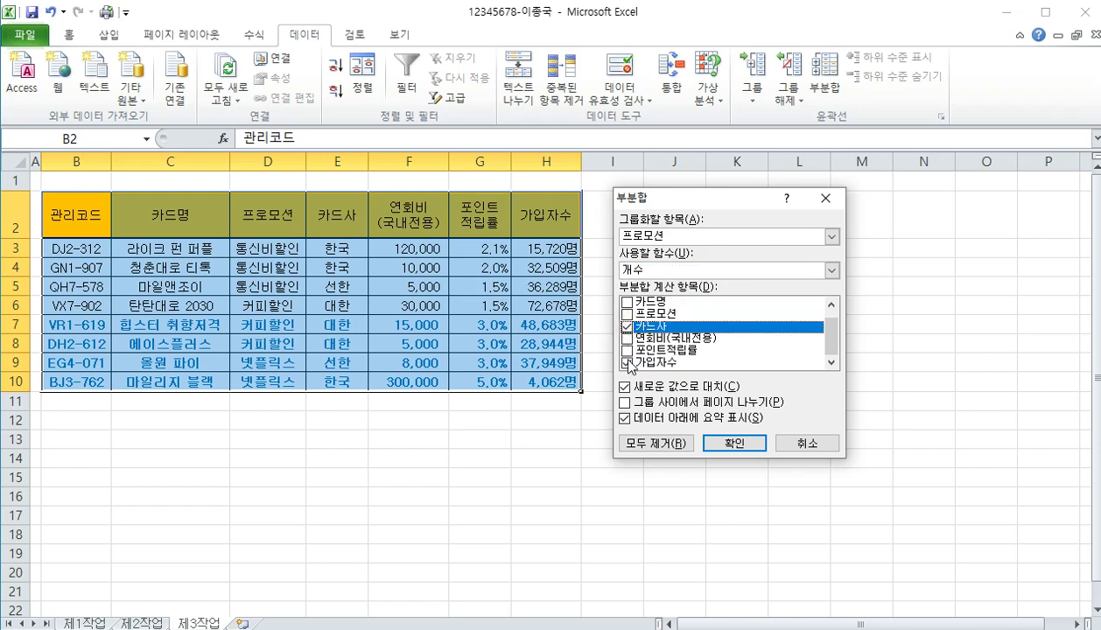
pyautogui.click(626, 363)
pyautogui.moveTo(830, 335); pyautogui.dragTo(829, 358)
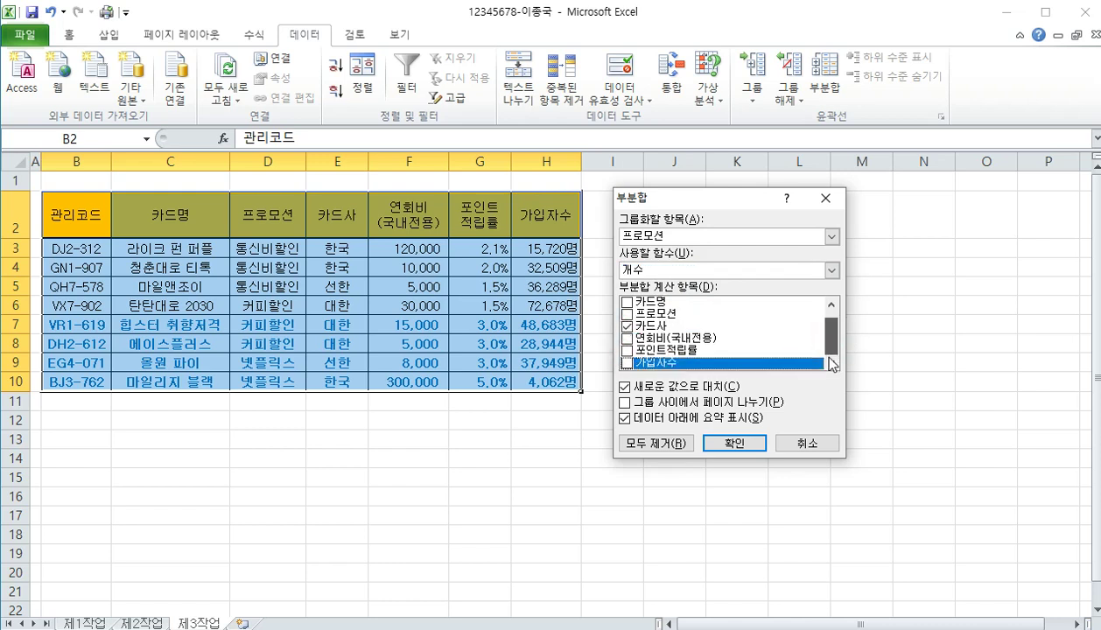
pyautogui.click(723, 443)
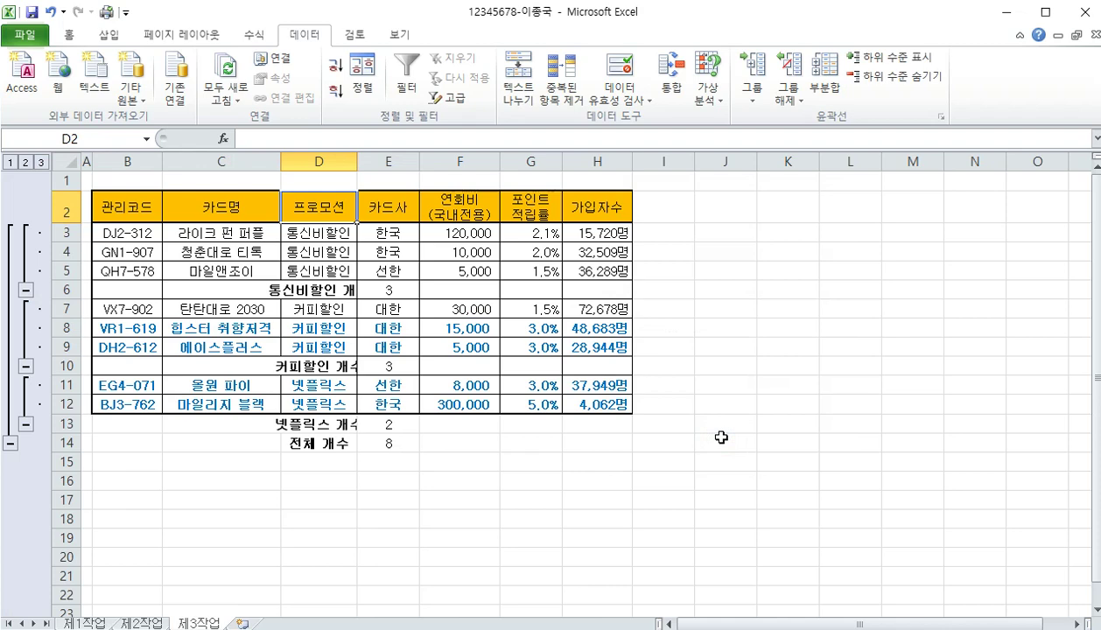
pyautogui.doubleClick(357, 161)
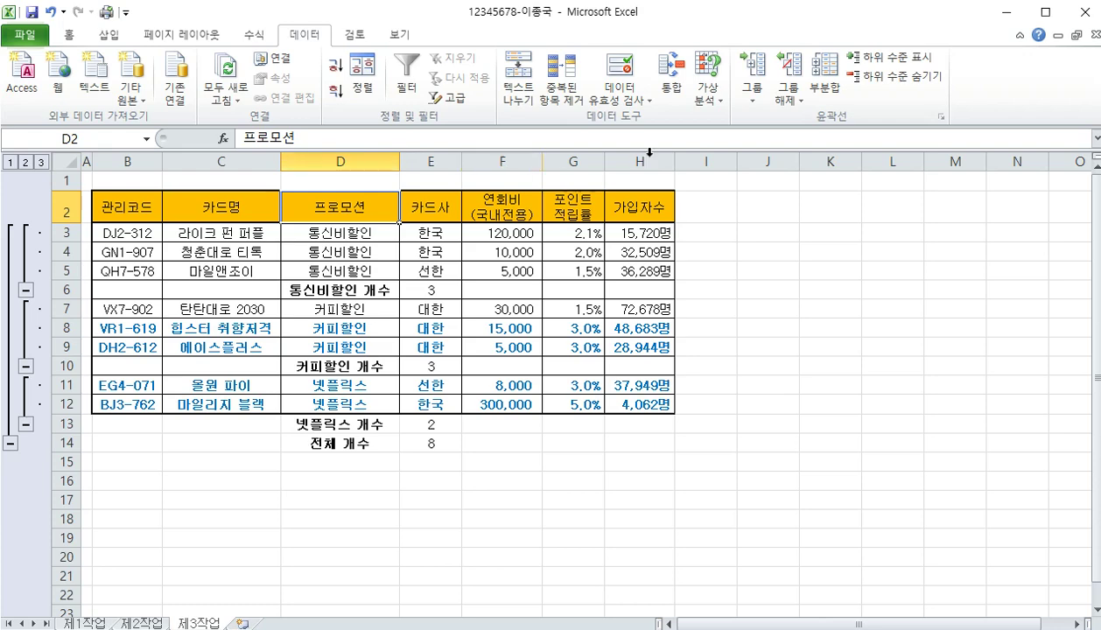
# Add a second subtotal by 프로모션 using 평균 on 가입자수 only, without replacing the existing count subtotals
pyautogui.click(823, 79)
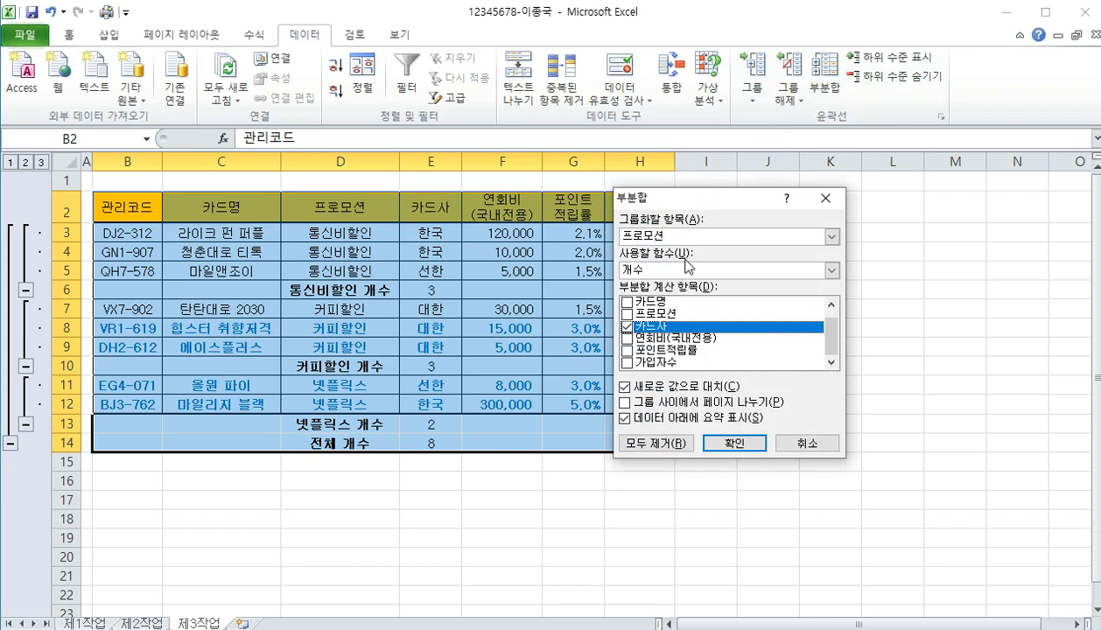
pyautogui.click(684, 271)
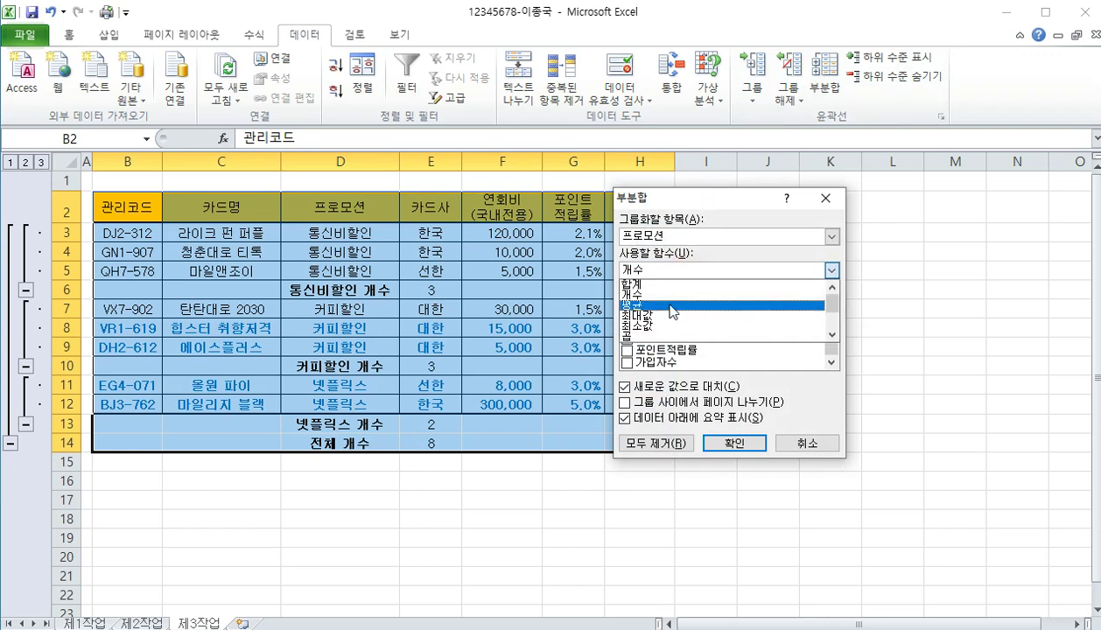
pyautogui.click(663, 304)
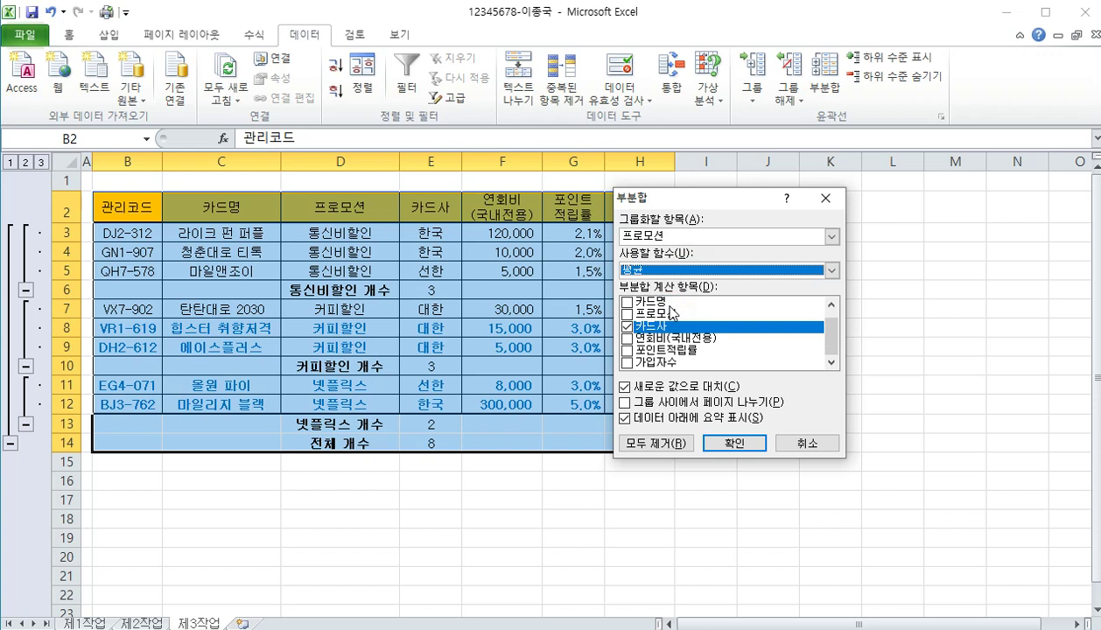
pyautogui.click(627, 326)
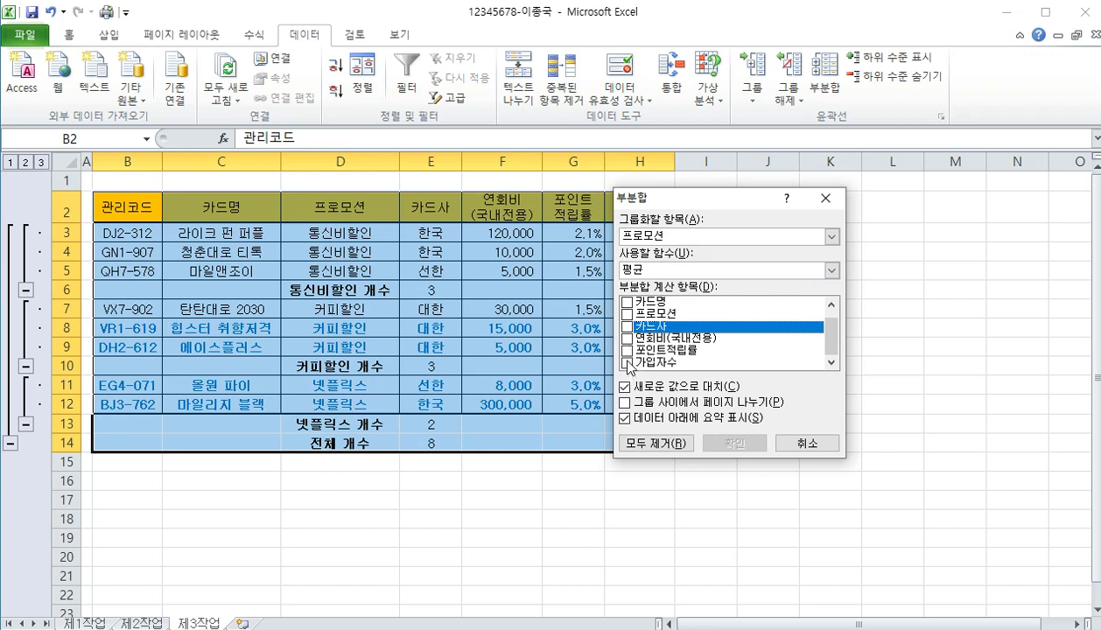
pyautogui.click(627, 362)
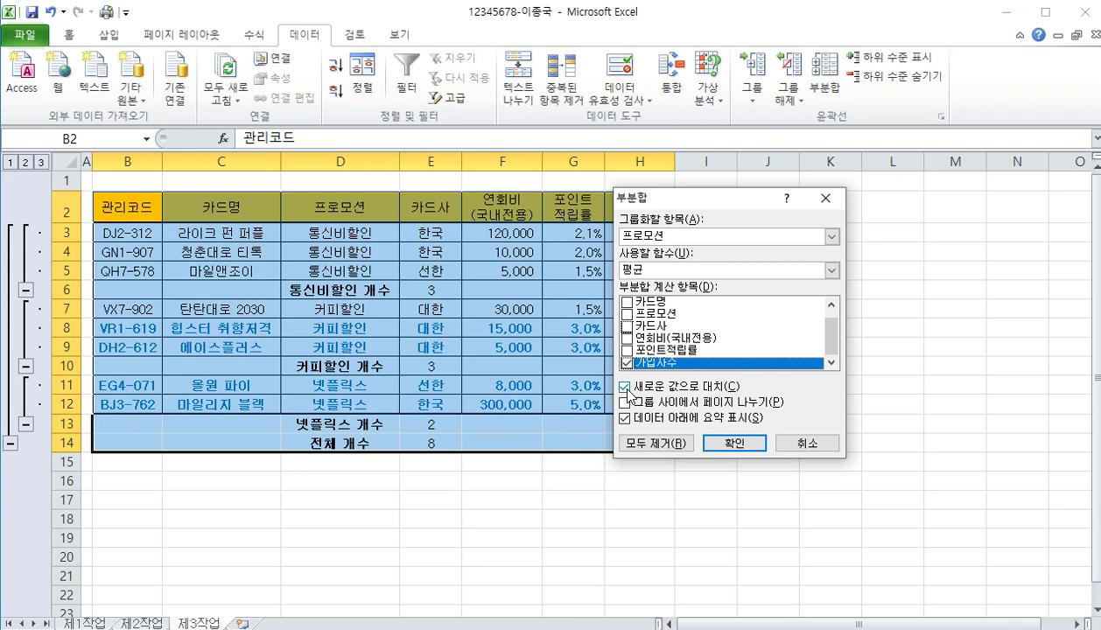
pyautogui.click(625, 388)
pyautogui.click(734, 443)
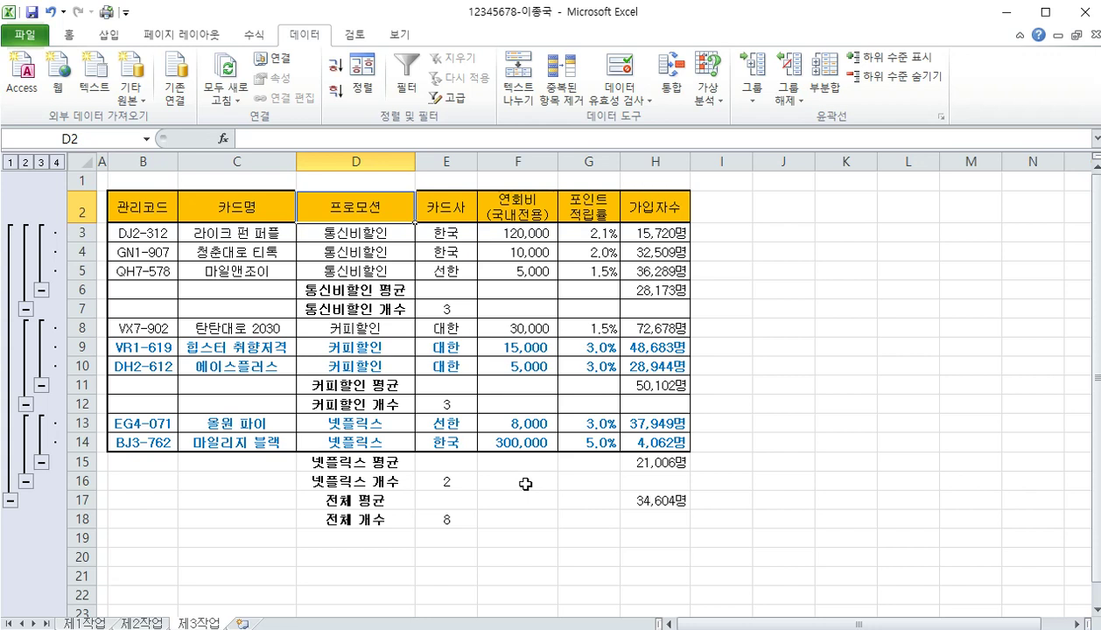
# Clear the outline from the subtotaled table on sheet 제3작업
pyautogui.click(791, 99)
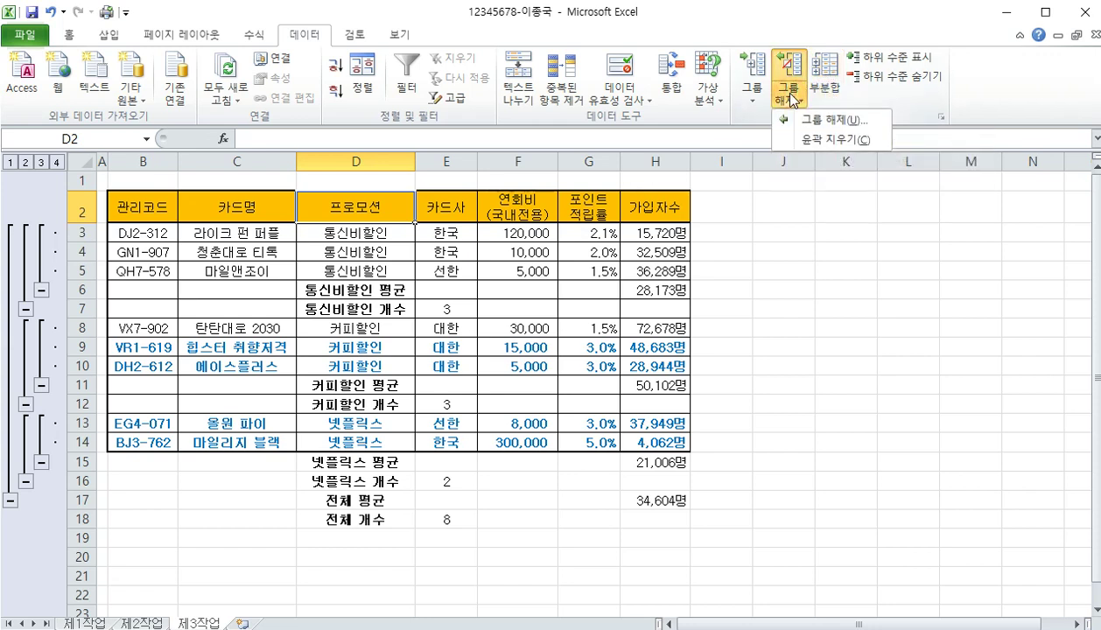
pyautogui.click(810, 141)
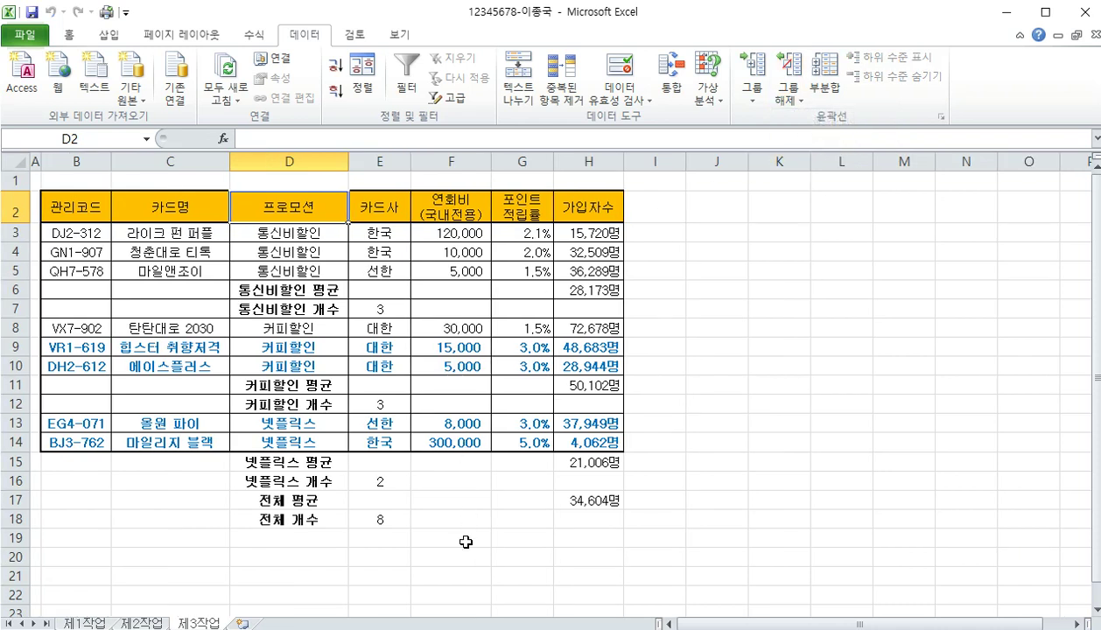
pyautogui.click(457, 535)
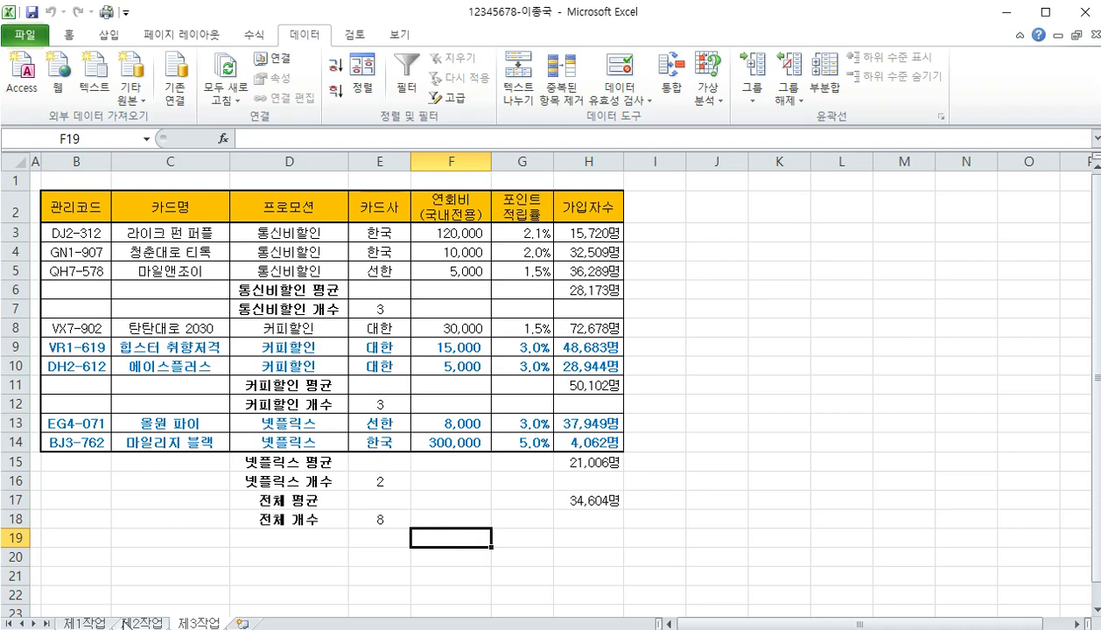
# On sheet 제1작업, select the 카드명, 연회비 and 가입자수 cells in rows 4 to 6 together
pyautogui.click(86, 622)
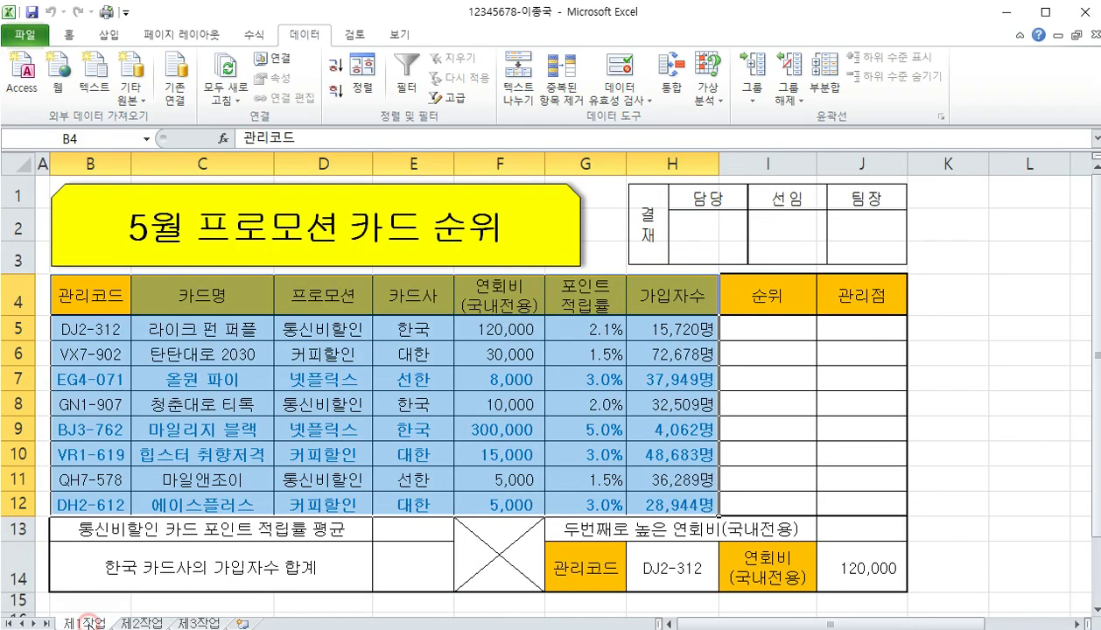
pyautogui.click(367, 410)
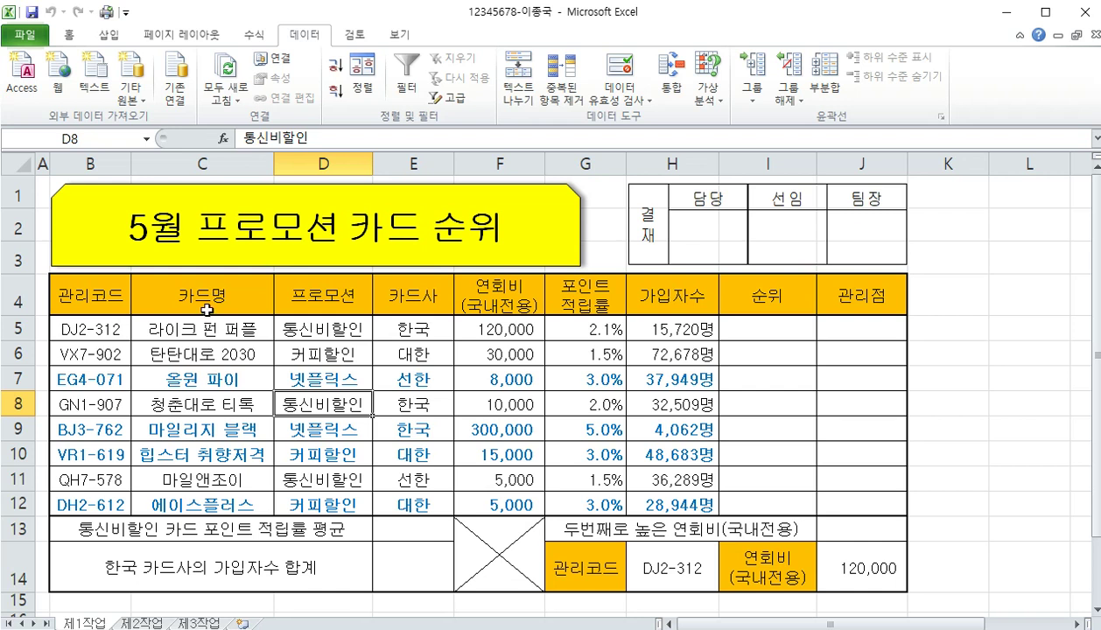
pyautogui.moveTo(213, 289); pyautogui.dragTo(218, 359)
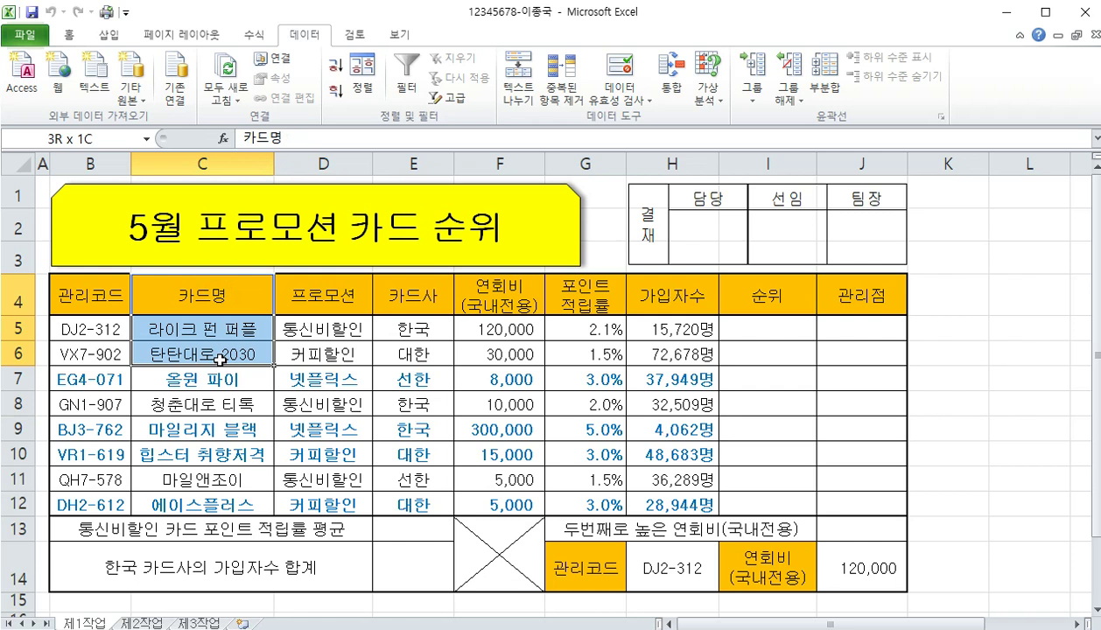
pyautogui.moveTo(218, 359); pyautogui.dragTo(219, 359)
pyautogui.keyDown('ctrl'); pyautogui.click(497, 301); pyautogui.keyUp('ctrl')
pyautogui.moveTo(497, 308); pyautogui.dragTo(492, 348)
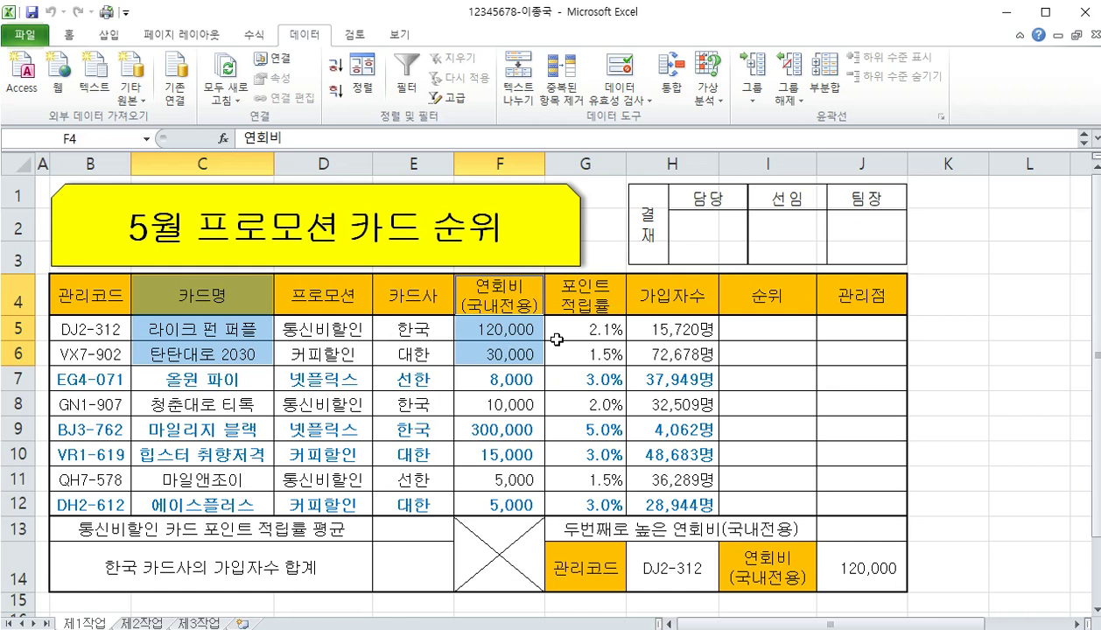
pyautogui.keyDown('ctrl'); pyautogui.click(658, 300); pyautogui.keyUp('ctrl')
pyautogui.moveTo(658, 300); pyautogui.dragTo(651, 342)
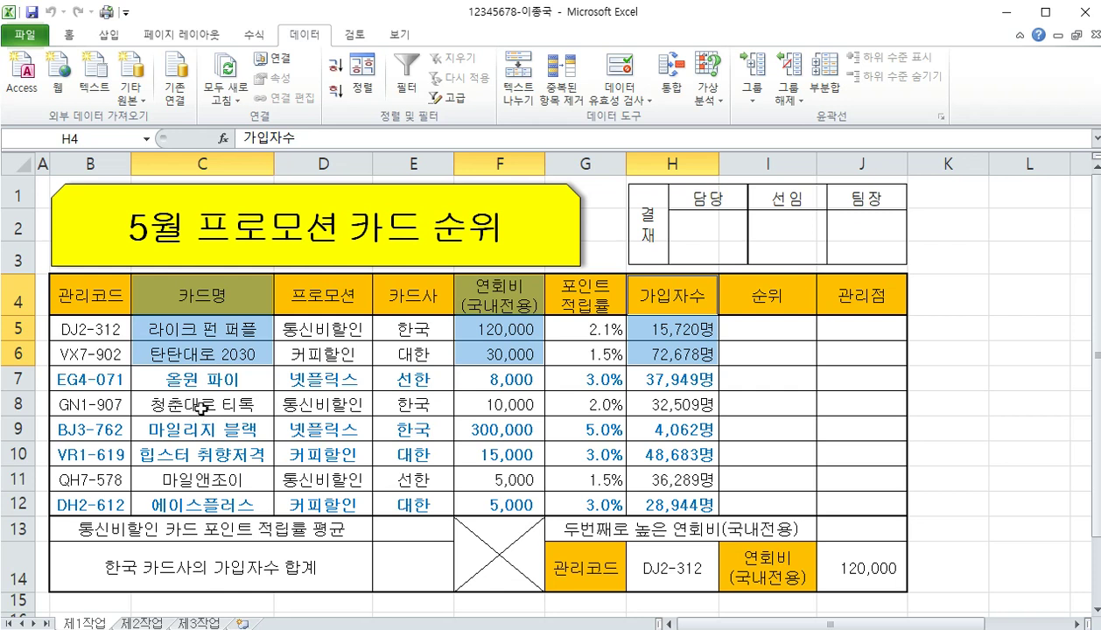
# Extend the selection with the 카드명, 연회비 and 가입자수 cells in rows 8 to 10 and row 12
pyautogui.moveTo(216, 398); pyautogui.dragTo(221, 441)
pyautogui.moveTo(464, 398); pyautogui.dragTo(474, 444)
pyautogui.moveTo(671, 398); pyautogui.dragTo(672, 454)
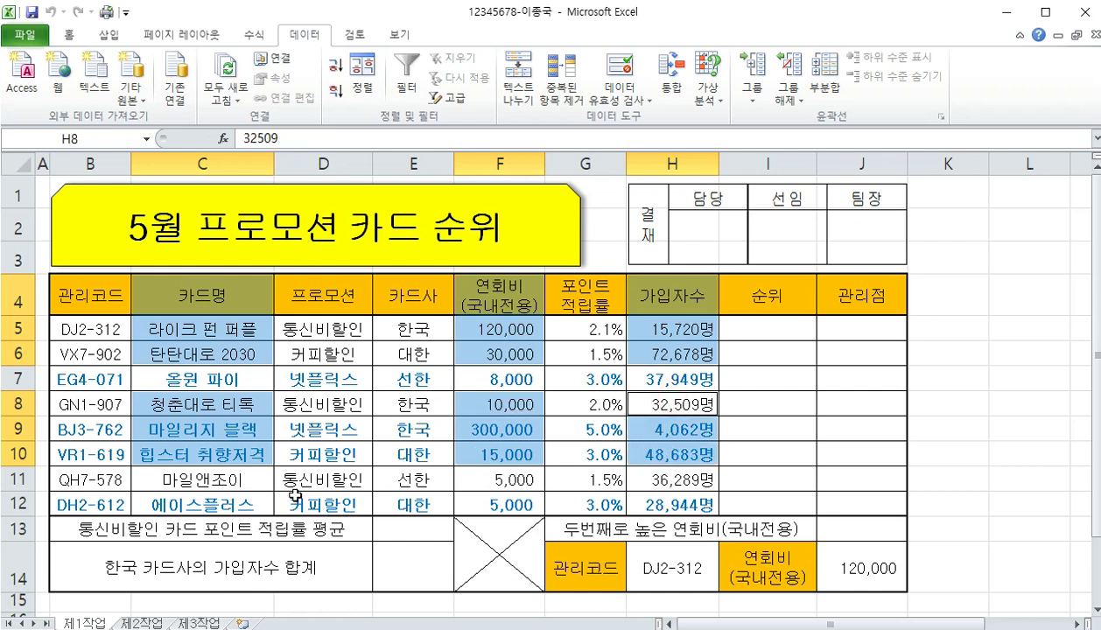
pyautogui.keyDown('ctrl'); pyautogui.click(213, 504); pyautogui.keyUp('ctrl')
pyautogui.keyDown('ctrl'); pyautogui.click(464, 501); pyautogui.keyUp('ctrl')
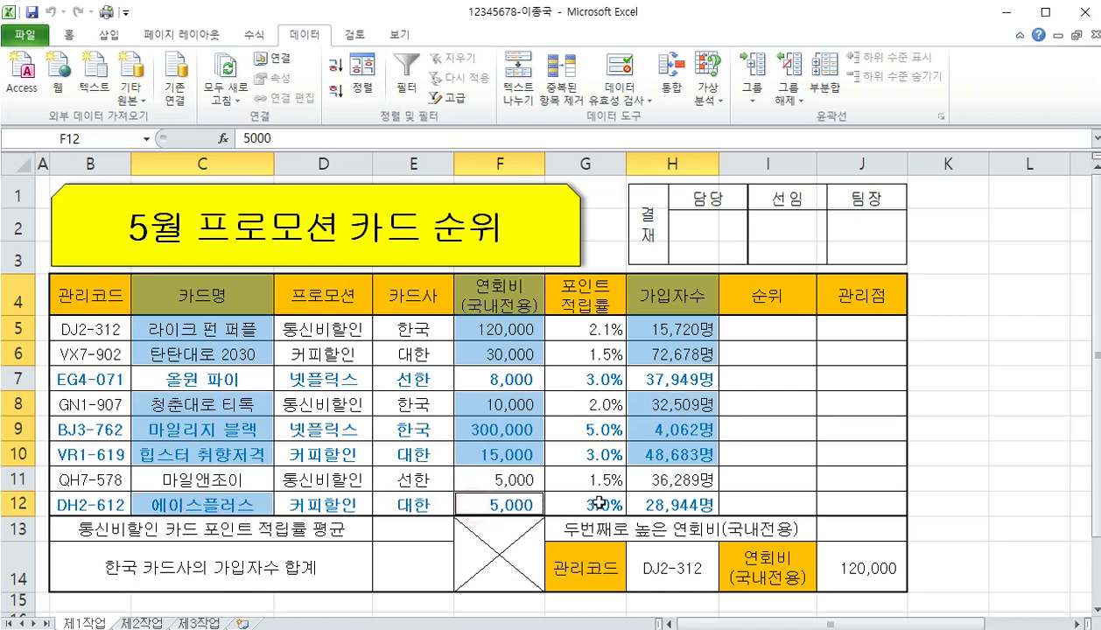
pyautogui.keyDown('ctrl'); pyautogui.click(651, 504); pyautogui.keyUp('ctrl')
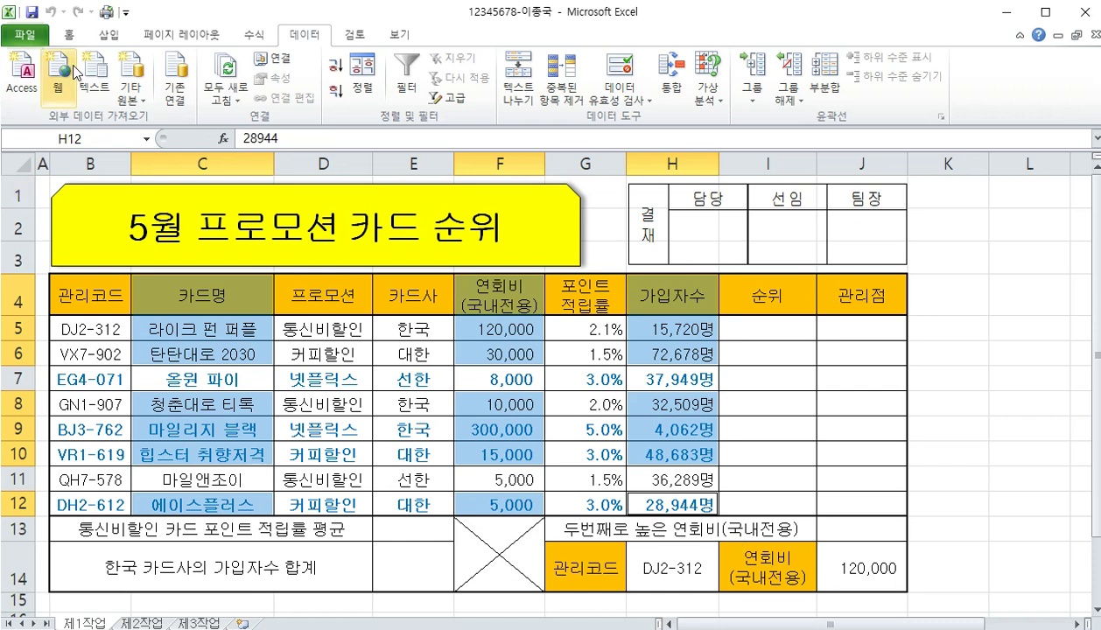
# Insert a 2-D clustered column chart from the selected card data
pyautogui.click(108, 37)
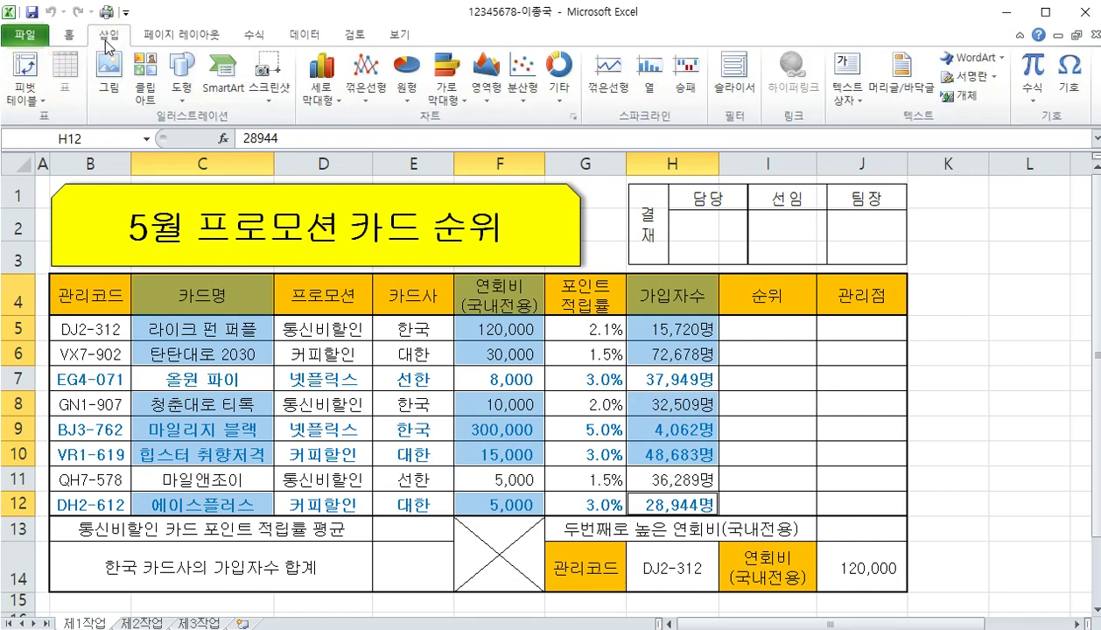
pyautogui.click(317, 88)
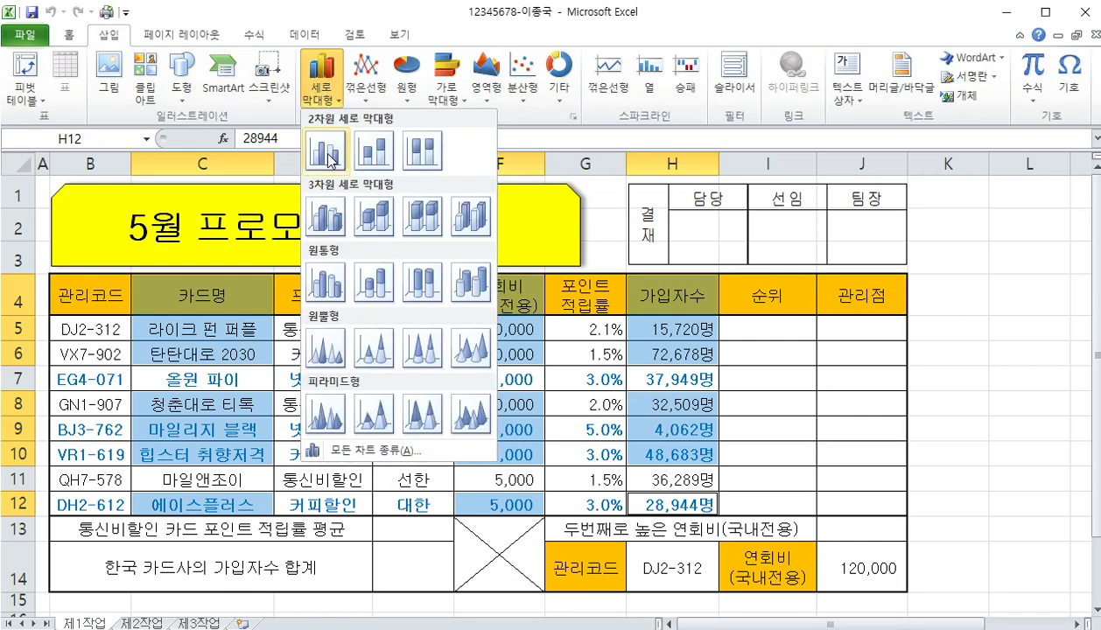
pyautogui.click(326, 151)
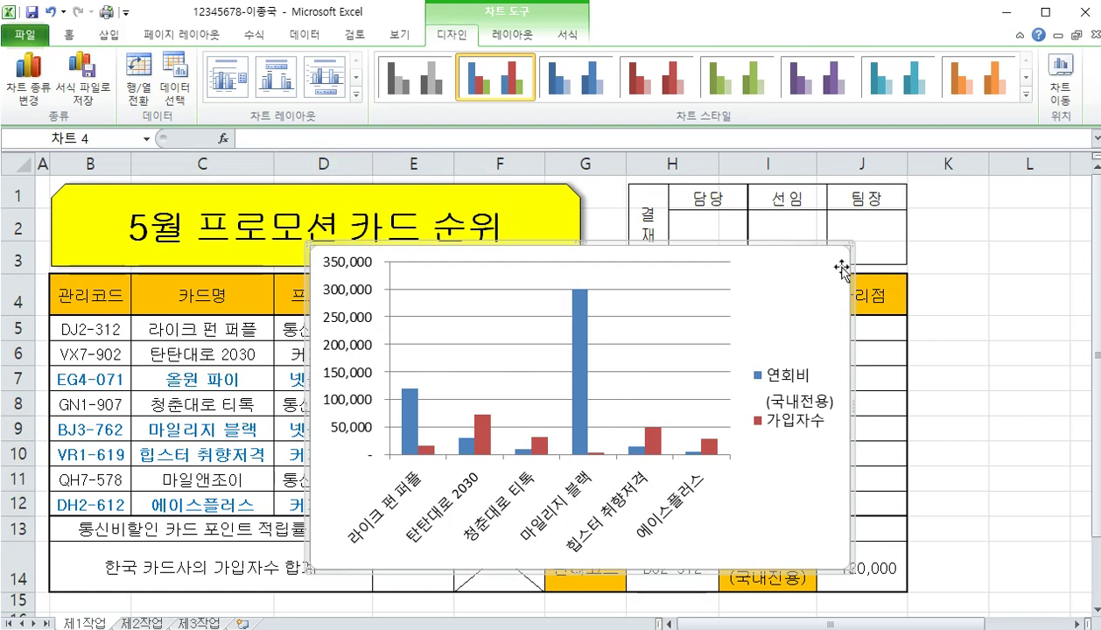
# Move the chart to a new sheet named 제4작업 and place that sheet after 제3작업
pyautogui.click(1060, 83)
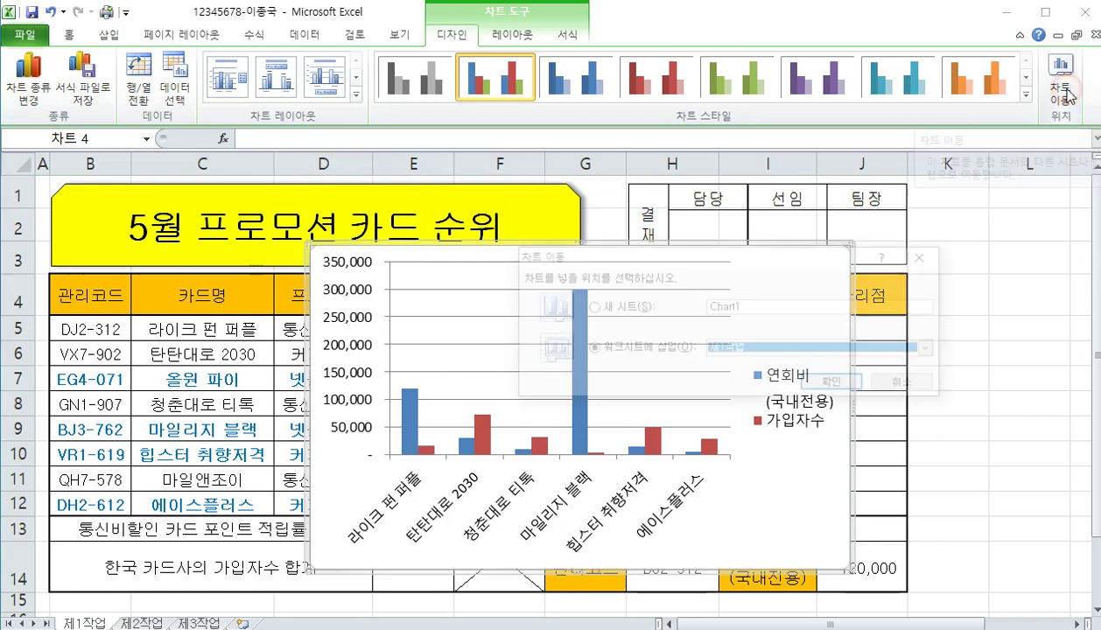
pyautogui.click(591, 307)
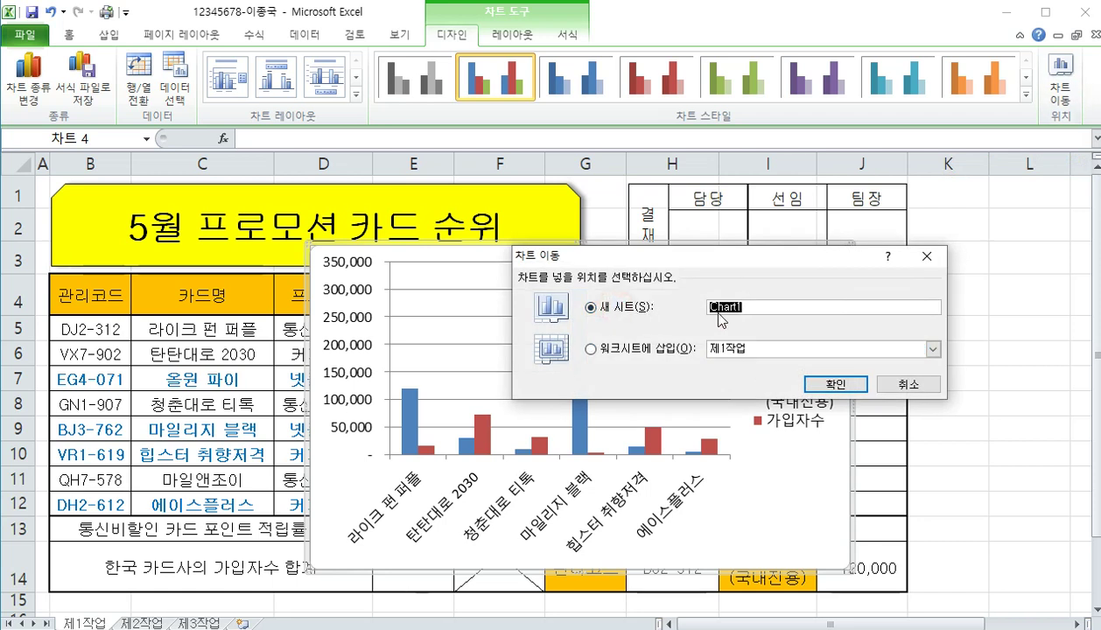
pyautogui.write('wp4')
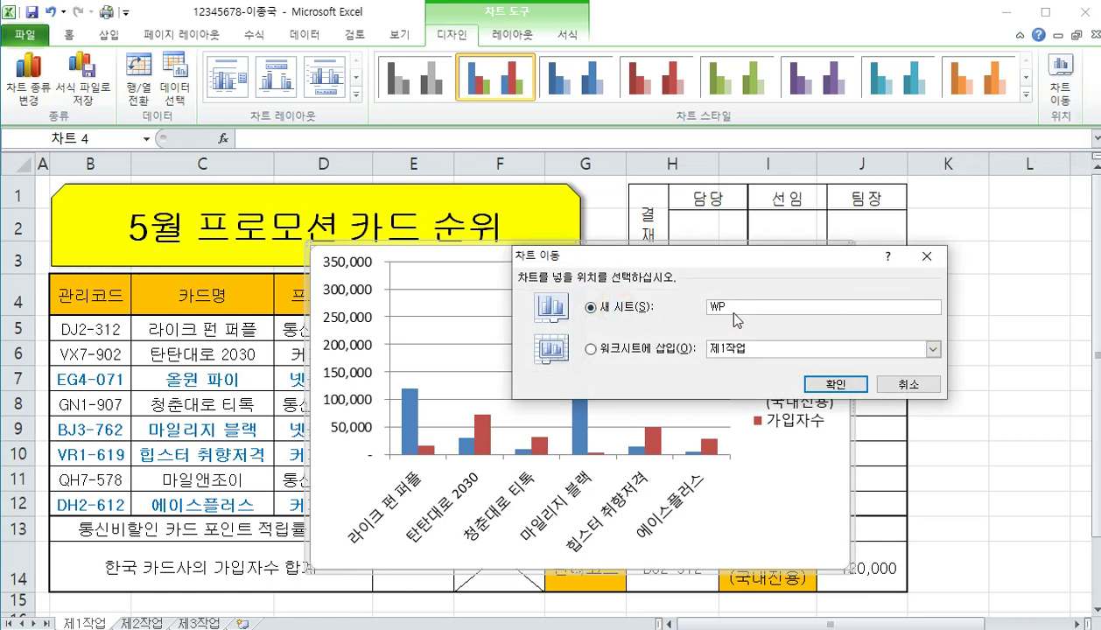
pyautogui.press('BackSpace')
pyautogui.press('BackSpace')
pyautogui.press('BackSpace')
pyautogui.write('제4작업')
pyautogui.click(827, 382)
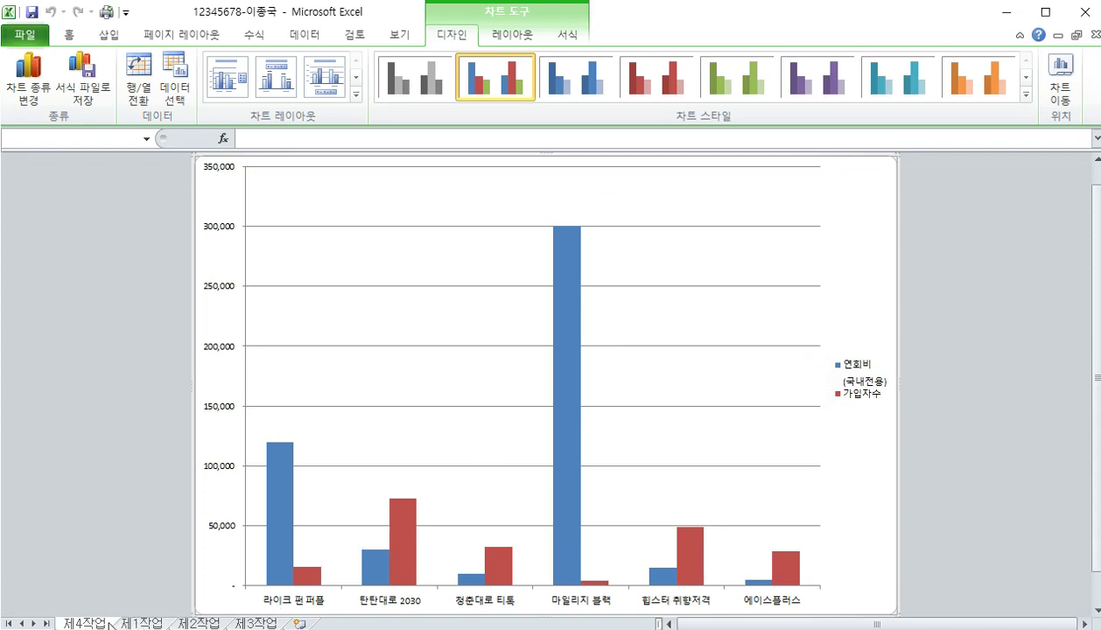
pyautogui.moveTo(78, 622); pyautogui.dragTo(295, 617)
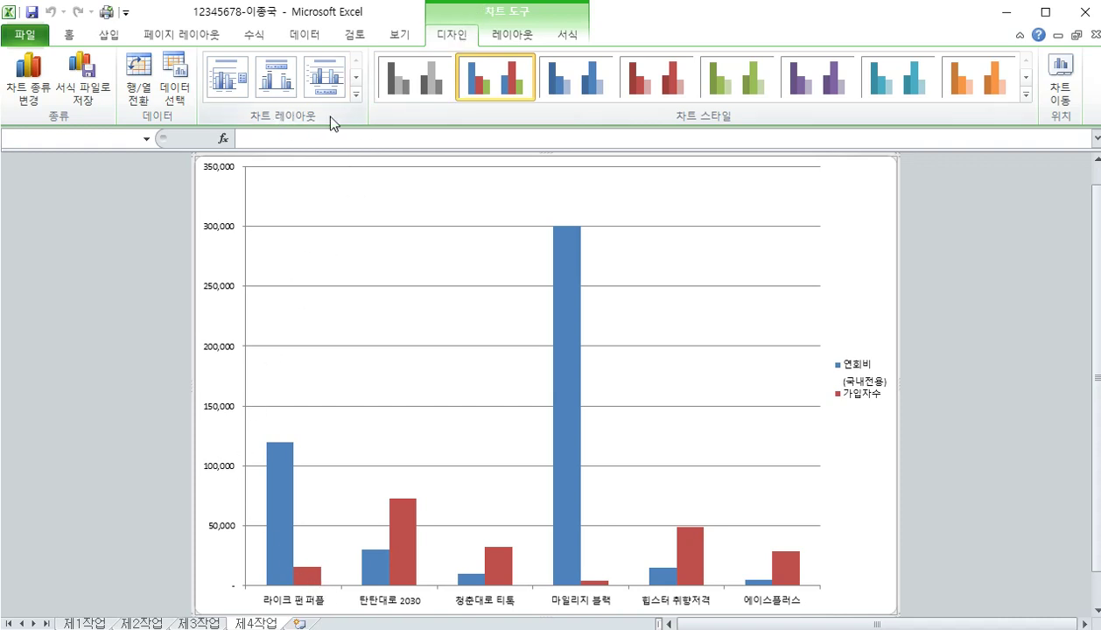
# Apply chart layout 레이아웃 3 and the flat grayscale chart style to the column chart
pyautogui.click(355, 94)
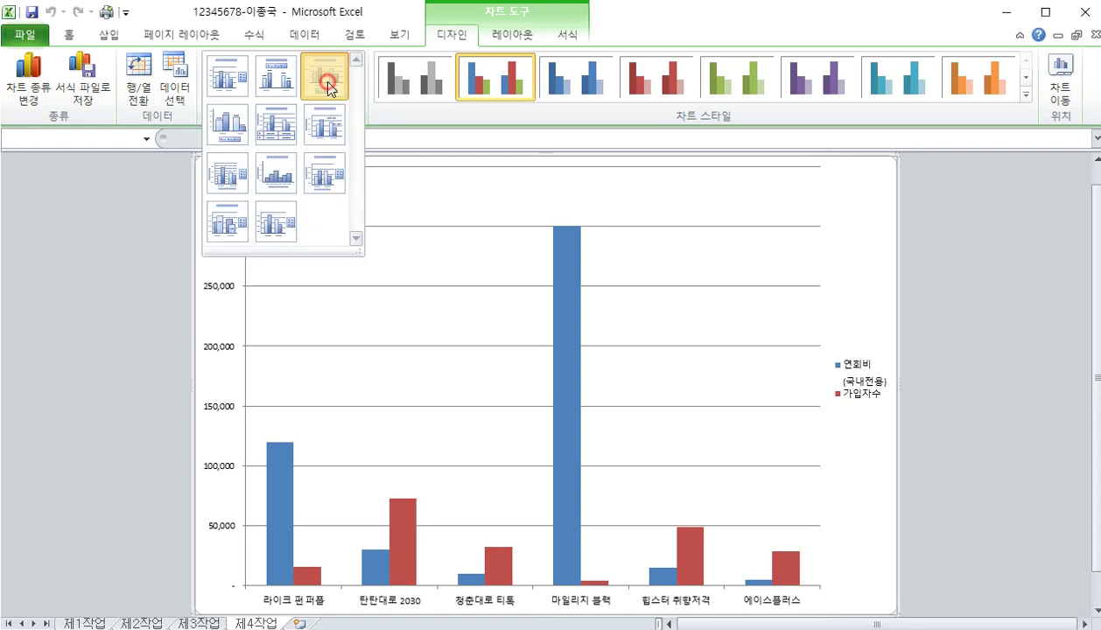
pyautogui.click(328, 83)
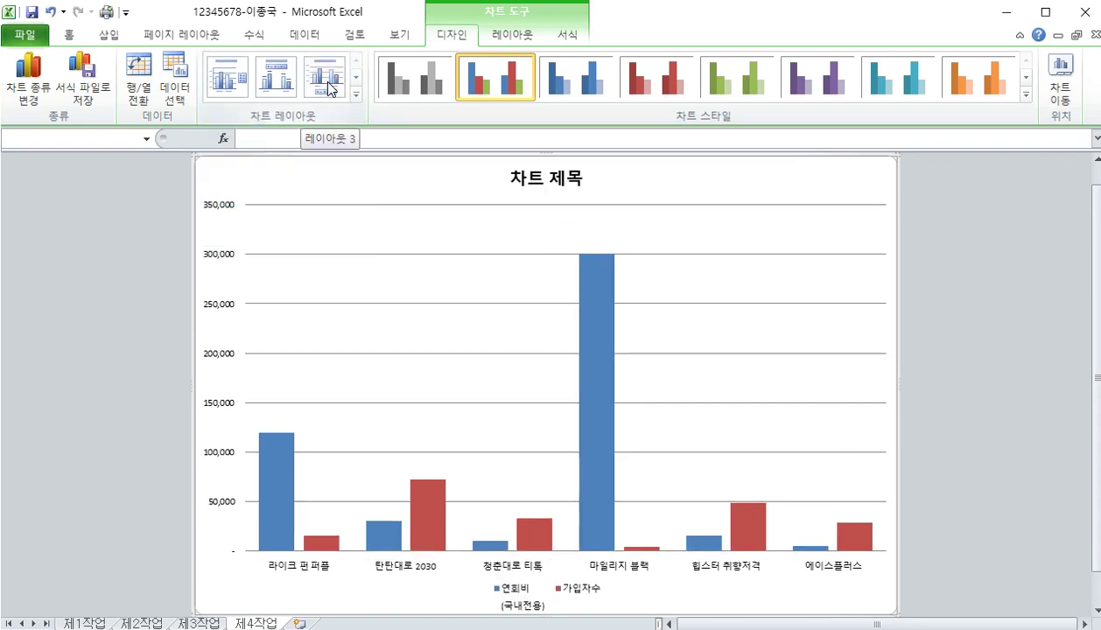
pyautogui.click(1026, 95)
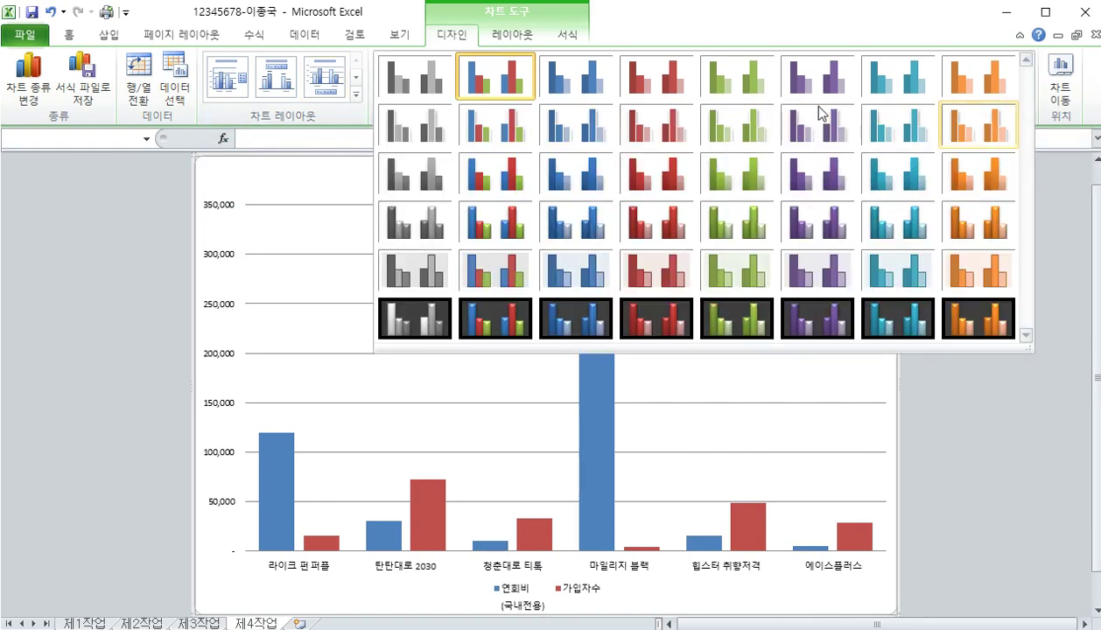
pyautogui.click(404, 77)
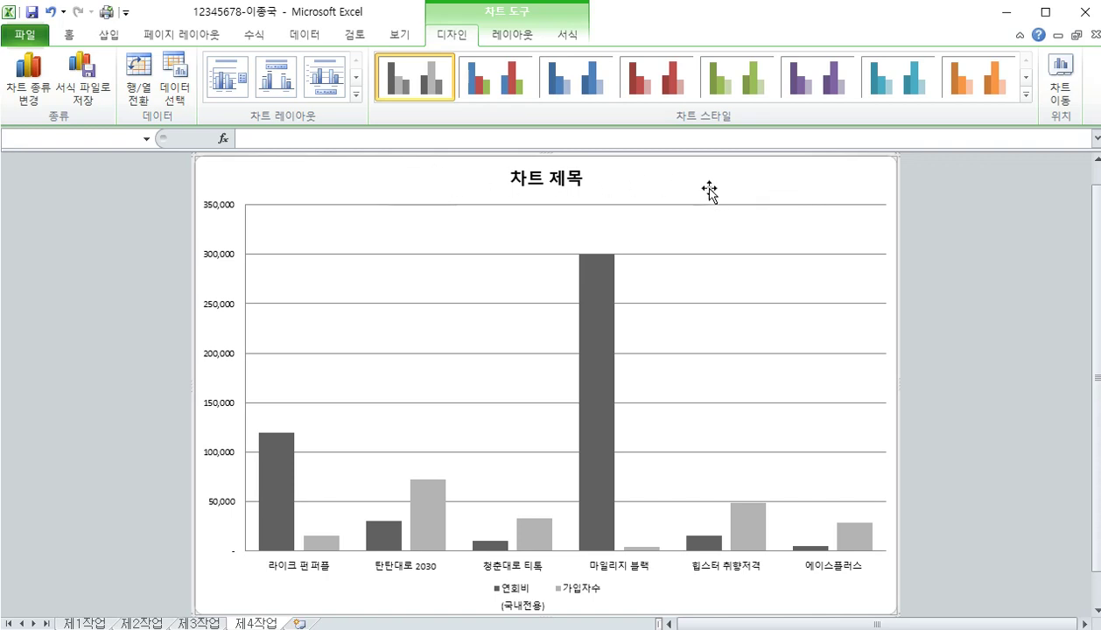
# Set the font of the whole chart area to 굴림, size 11
pyautogui.click(764, 184)
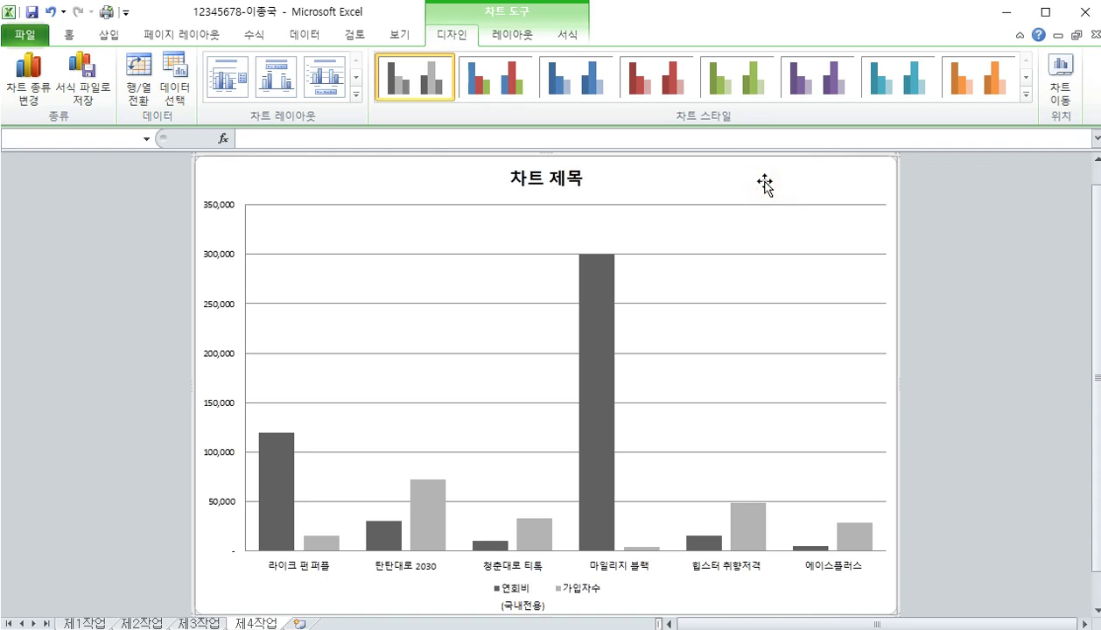
pyautogui.rightClick(764, 184)
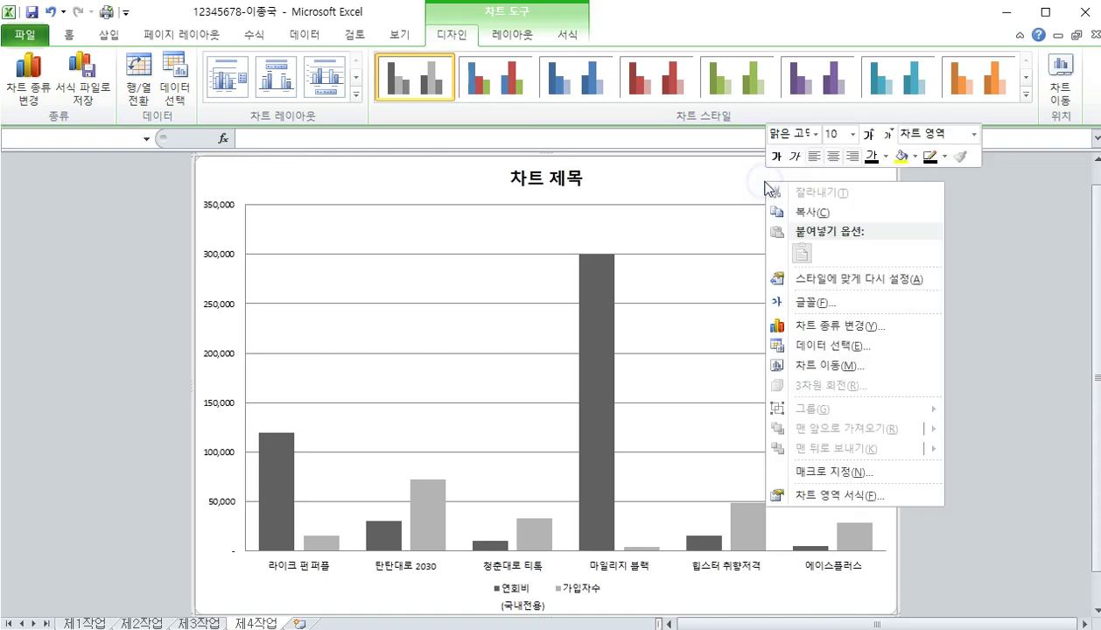
pyautogui.click(794, 132)
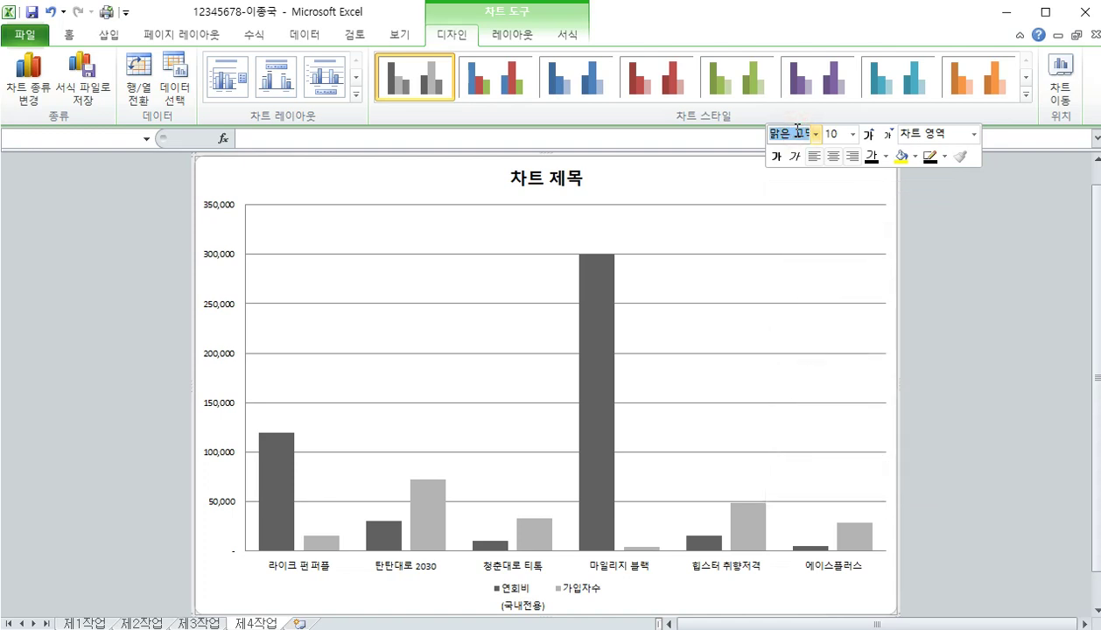
pyautogui.write('굴림')
pyautogui.press('Return')
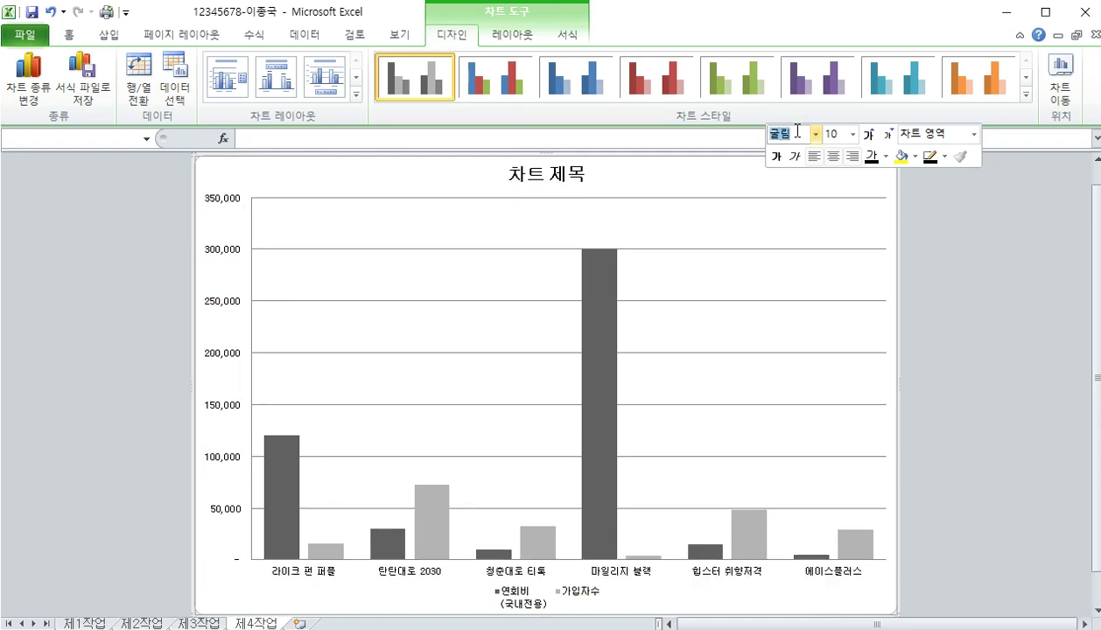
pyautogui.click(834, 134)
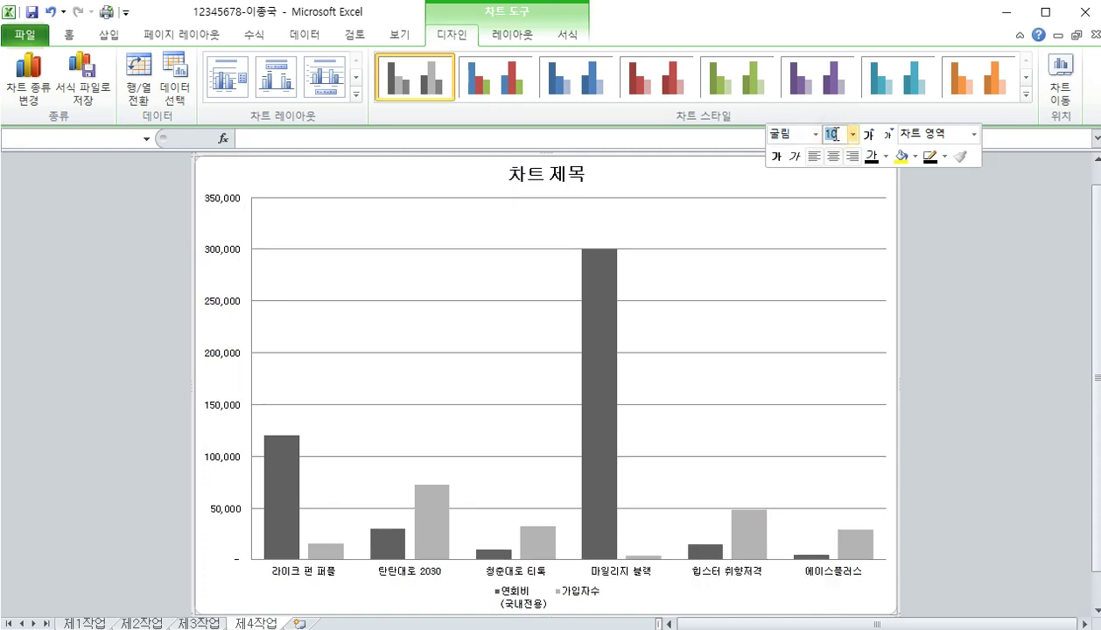
pyautogui.write('11')
pyautogui.press('Return')
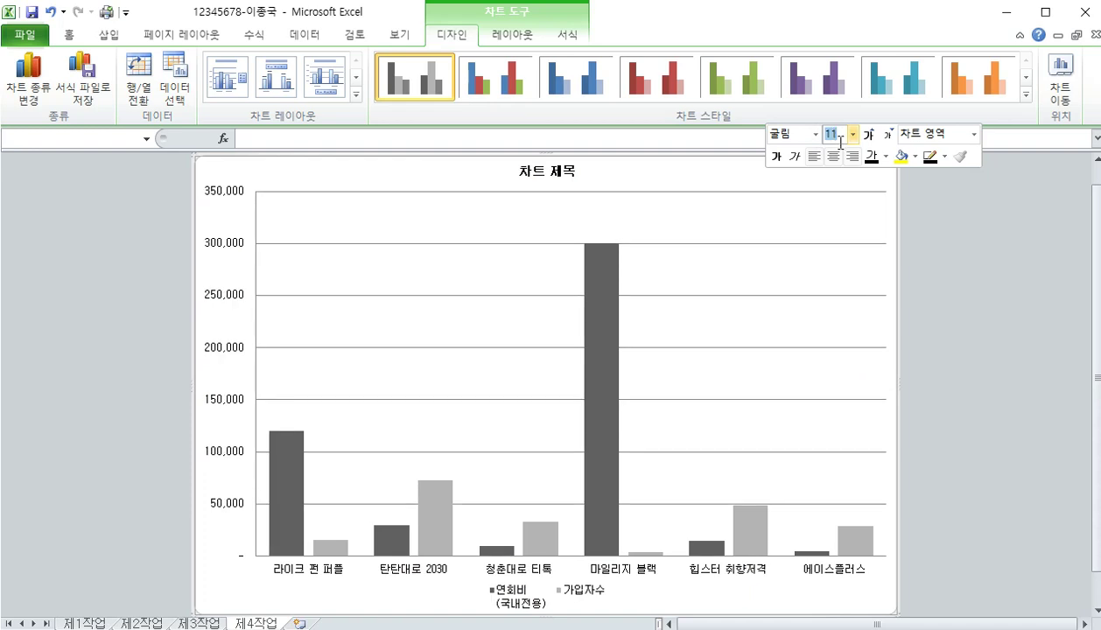
# Fill the chart area with the light blue paper texture
pyautogui.click(915, 160)
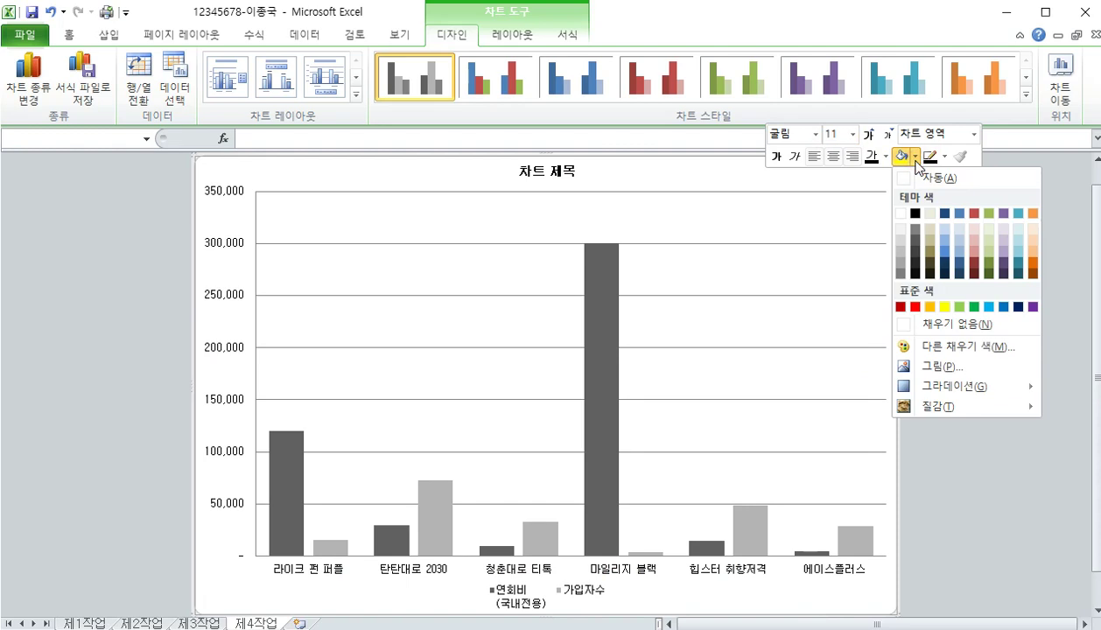
pyautogui.click(945, 407)
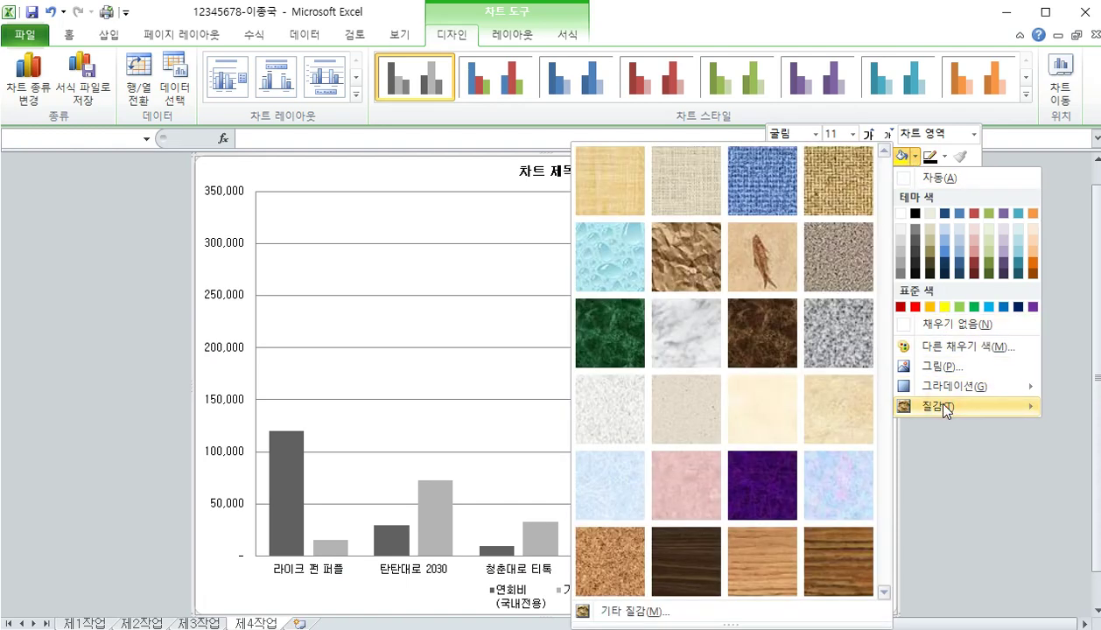
pyautogui.click(627, 477)
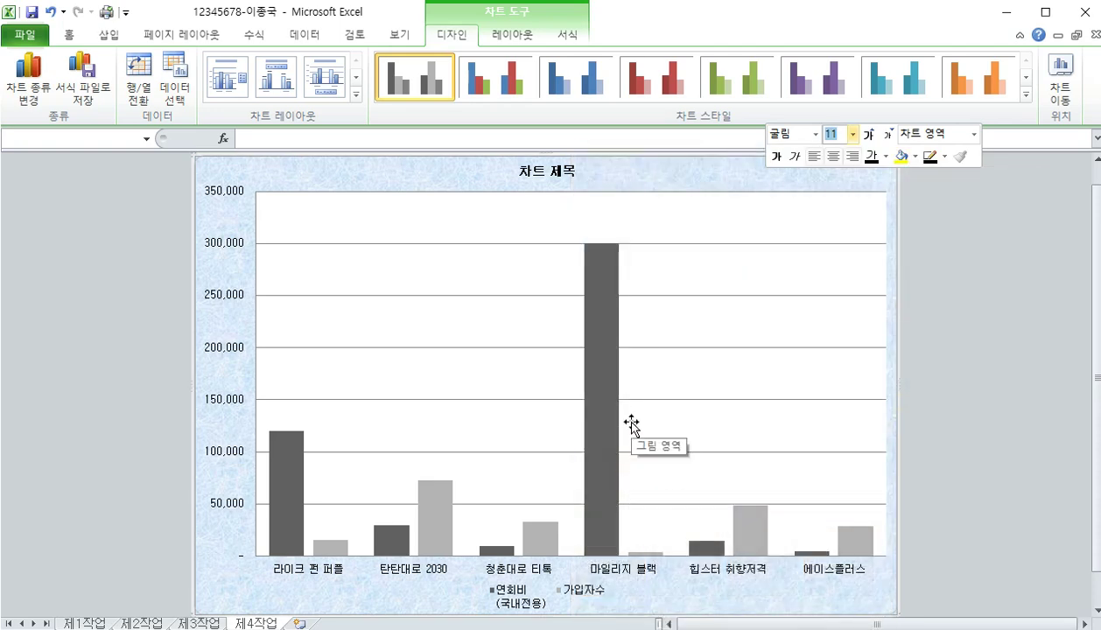
# Fill the chart's plot area with solid white
pyautogui.click(700, 219)
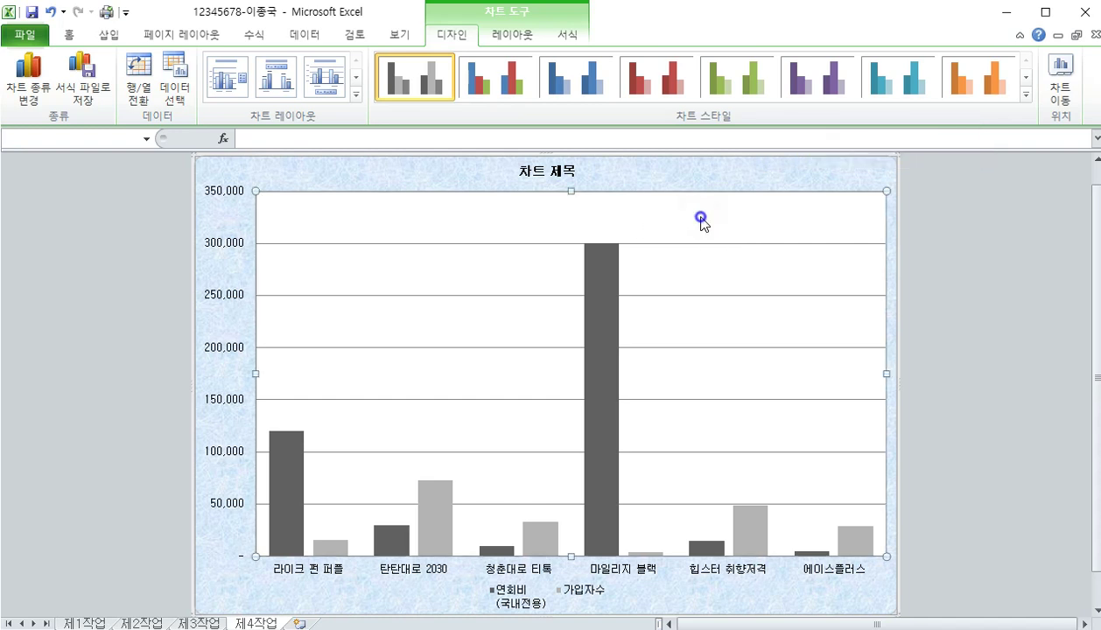
pyautogui.rightClick(700, 218)
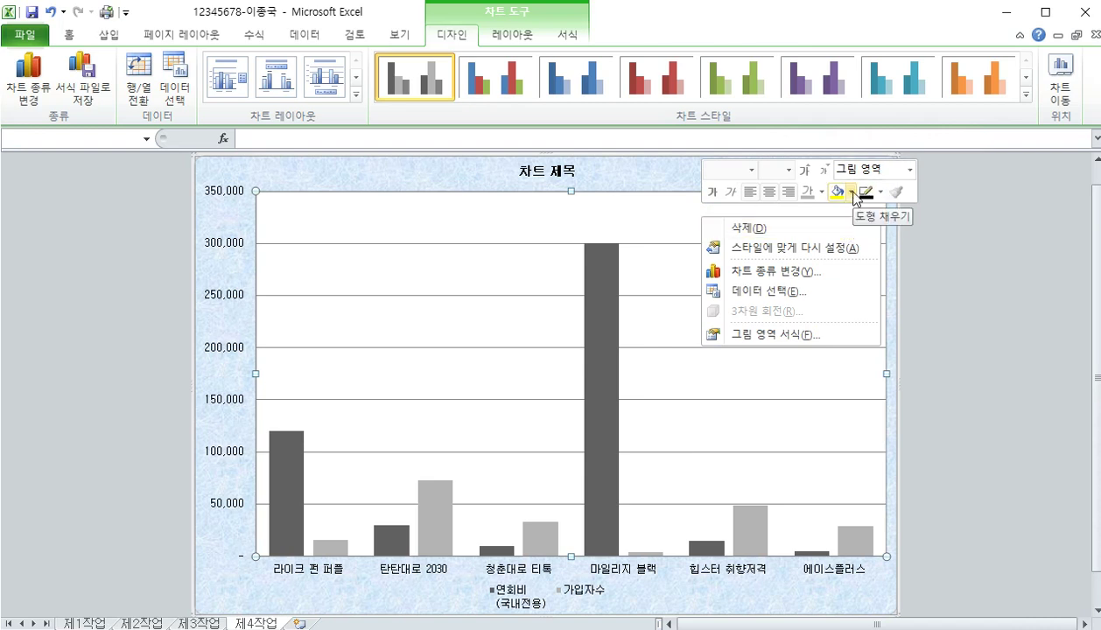
pyautogui.click(852, 192)
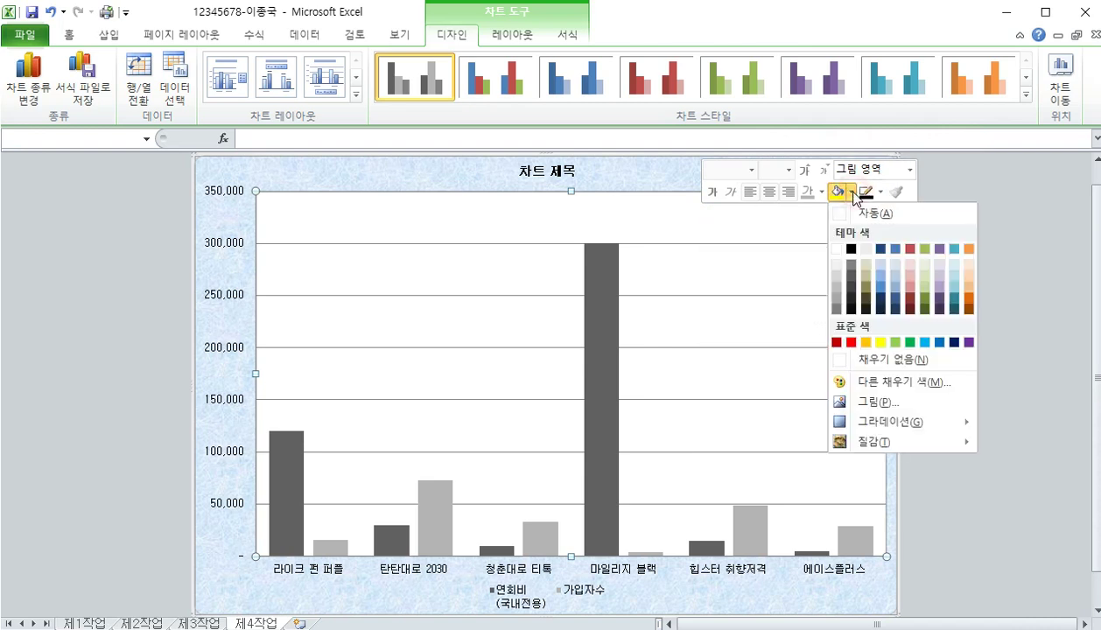
pyautogui.click(838, 252)
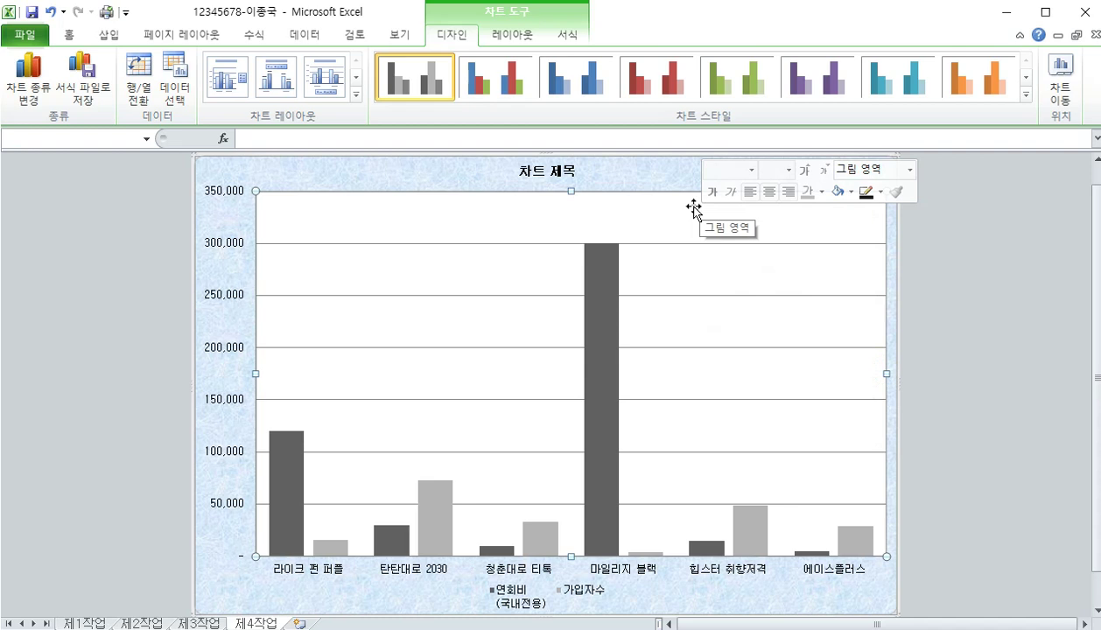
# Replace the placeholder chart title with the text 한국 및 대한카드사의 가입자 현황
pyautogui.click(532, 171)
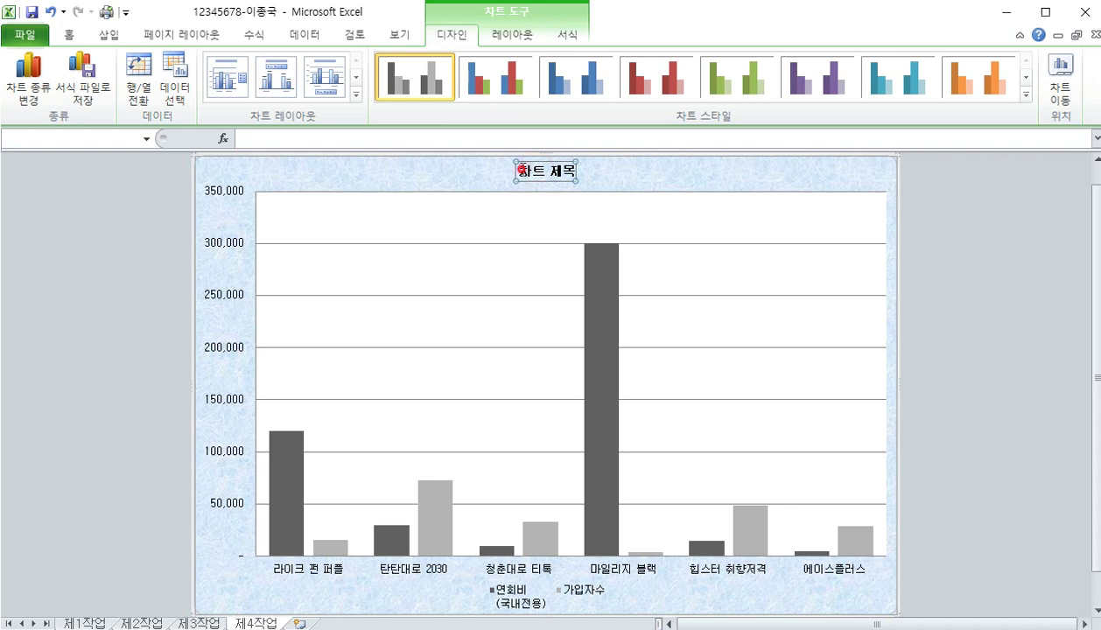
pyautogui.click(522, 169)
pyautogui.press('Delete')
pyautogui.press('Delete')
pyautogui.press('Delete')
pyautogui.press('Delete')
pyautogui.press('Delete')
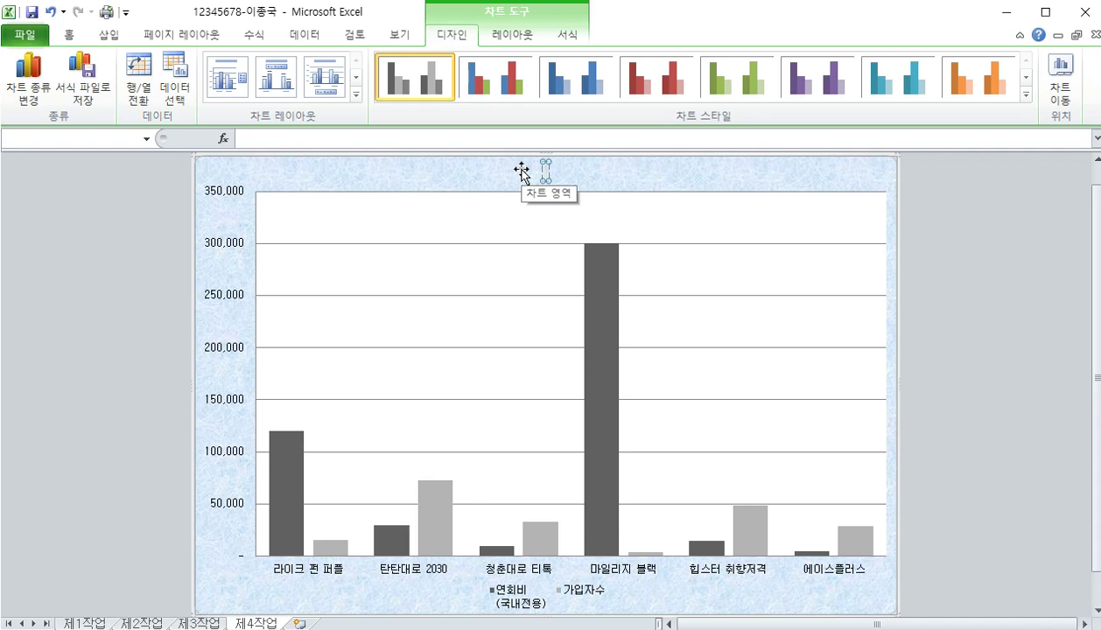
pyautogui.write('한국 및 대')
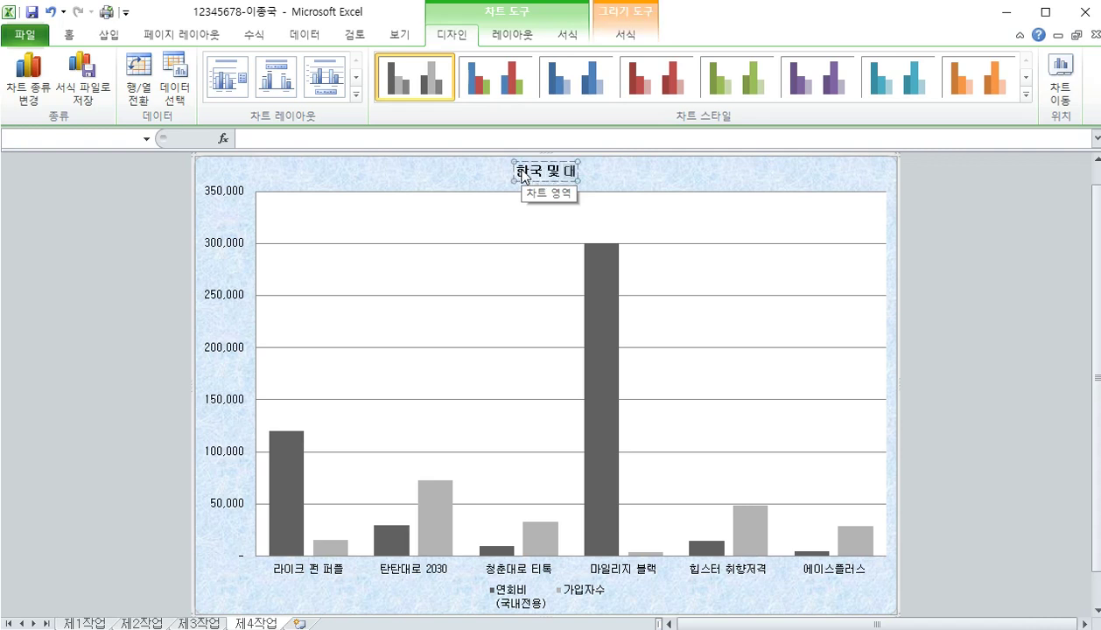
pyautogui.write('한카드사의')
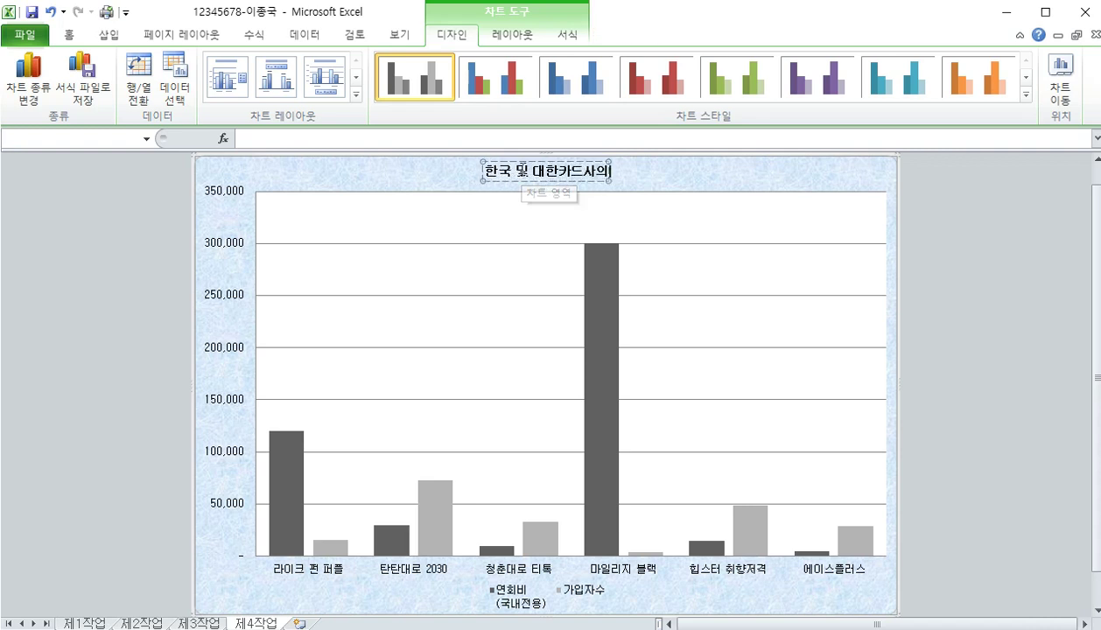
pyautogui.write(' 가입')
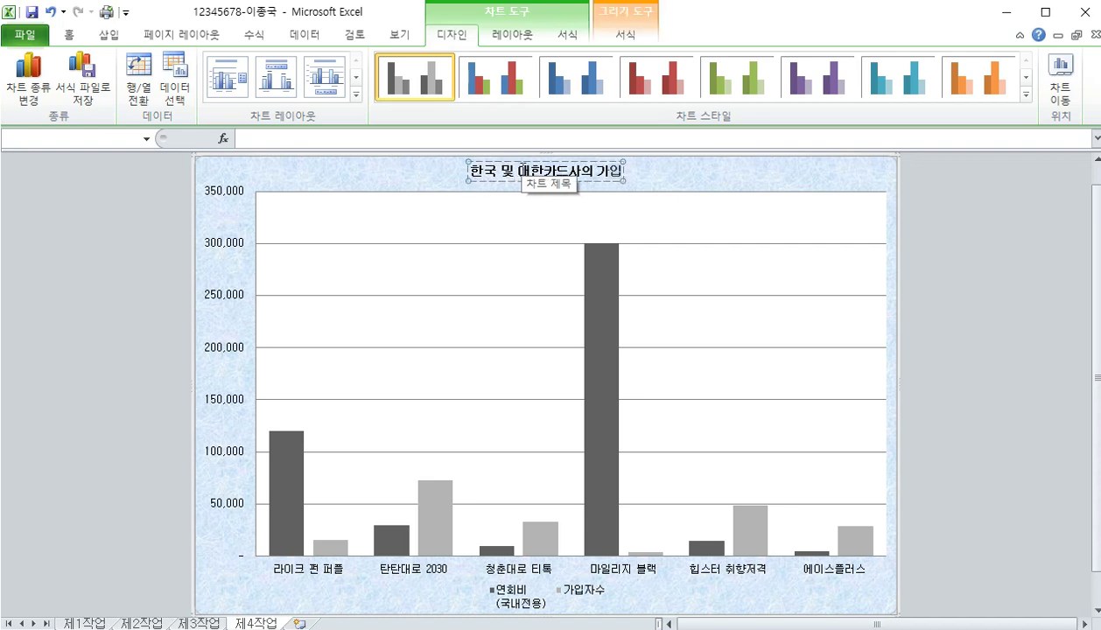
pyautogui.write('자 현호황')
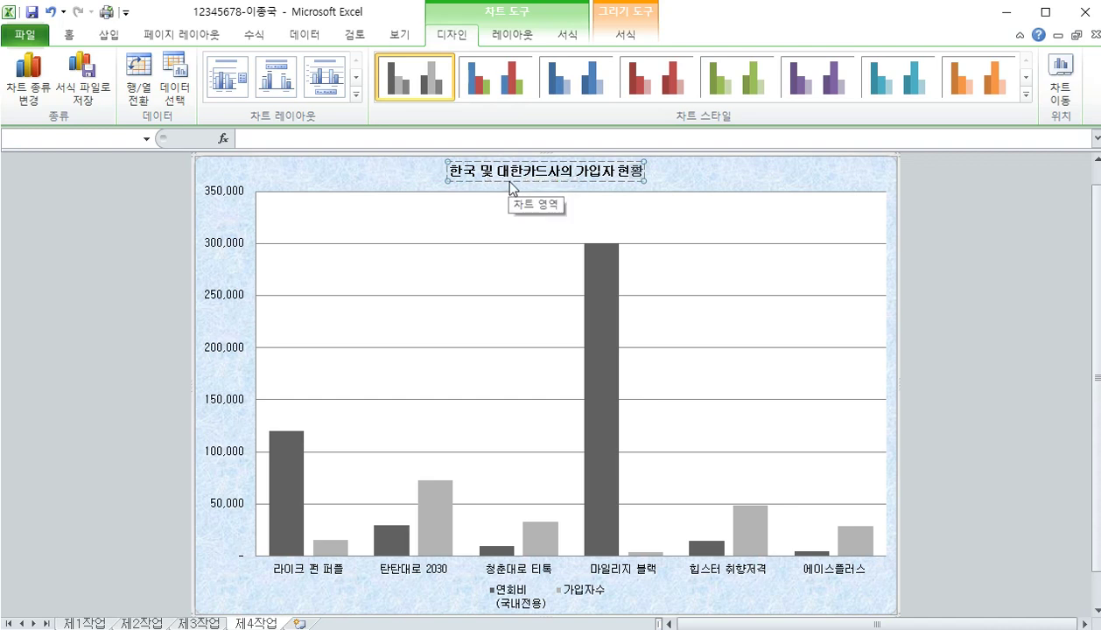
pyautogui.click(511, 186)
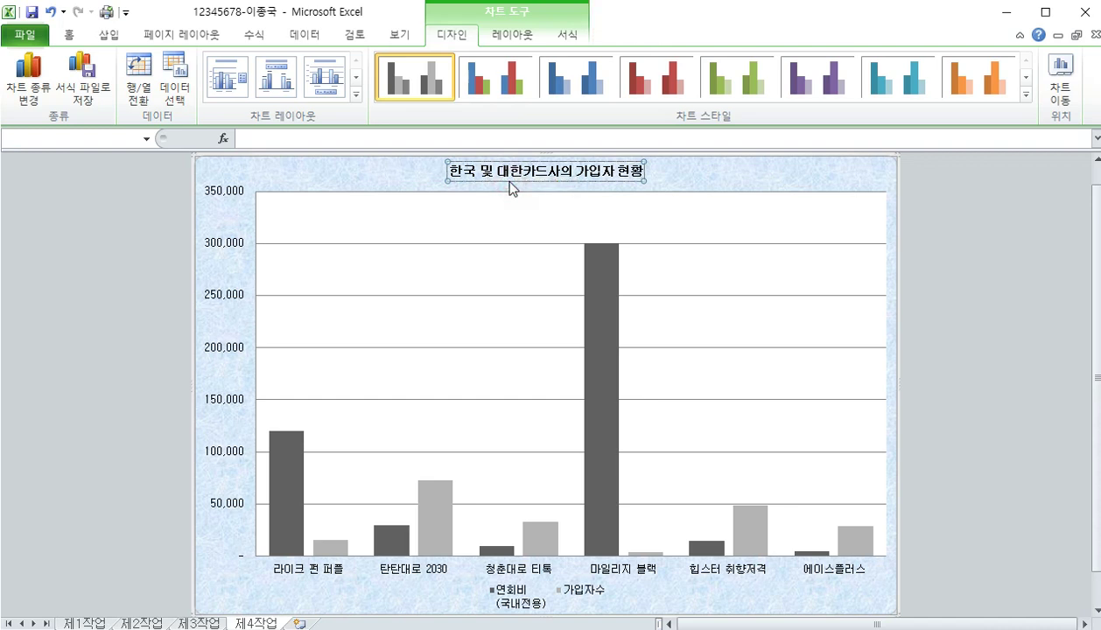
# Set the chart title's font size to 20
pyautogui.rightClick(554, 180)
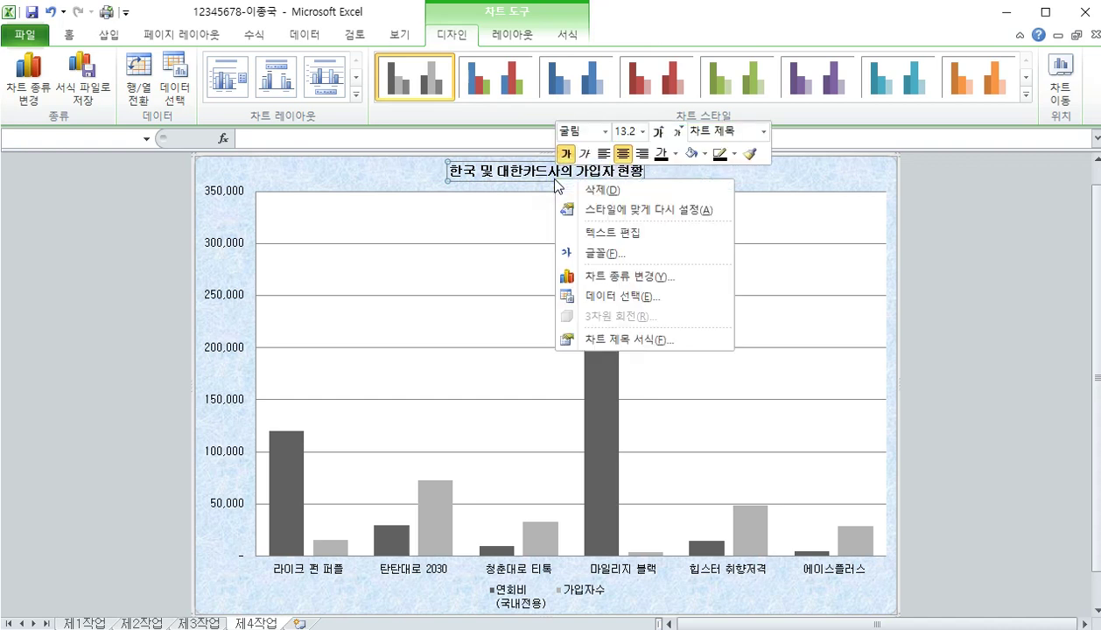
pyautogui.click(621, 131)
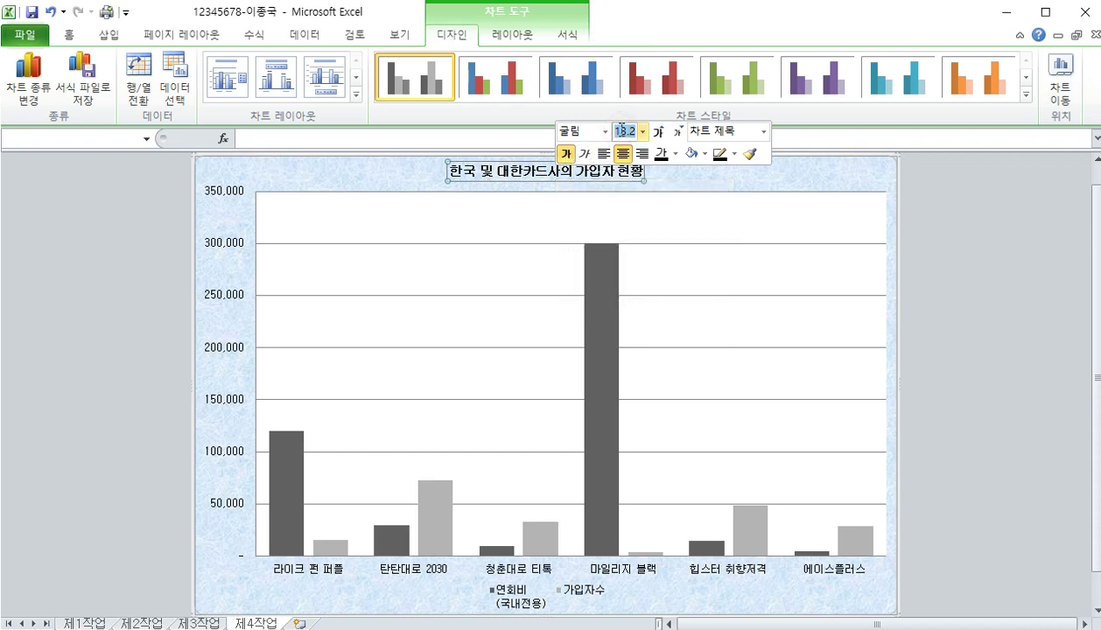
pyautogui.write('25')
pyautogui.press('Return')
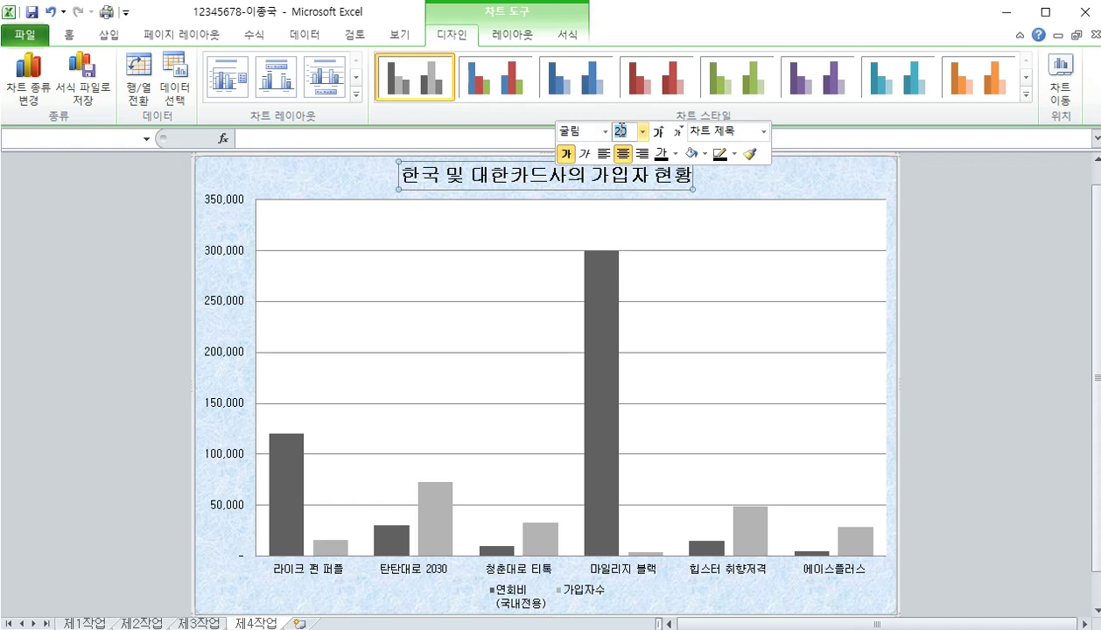
# Fill the chart title box with white and give it a black outline
pyautogui.click(704, 154)
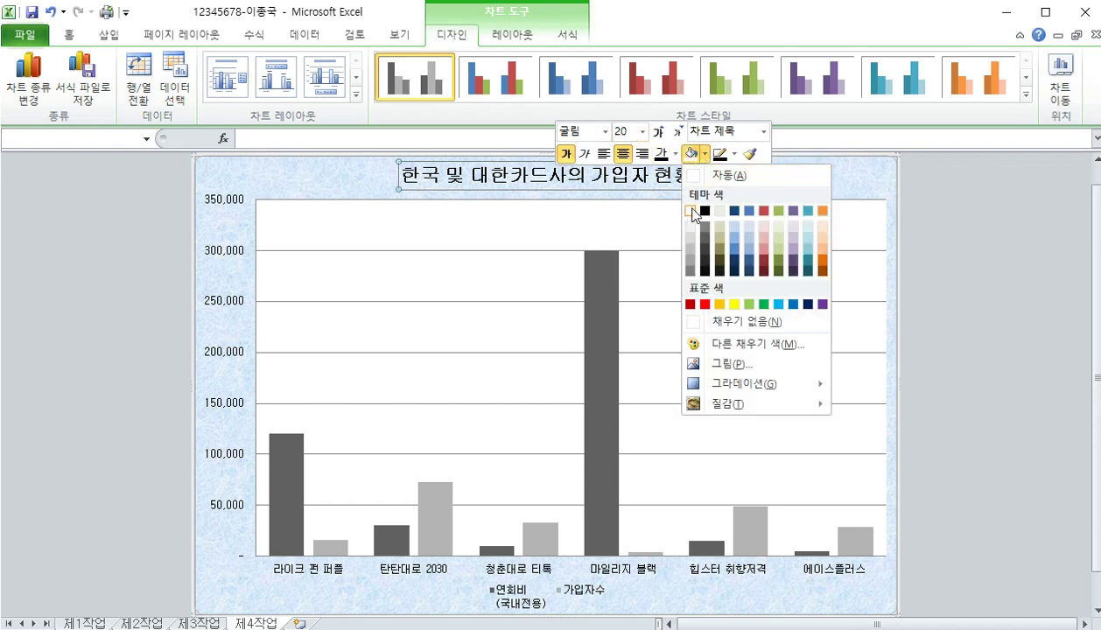
pyautogui.click(691, 212)
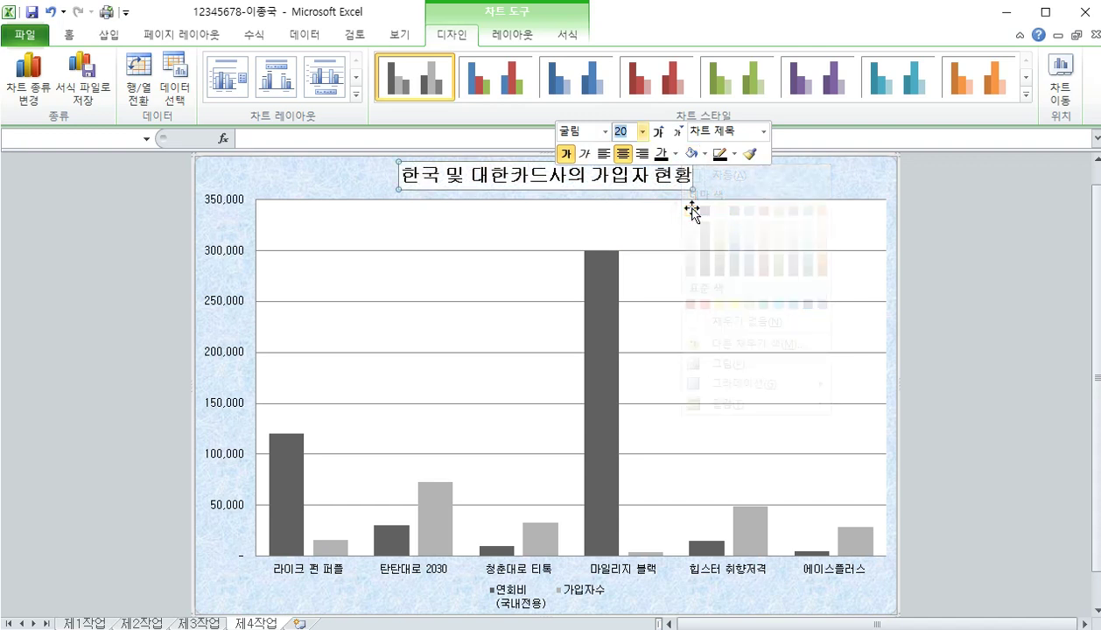
pyautogui.click(734, 154)
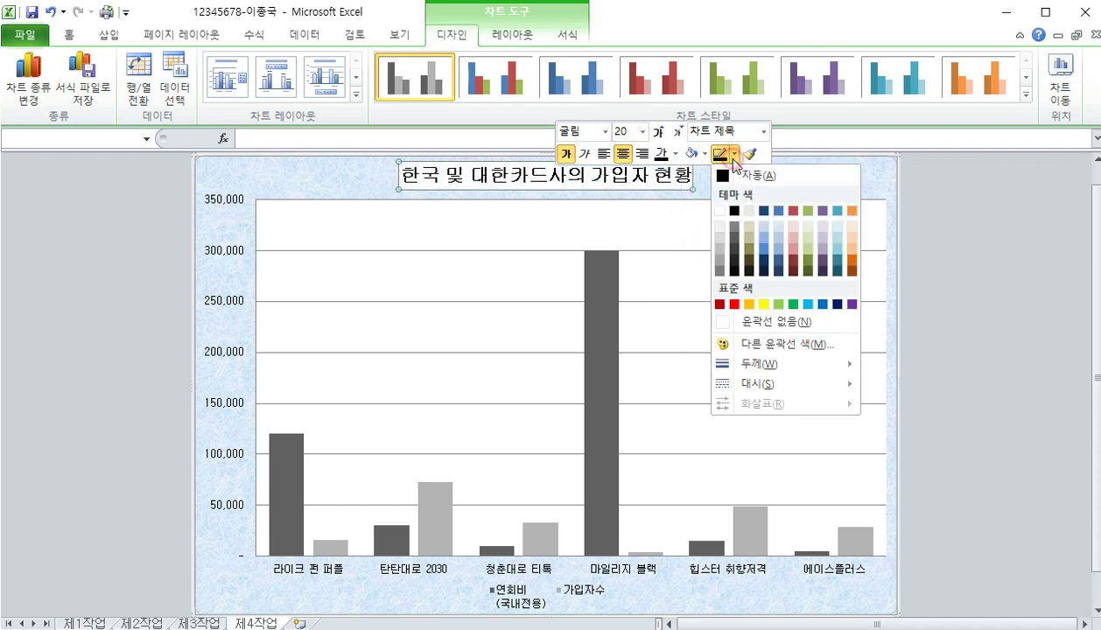
pyautogui.click(734, 212)
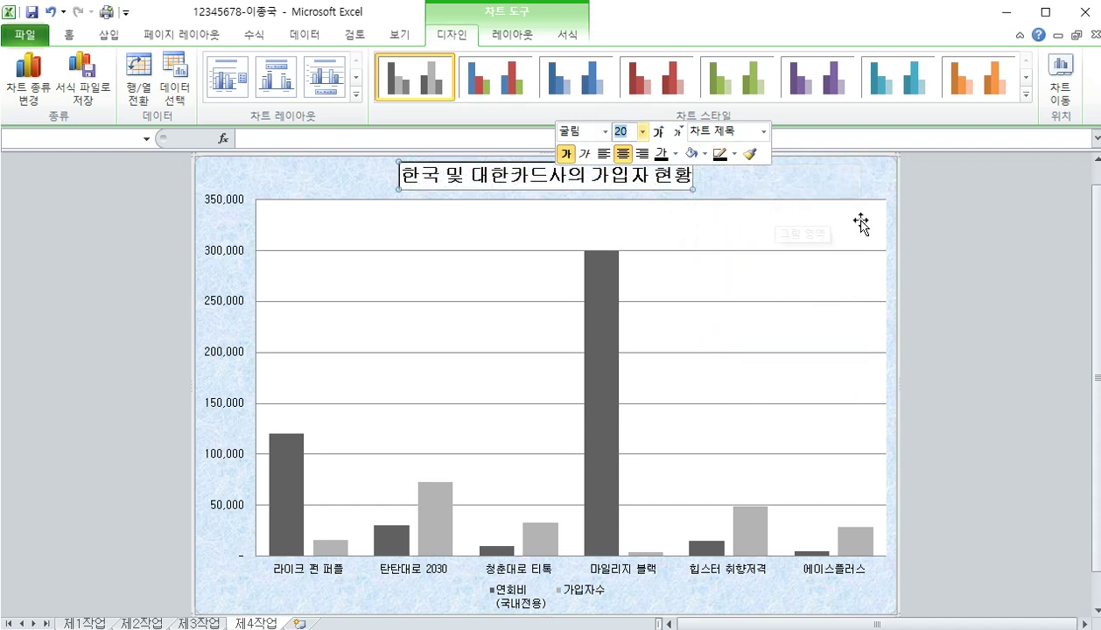
pyautogui.click(970, 246)
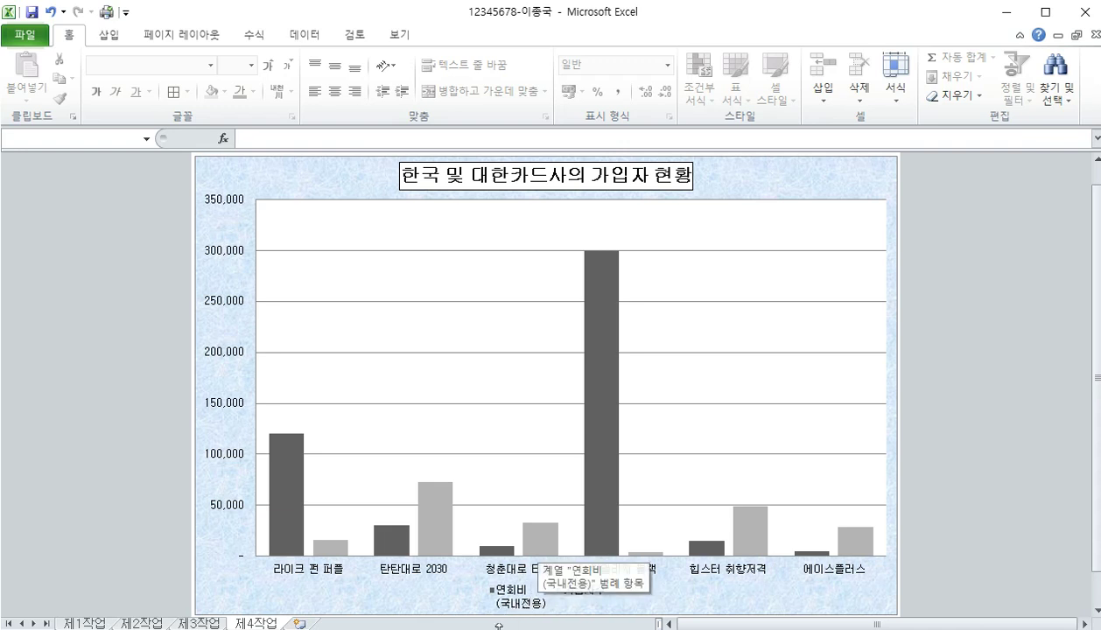
# Change the chart type of the 연회비(국내전용) series to a line with markers
pyautogui.click(513, 603)
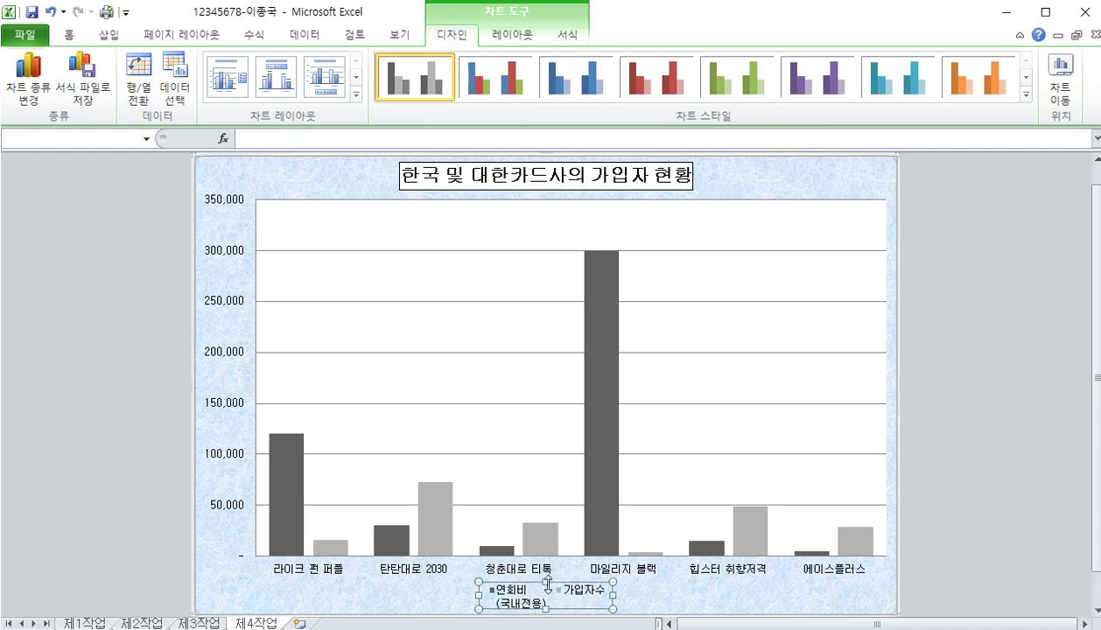
pyautogui.click(518, 602)
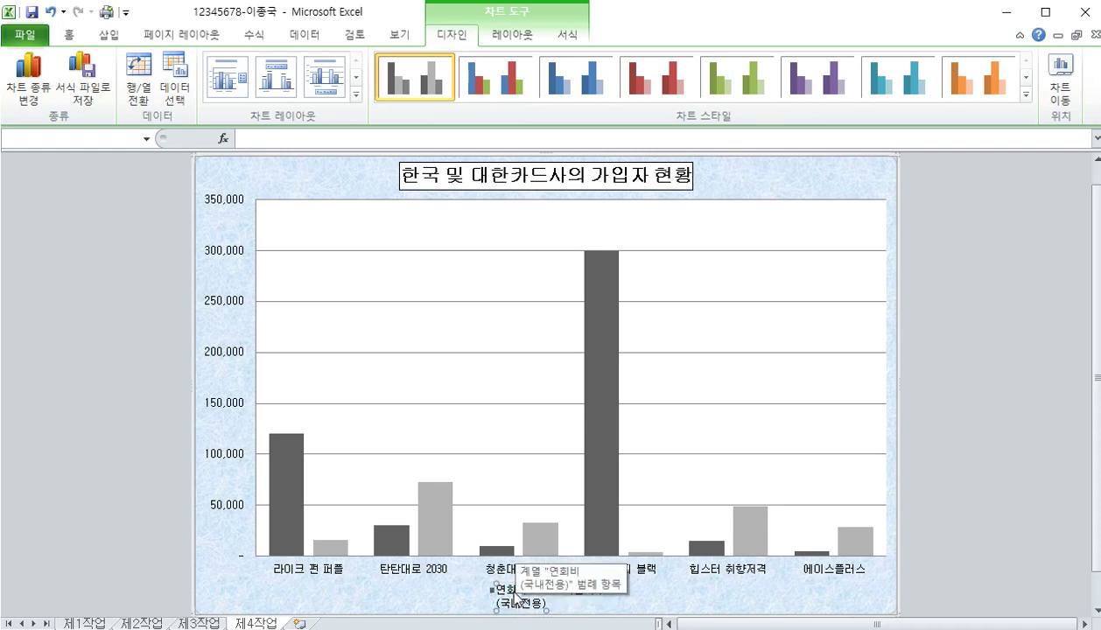
pyautogui.rightClick(515, 592)
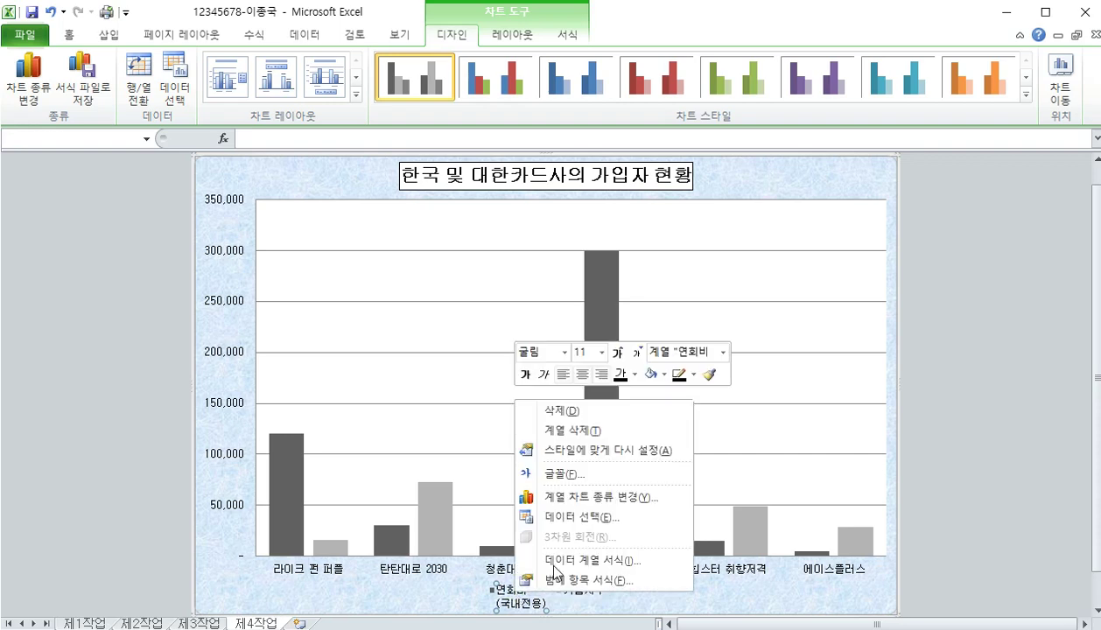
pyautogui.click(604, 497)
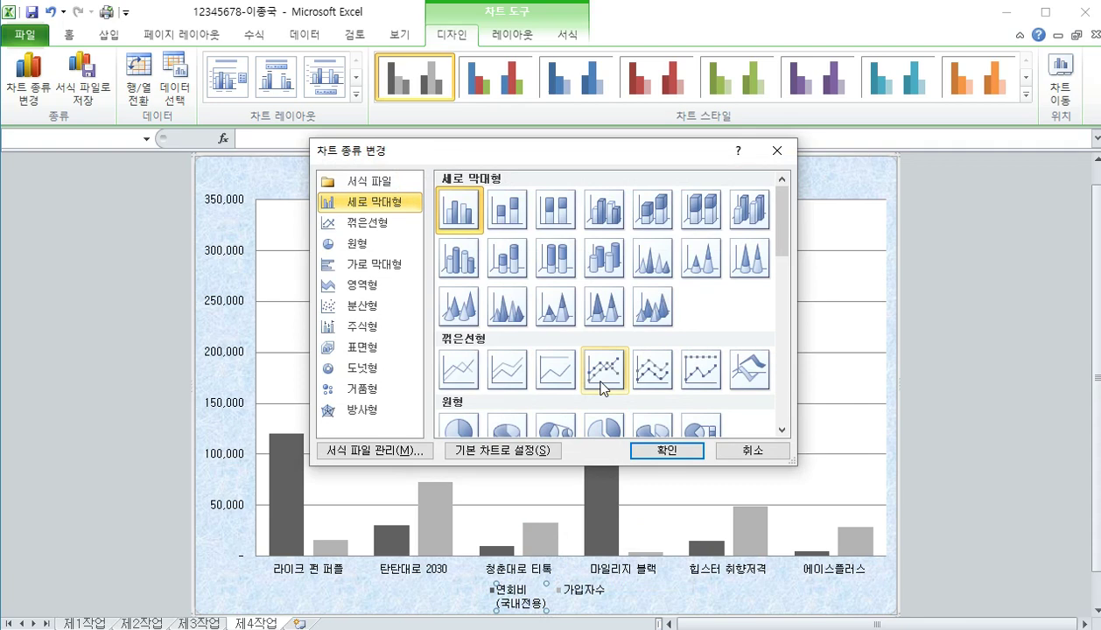
pyautogui.click(603, 371)
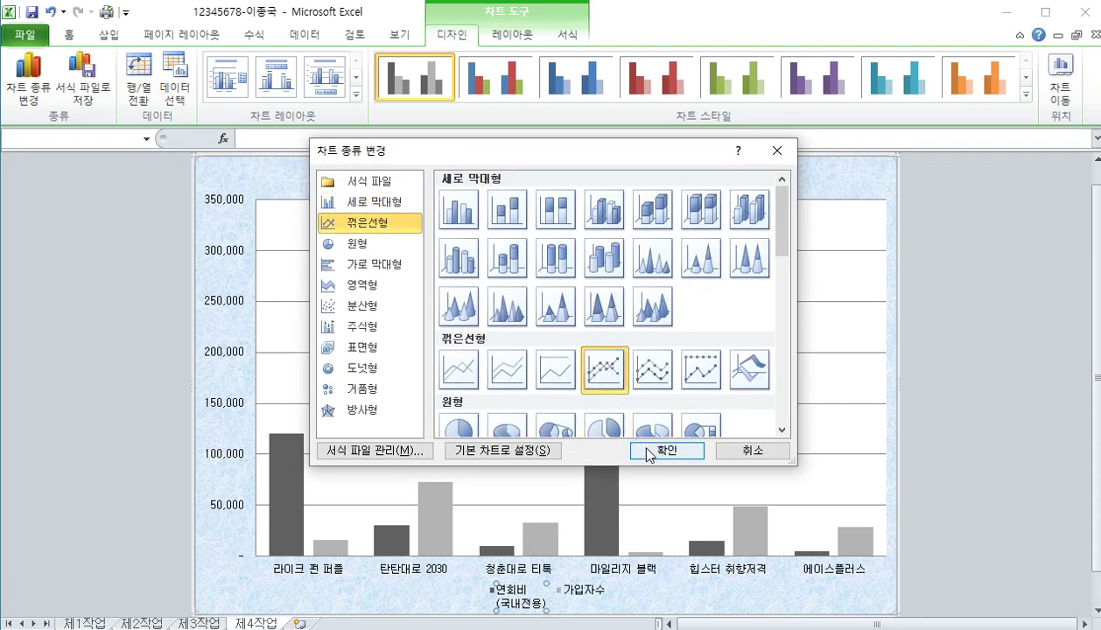
pyautogui.click(652, 452)
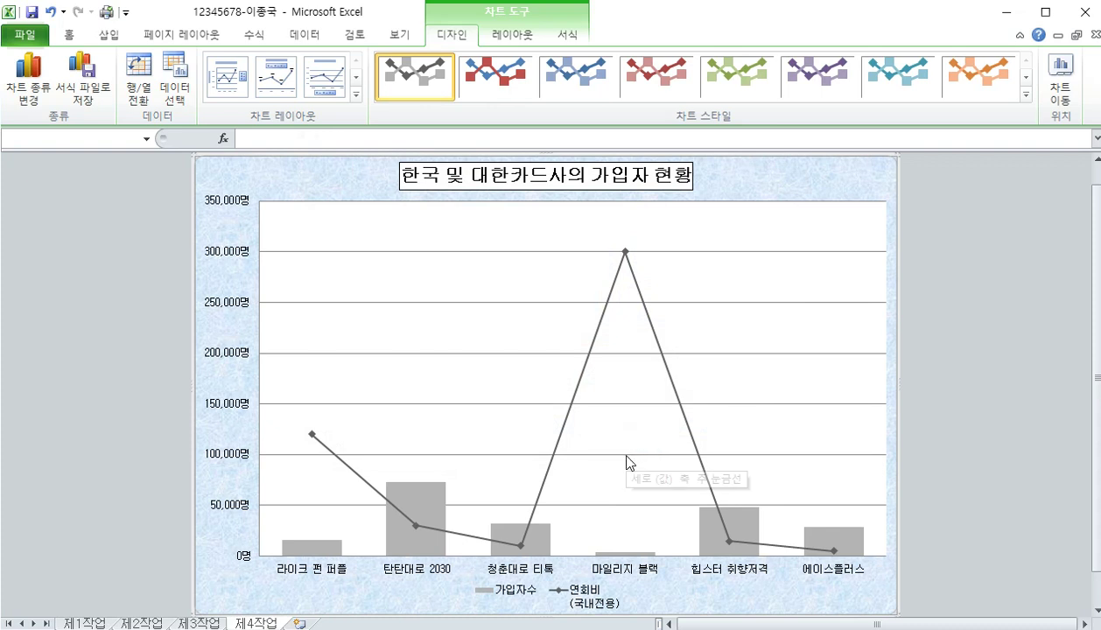
# Plot the 연회비(국내전용) line series on the secondary axis
pyautogui.click(592, 599)
pyautogui.click(592, 600)
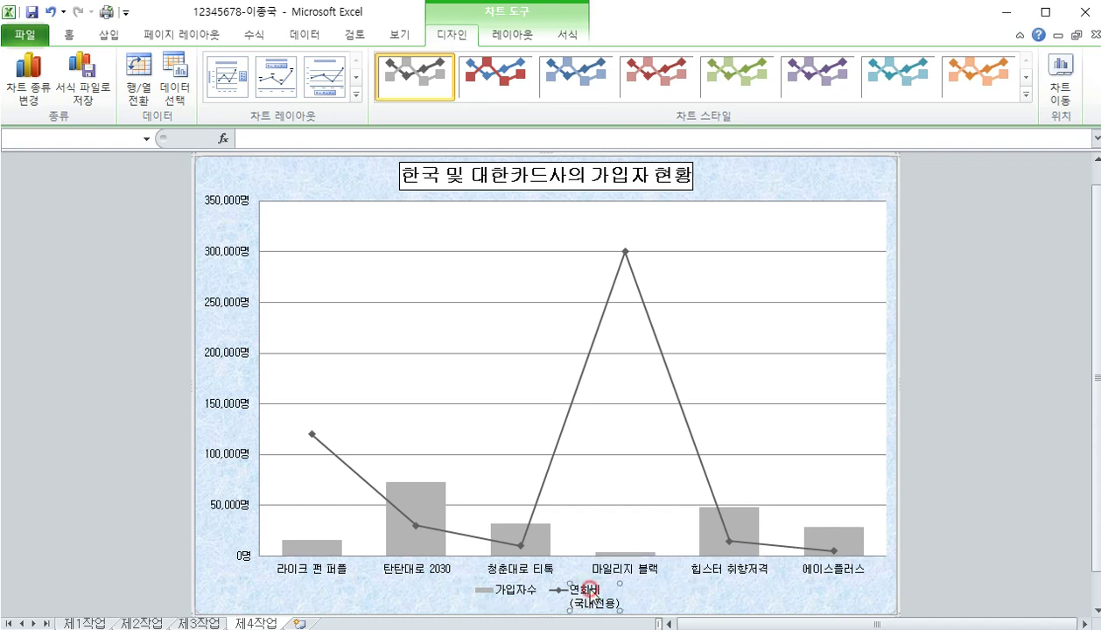
pyautogui.rightClick(592, 599)
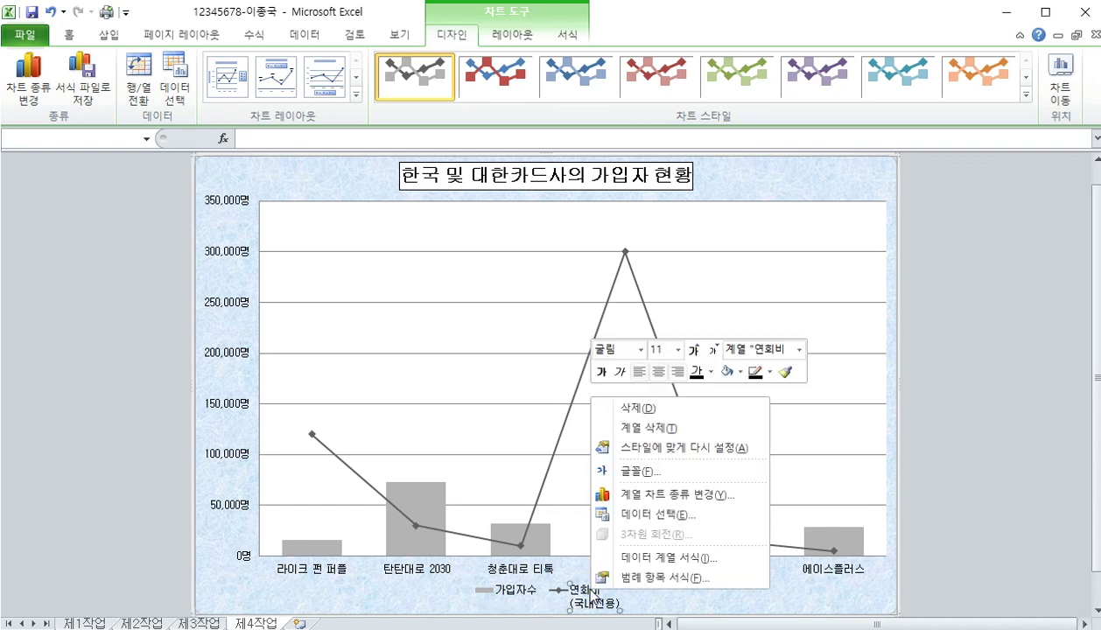
pyautogui.click(643, 558)
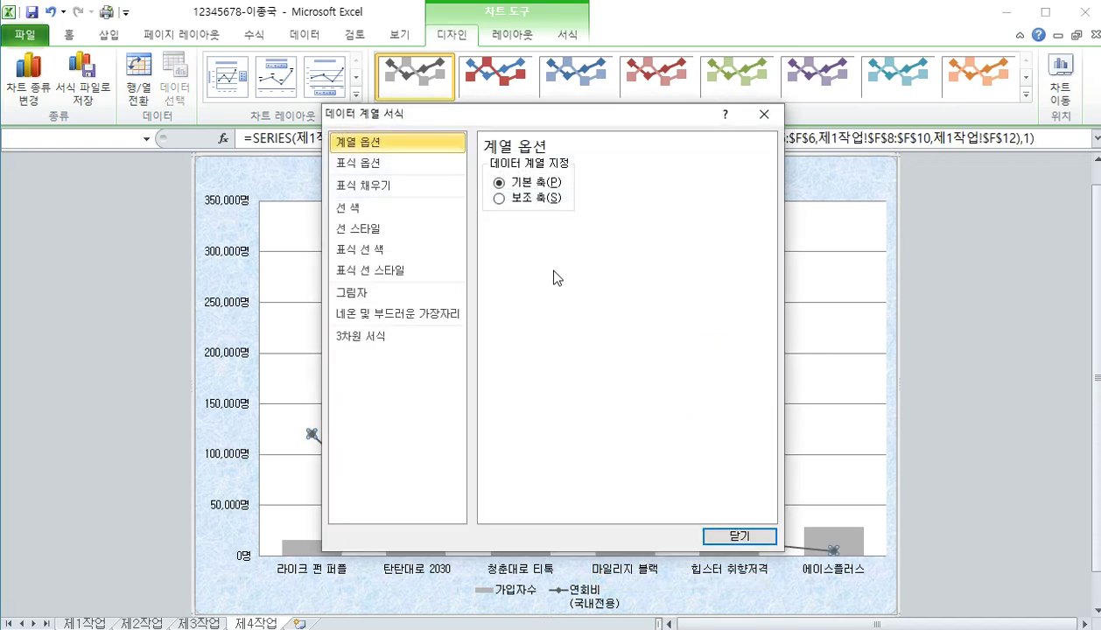
pyautogui.click(525, 201)
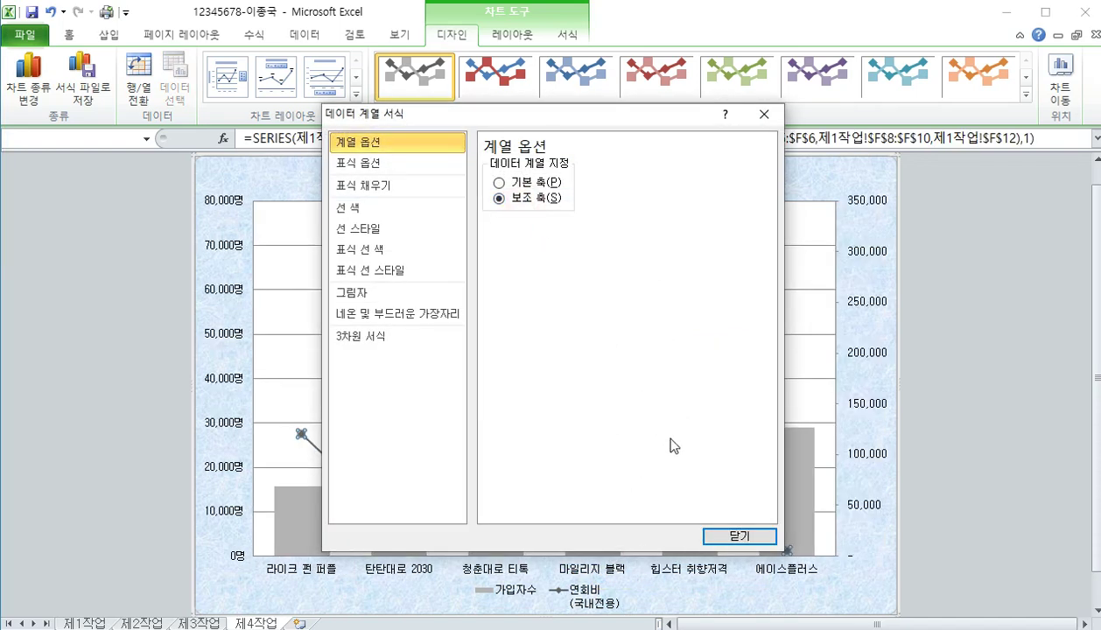
pyautogui.click(738, 537)
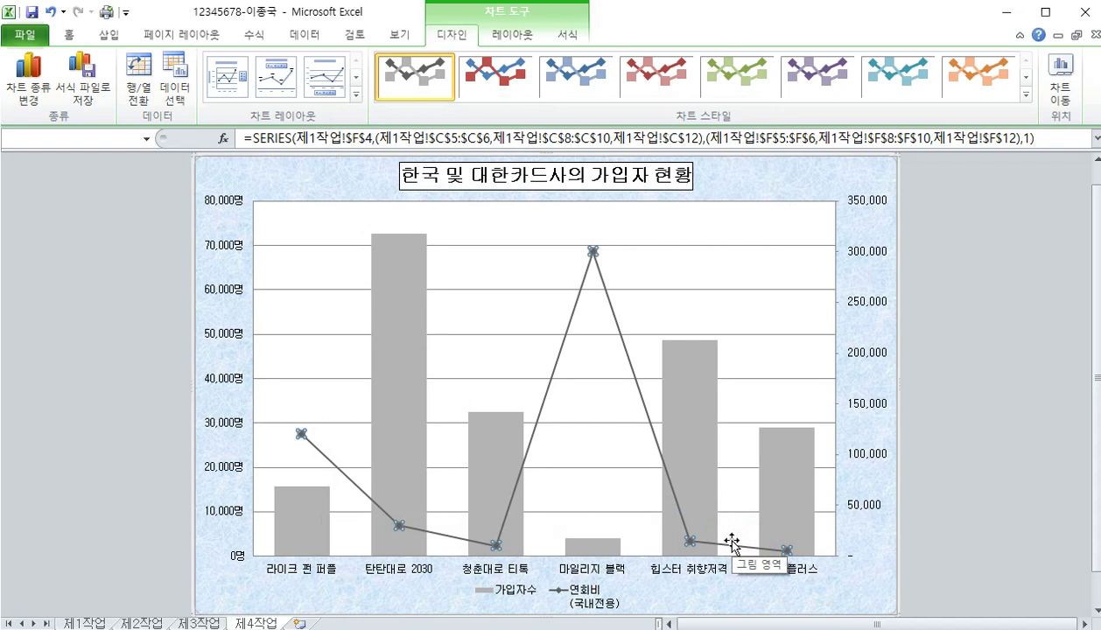
pyautogui.click(939, 359)
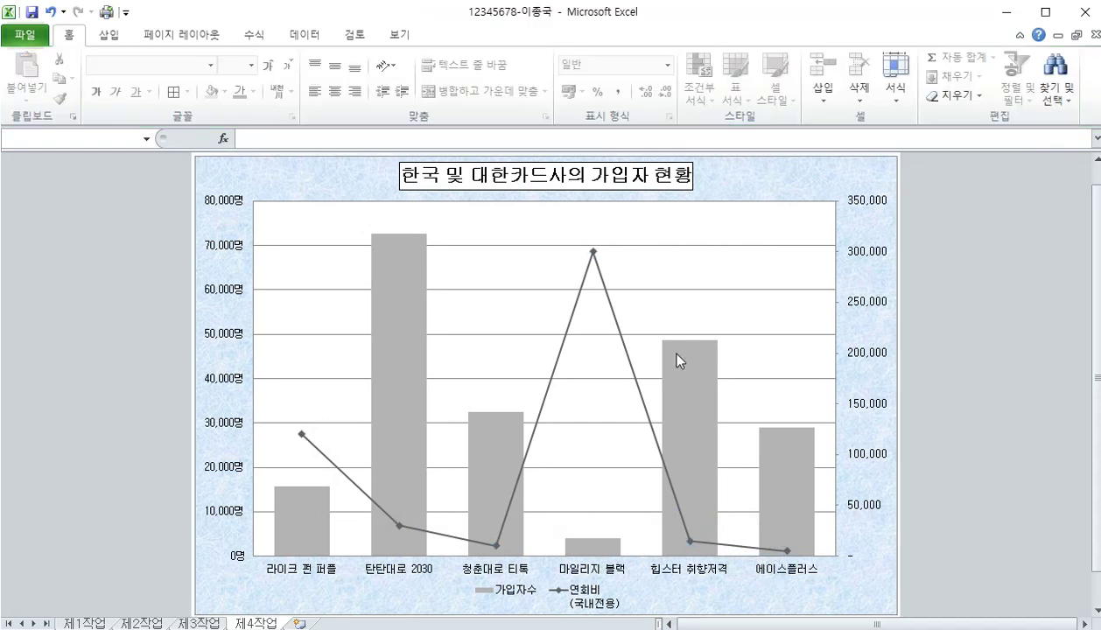
# Set the markers of the 연회비(국내전용) line to the built-in diamond shape at size 10
pyautogui.click(593, 254)
pyautogui.rightClick(593, 253)
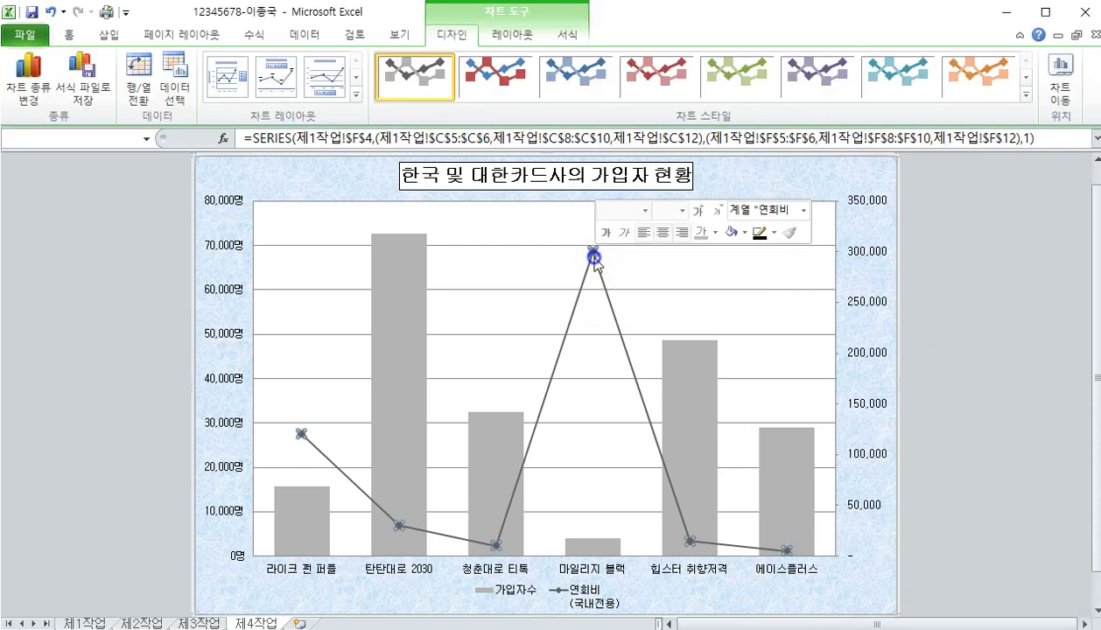
pyautogui.click(662, 413)
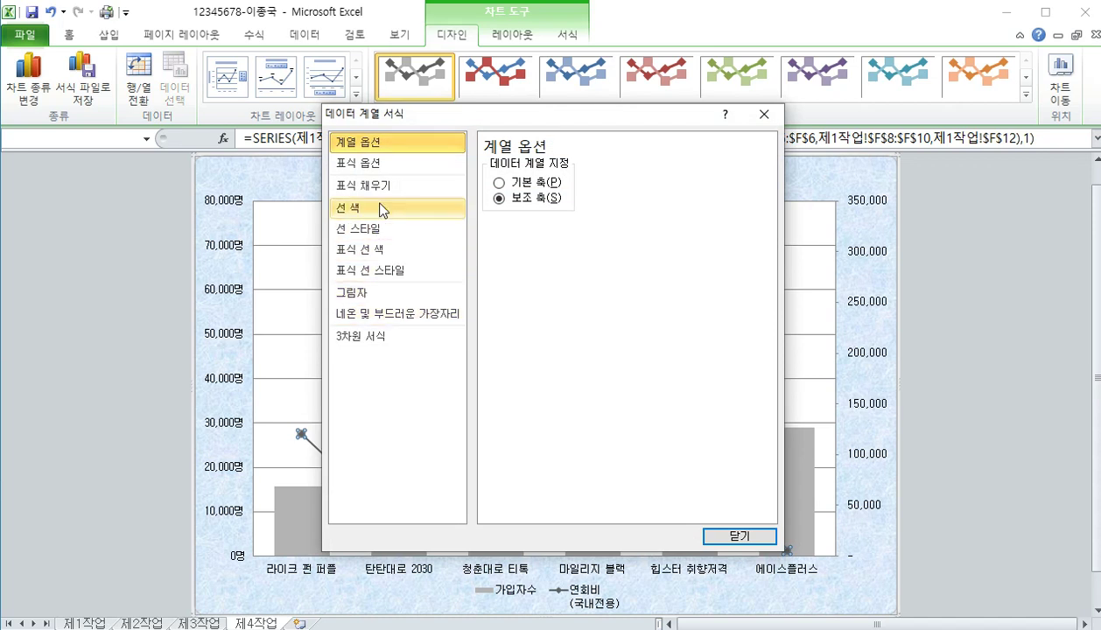
pyautogui.click(380, 166)
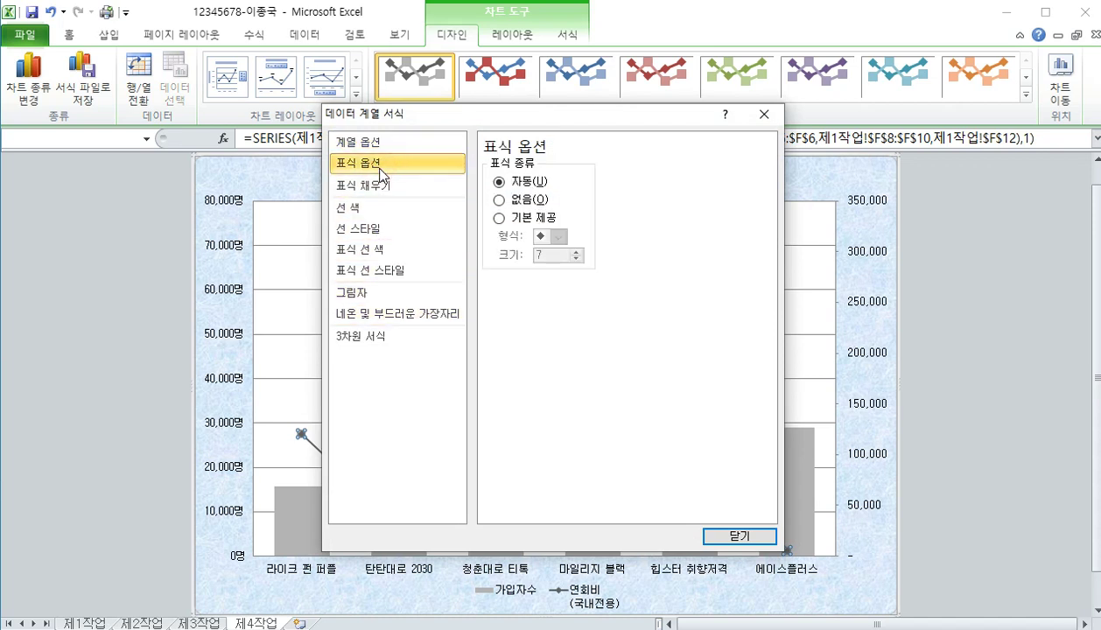
pyautogui.click(499, 219)
pyautogui.click(558, 237)
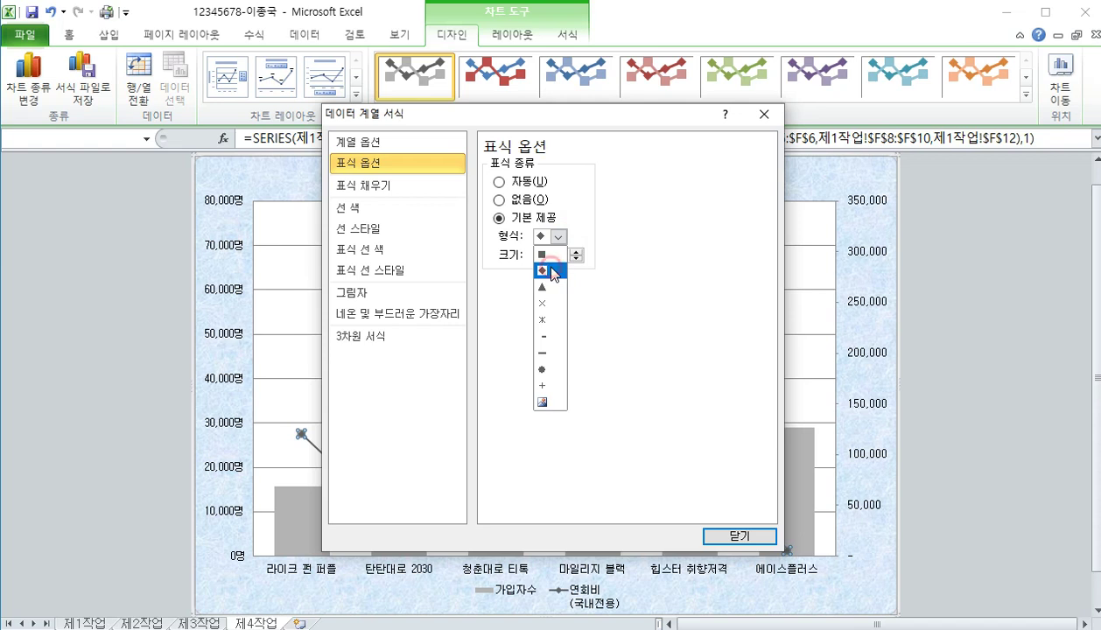
pyautogui.click(543, 270)
pyautogui.click(575, 252)
pyautogui.click(575, 252)
pyautogui.click(575, 252)
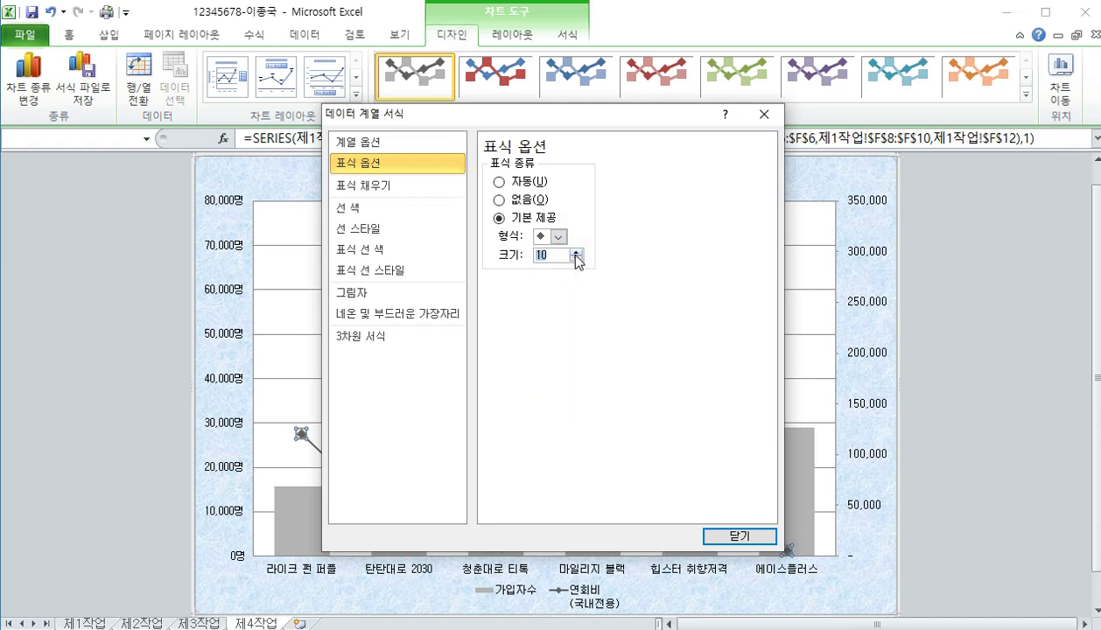
pyautogui.click(629, 404)
pyautogui.click(736, 536)
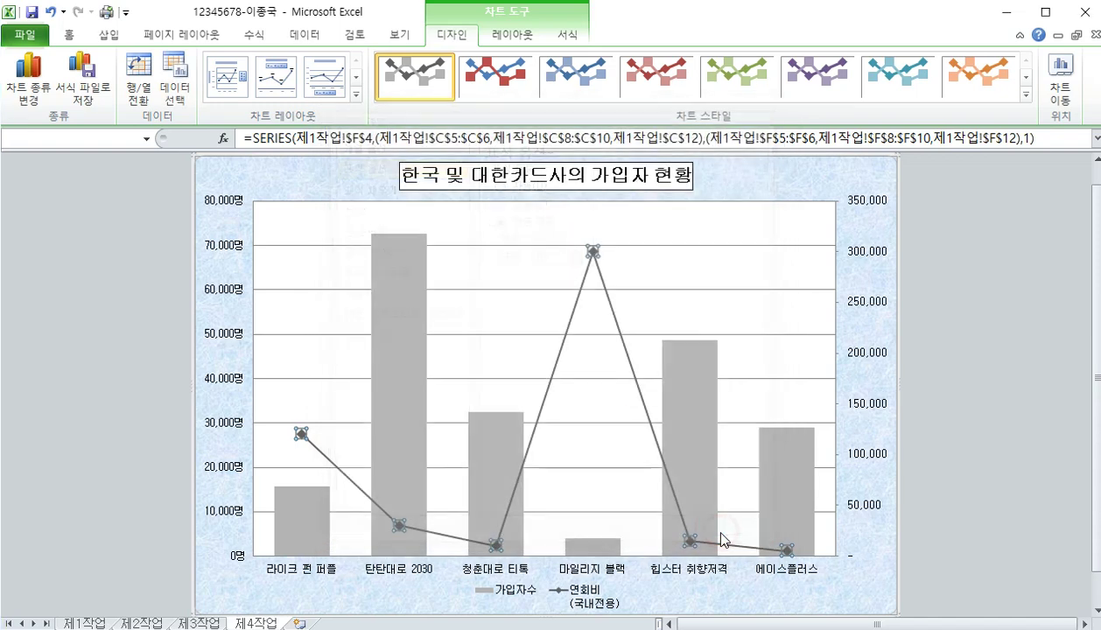
pyautogui.click(973, 417)
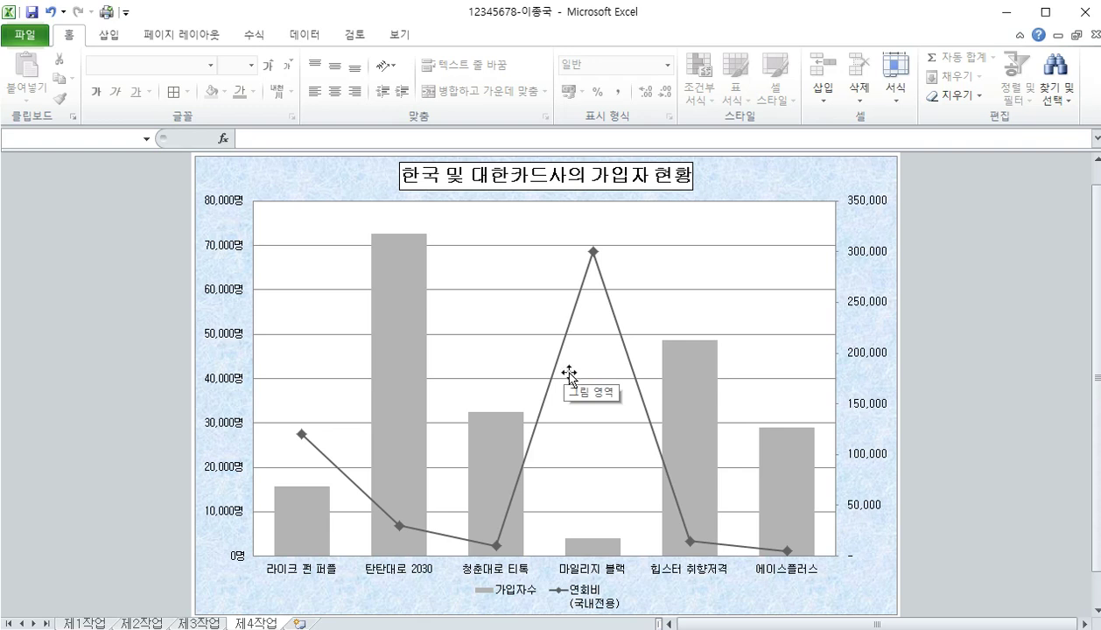
pyautogui.moveTo(792, 472)
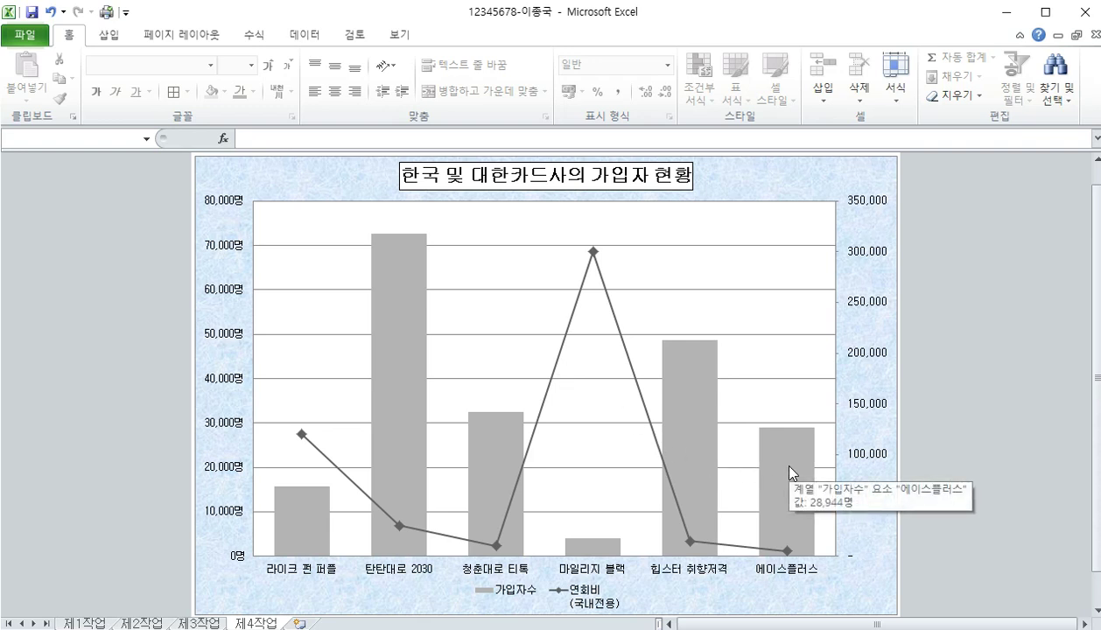
# Add a data label to only the 에이스플러스 column of the 가입자수 series
pyautogui.click(790, 471)
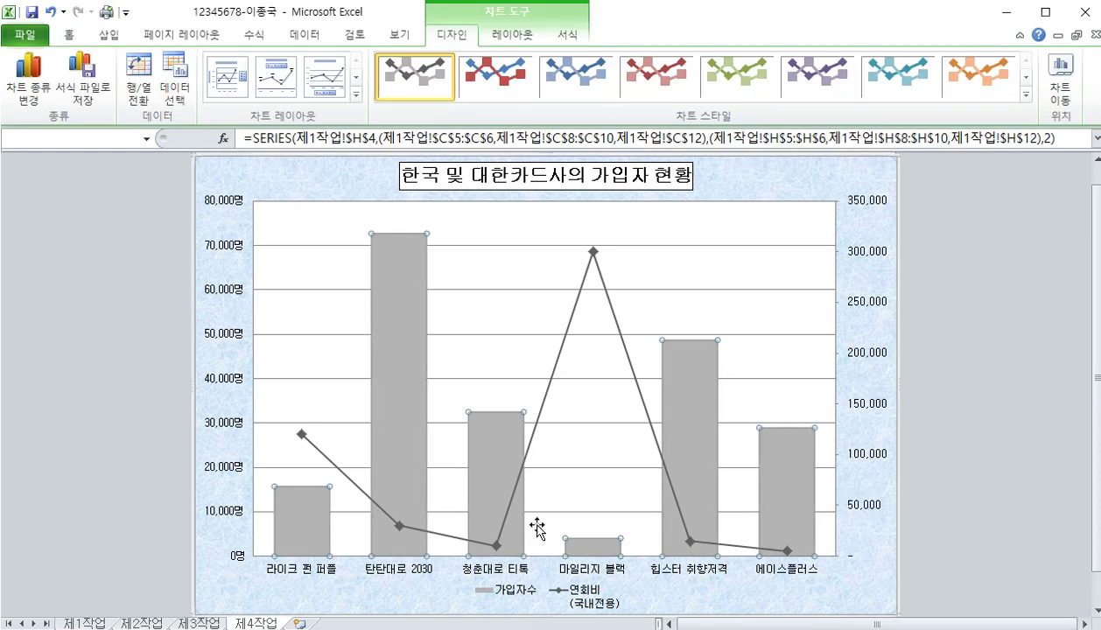
pyautogui.click(780, 465)
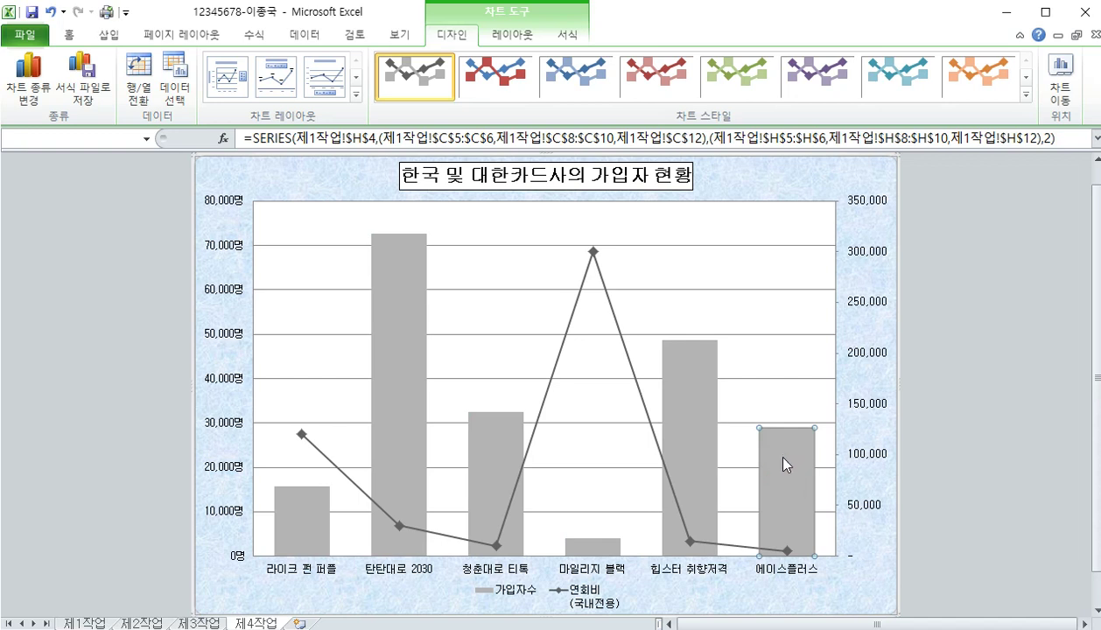
pyautogui.rightClick(783, 458)
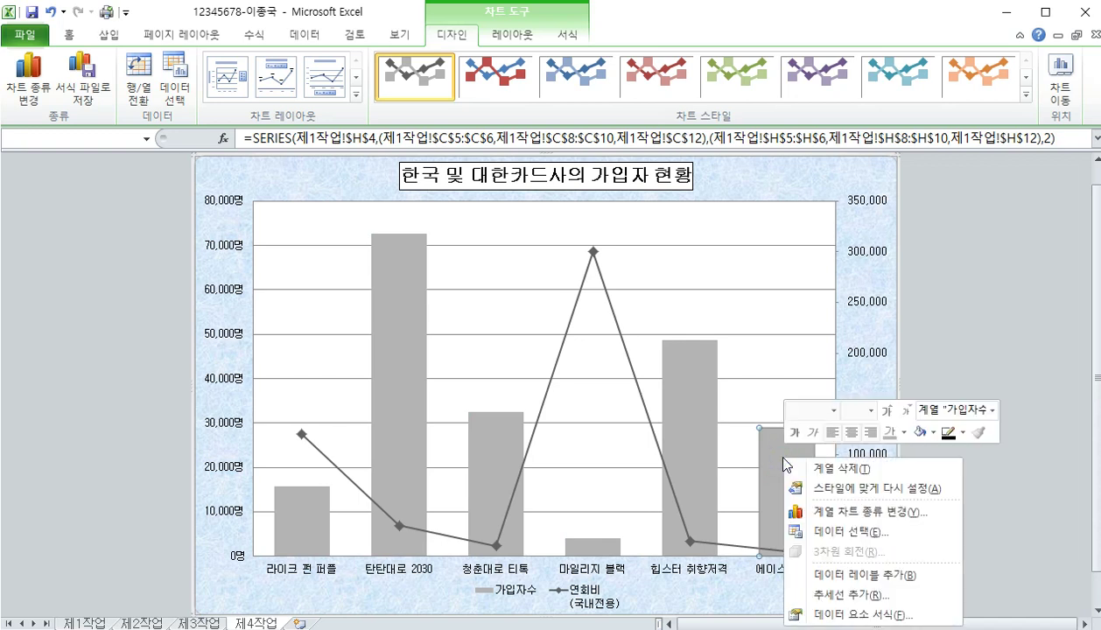
pyautogui.click(829, 574)
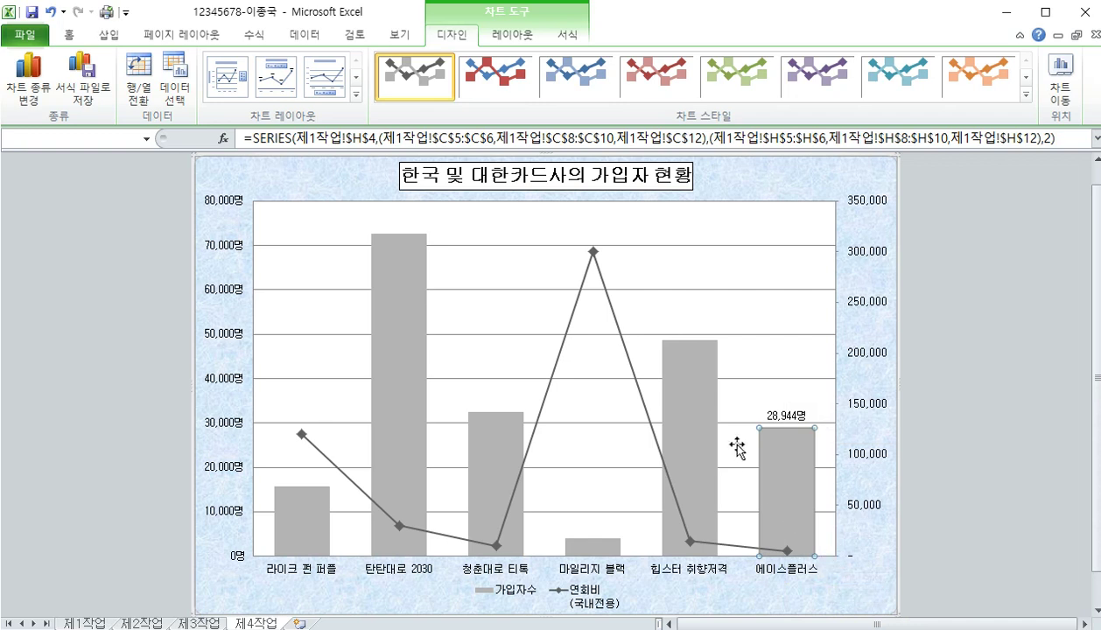
# Change the dash type of the chart's major horizontal gridlines to a dashed line
pyautogui.click(705, 247)
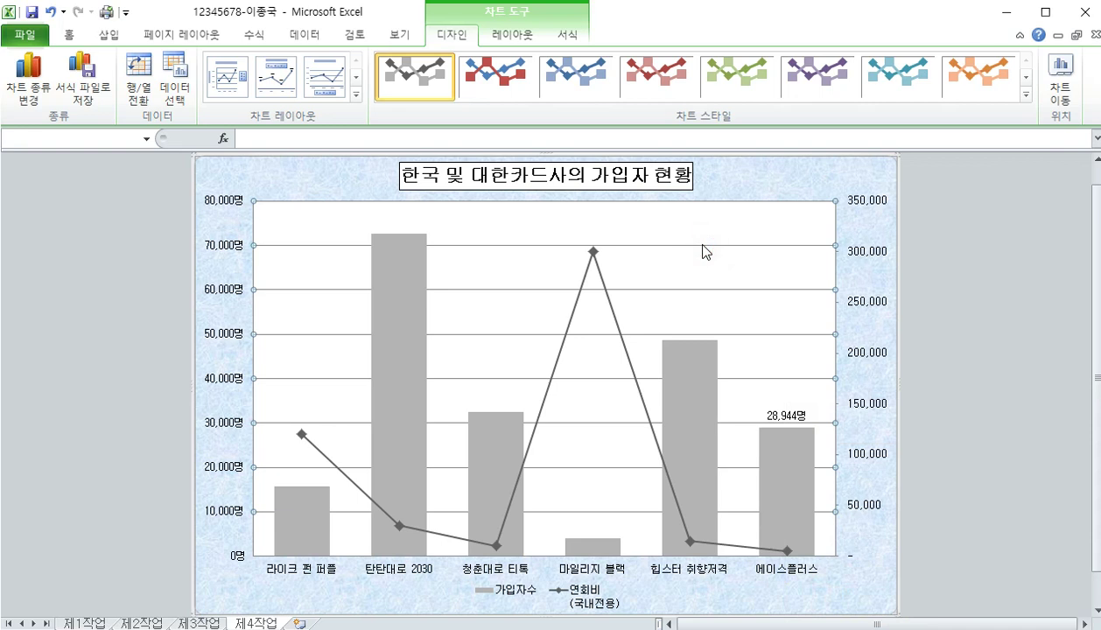
pyautogui.rightClick(705, 251)
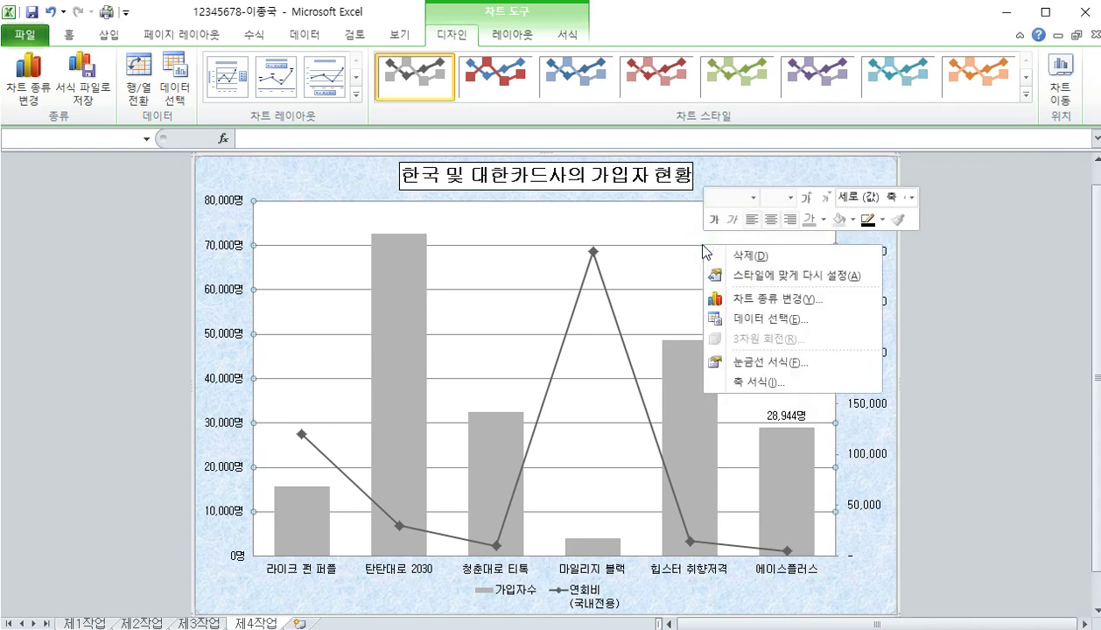
pyautogui.click(753, 364)
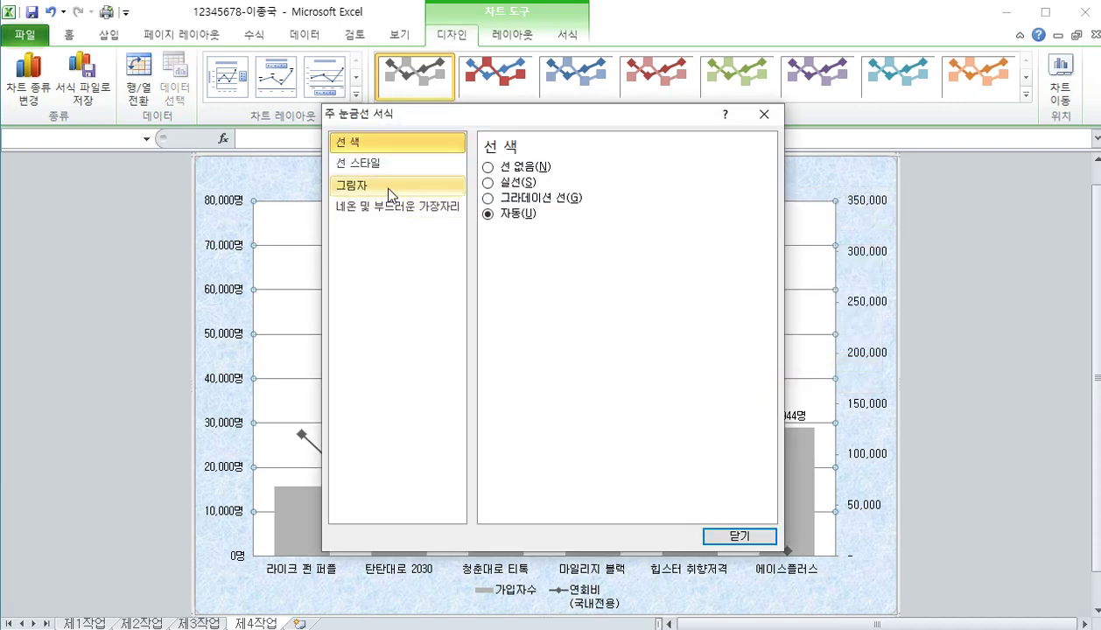
pyautogui.click(379, 169)
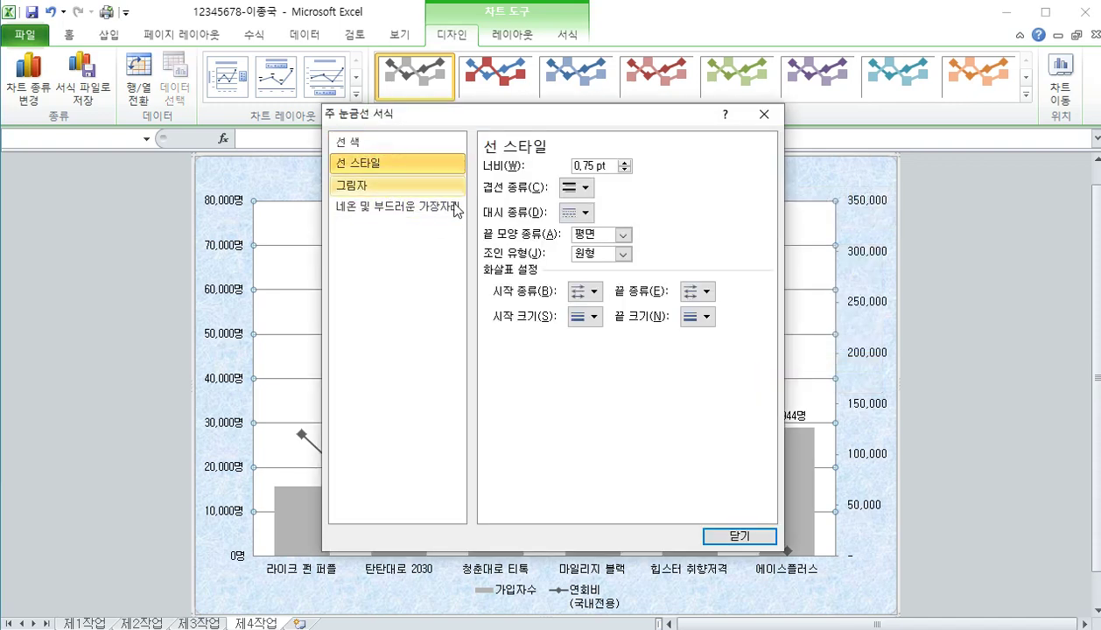
pyautogui.click(585, 214)
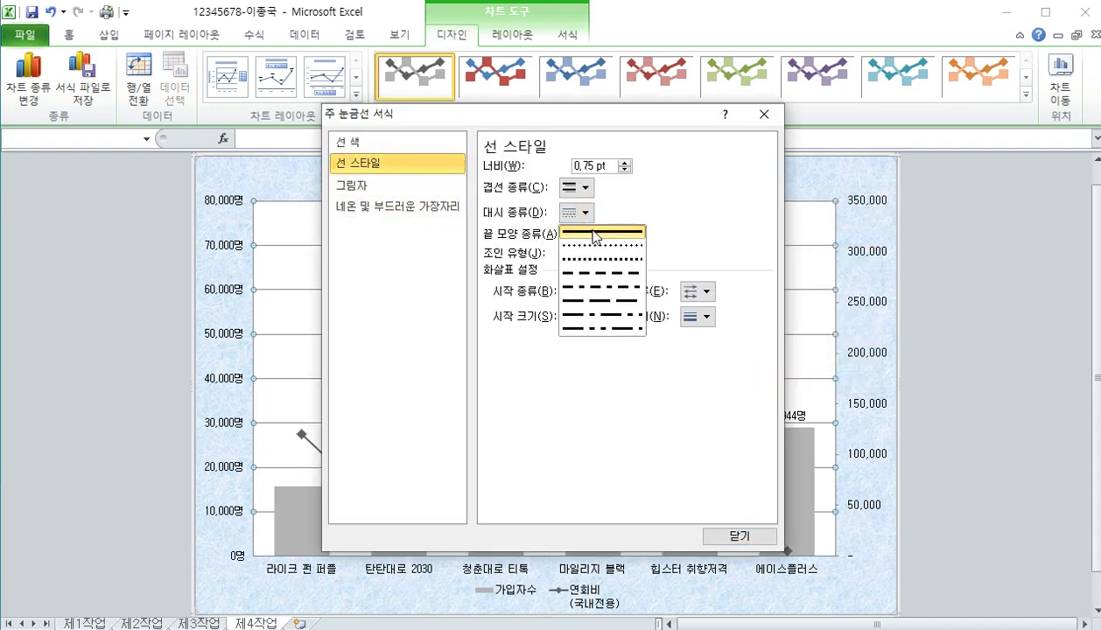
pyautogui.click(587, 273)
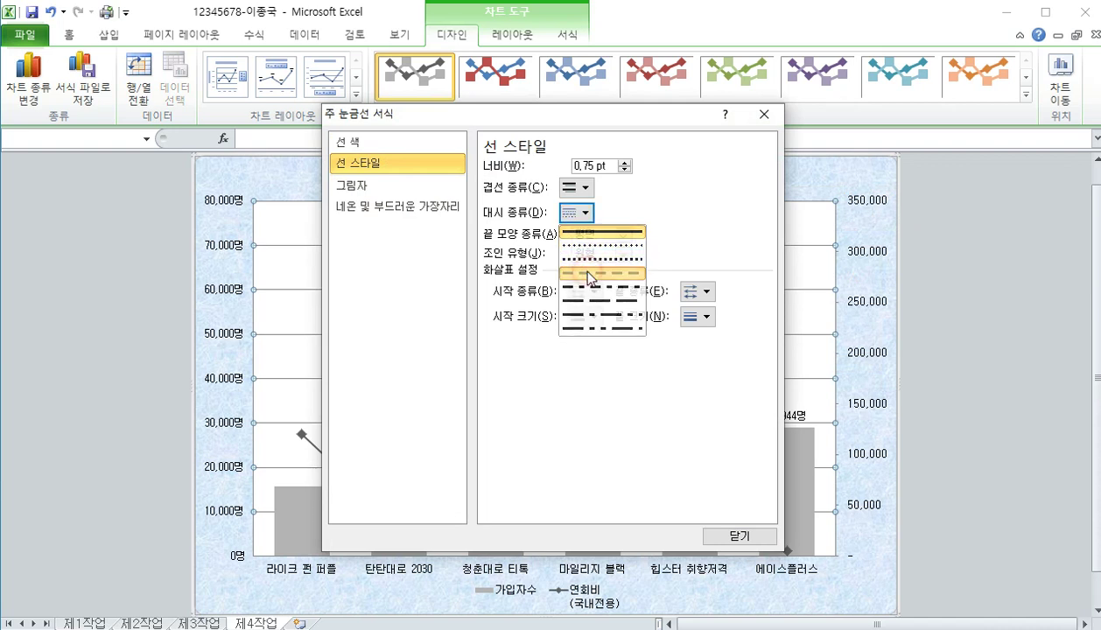
pyautogui.click(733, 531)
# Set the secondary value axis to a fixed maximum of 400000 and a fixed major unit of 100000
pyautogui.moveTo(672, 343)
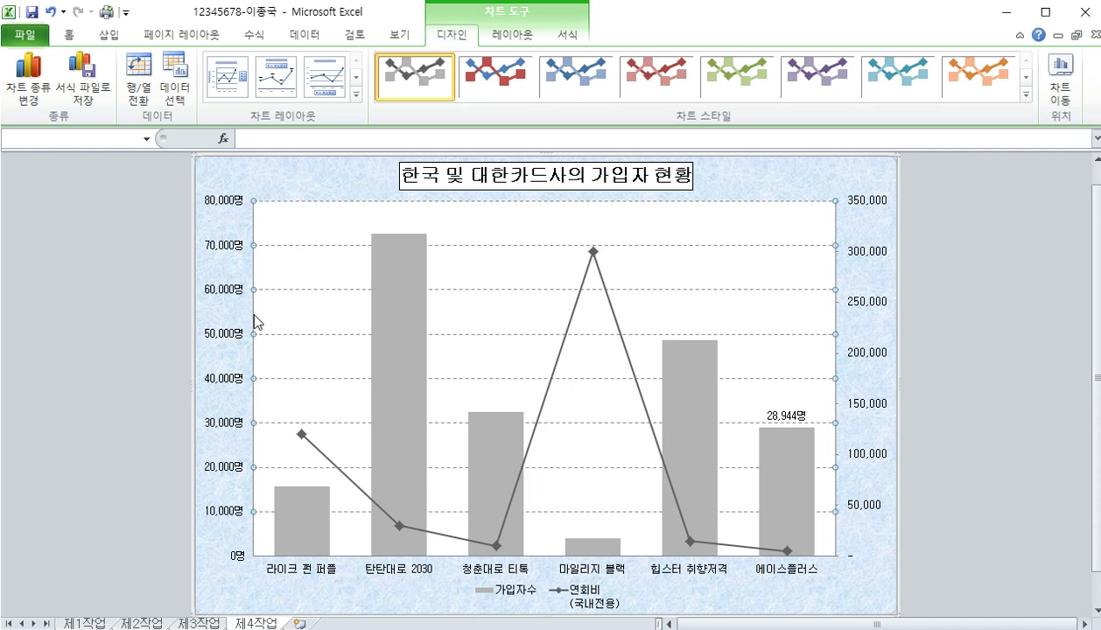
pyautogui.rightClick(861, 362)
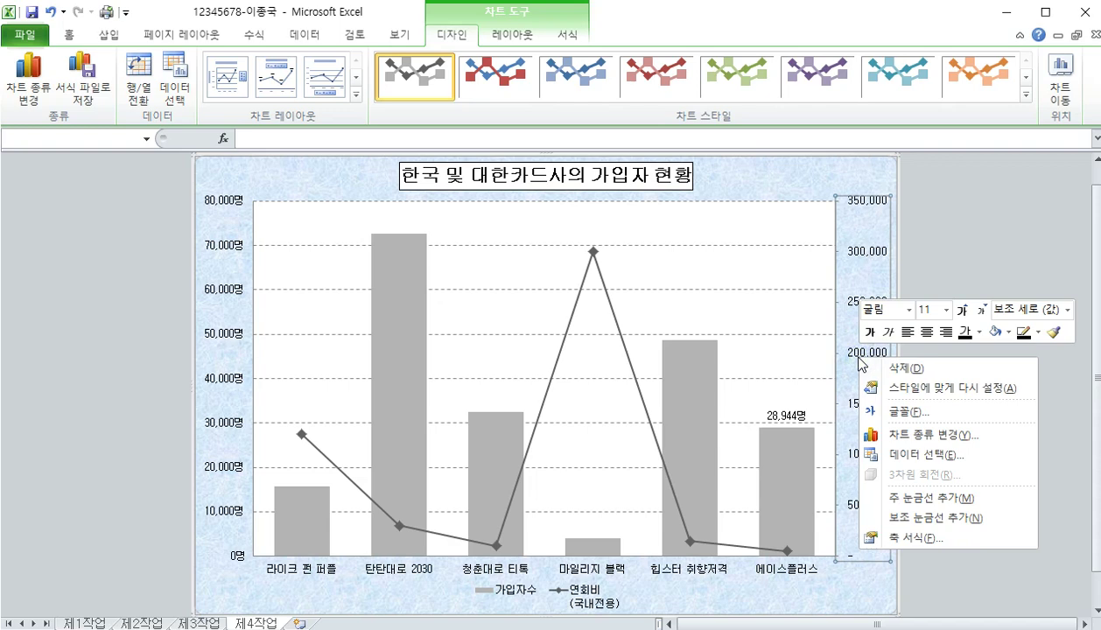
pyautogui.click(901, 538)
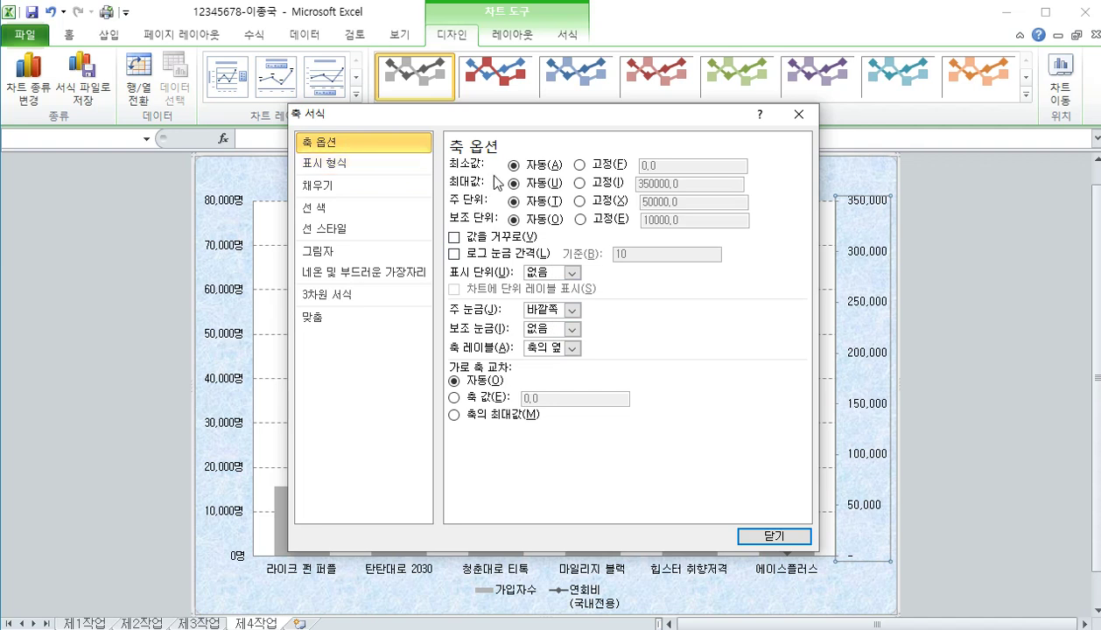
pyautogui.click(579, 184)
pyautogui.moveTo(691, 184); pyautogui.dragTo(630, 189)
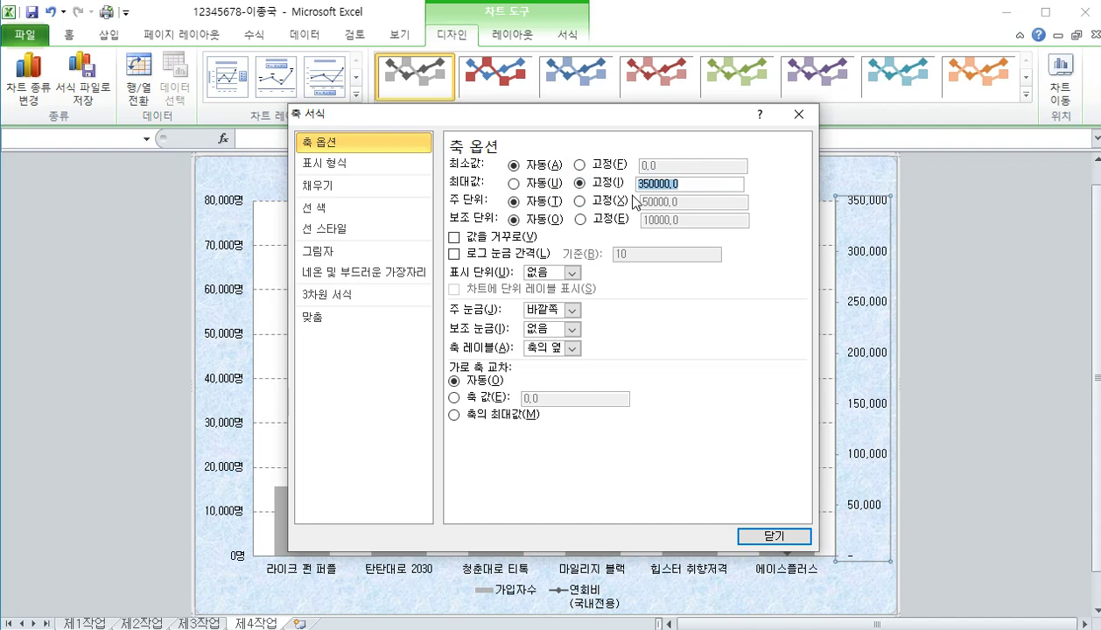
pyautogui.write('400000')
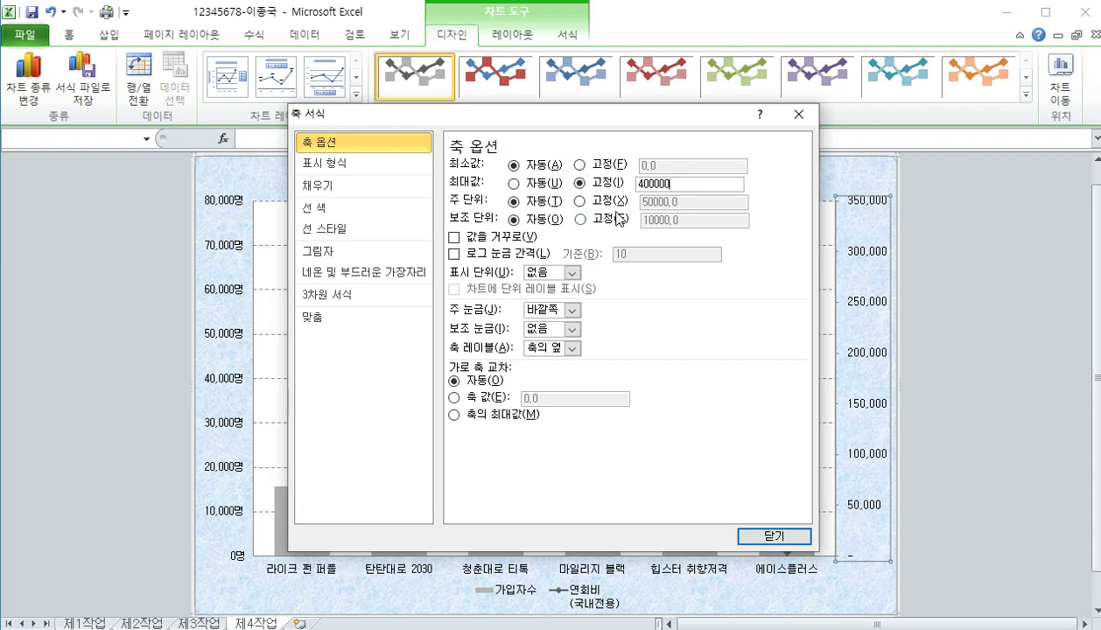
pyautogui.click(579, 201)
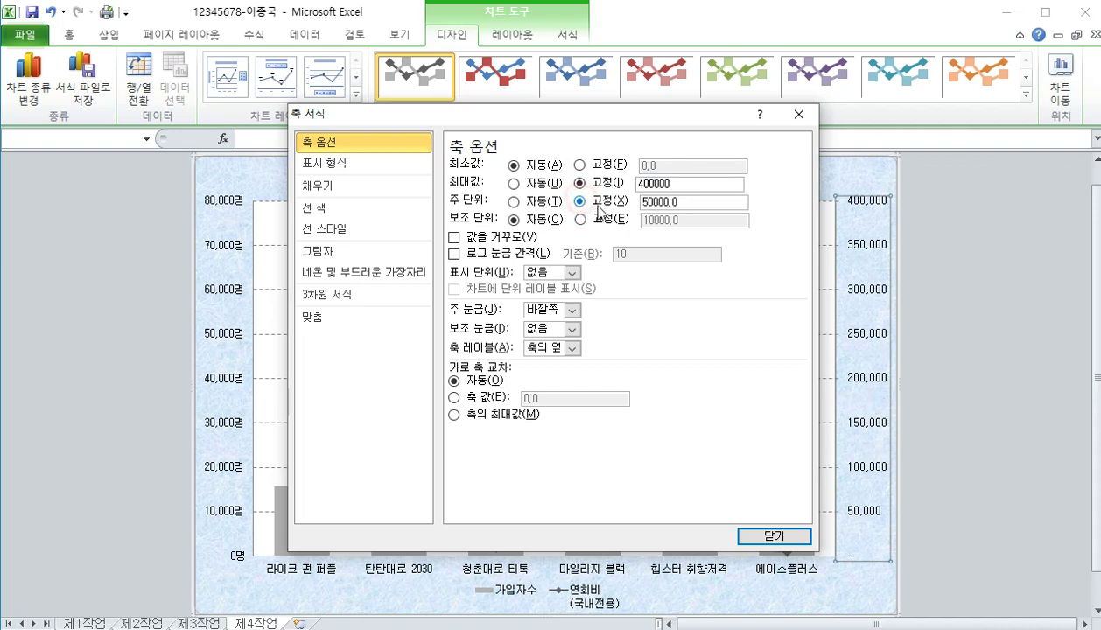
pyautogui.doubleClick(712, 203)
pyautogui.write('100000')
pyautogui.click(770, 535)
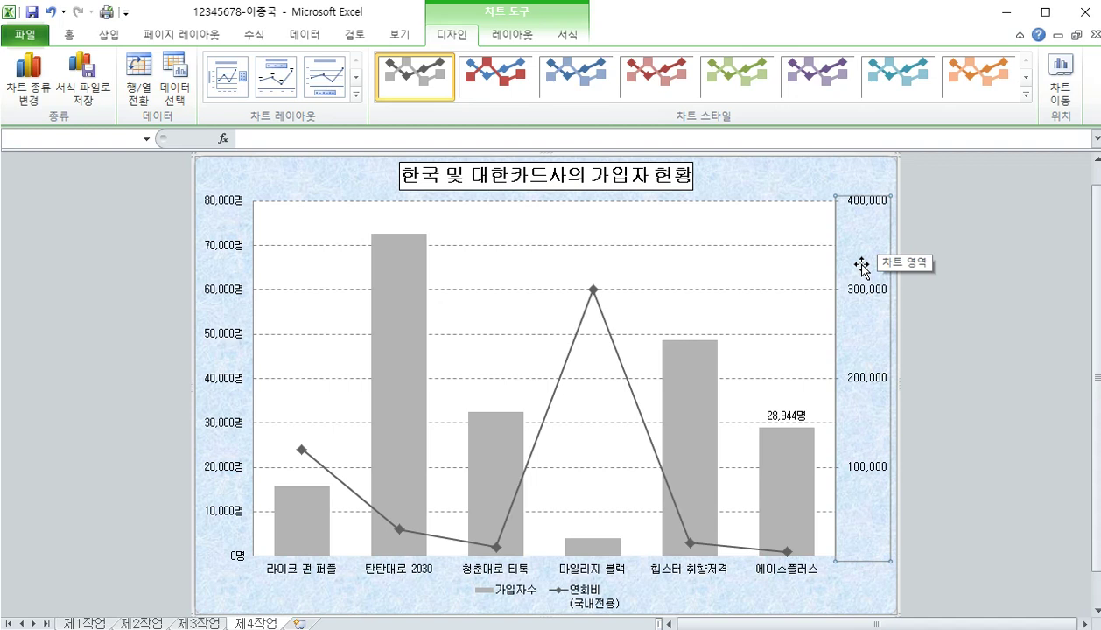
# Edit the annual-fee series in the chart's source data so its legend name is 연회비(국내전용) on a single line
pyautogui.click(584, 606)
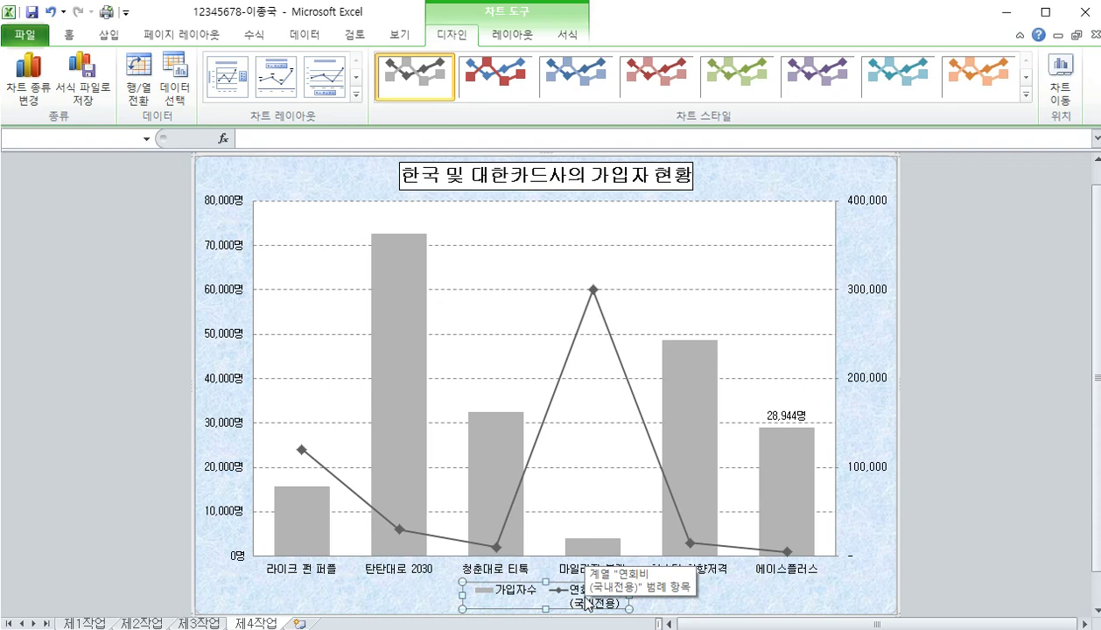
pyautogui.click(636, 604)
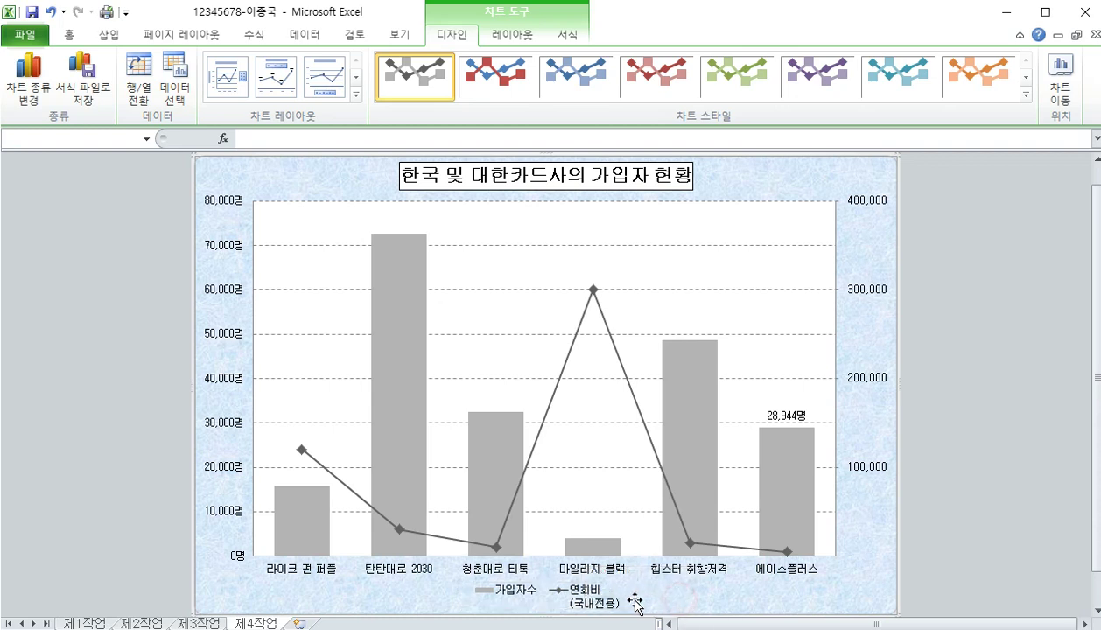
pyautogui.click(574, 583)
pyautogui.click(172, 90)
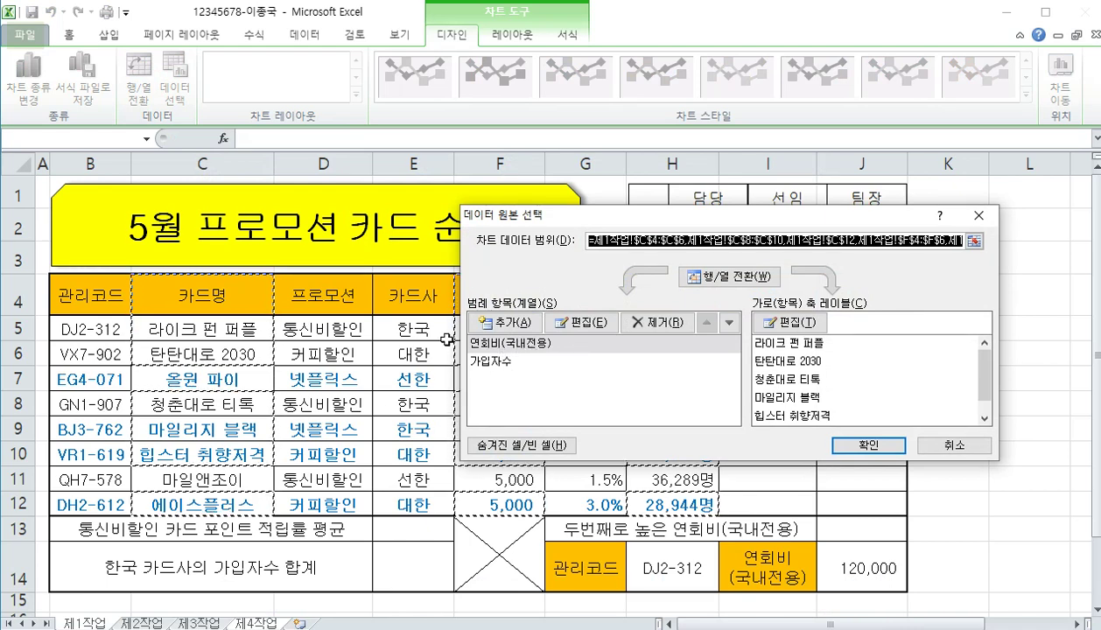
pyautogui.click(596, 324)
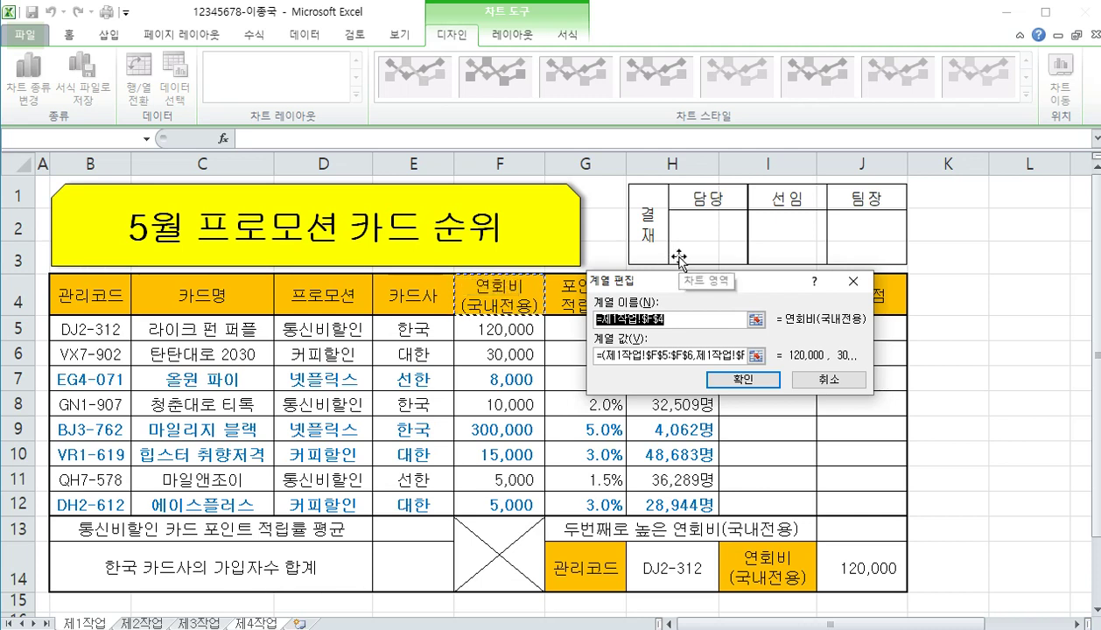
pyautogui.write('엠')
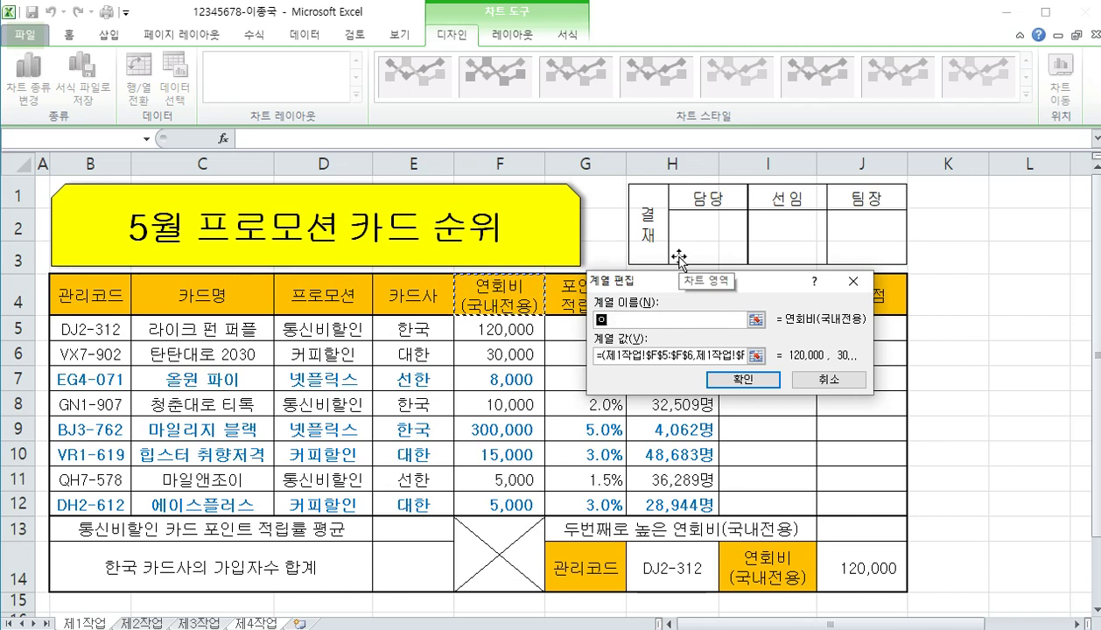
pyautogui.write('회비')
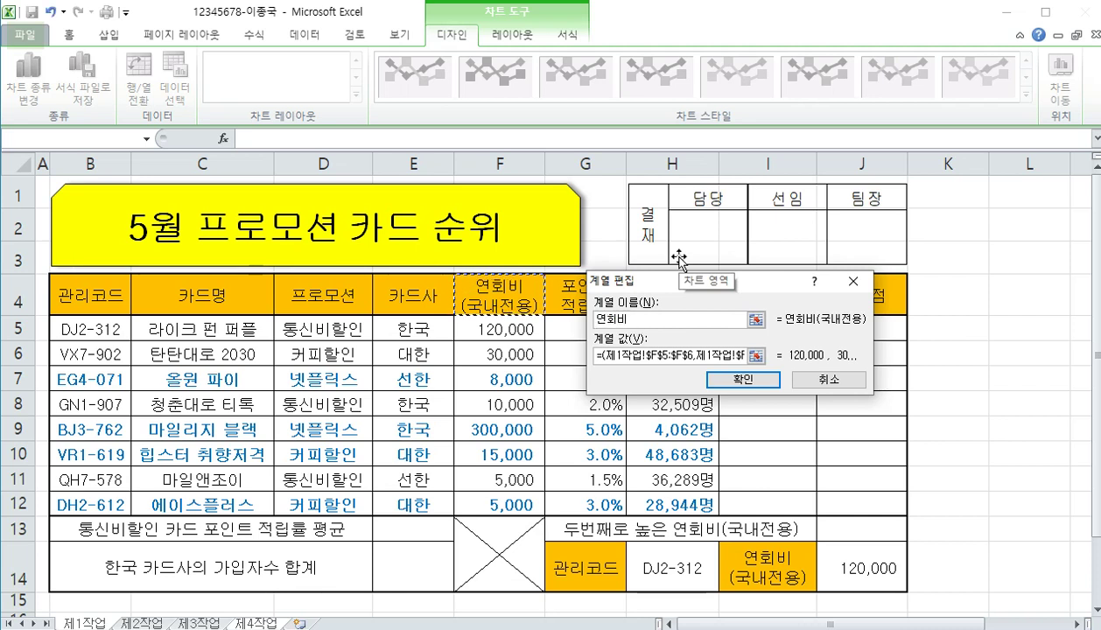
pyautogui.write('(국내전용')
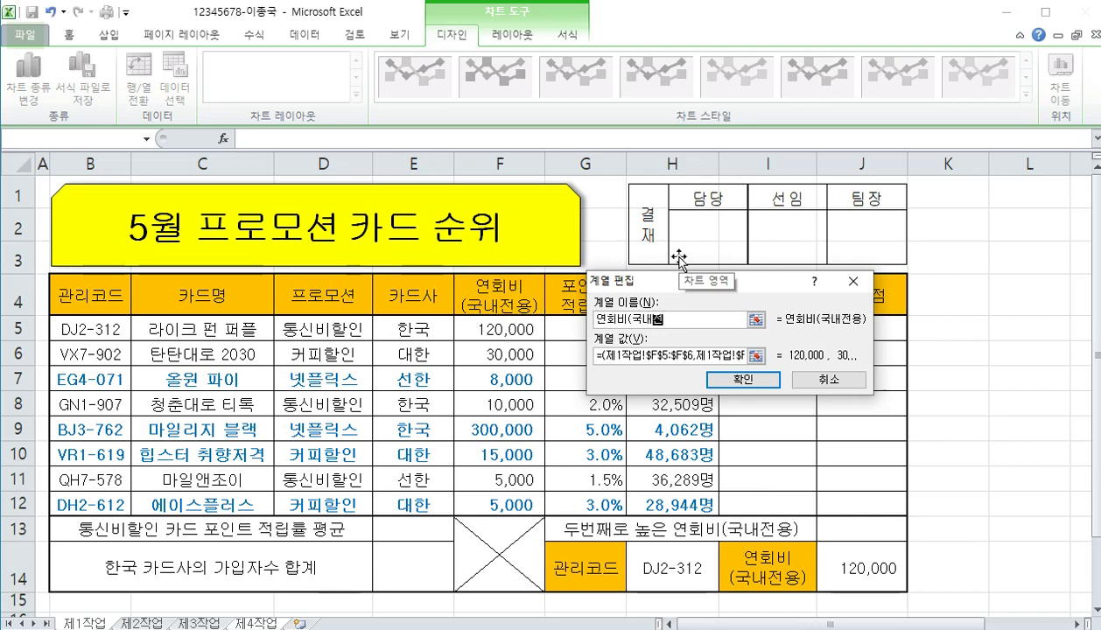
pyautogui.write(')')
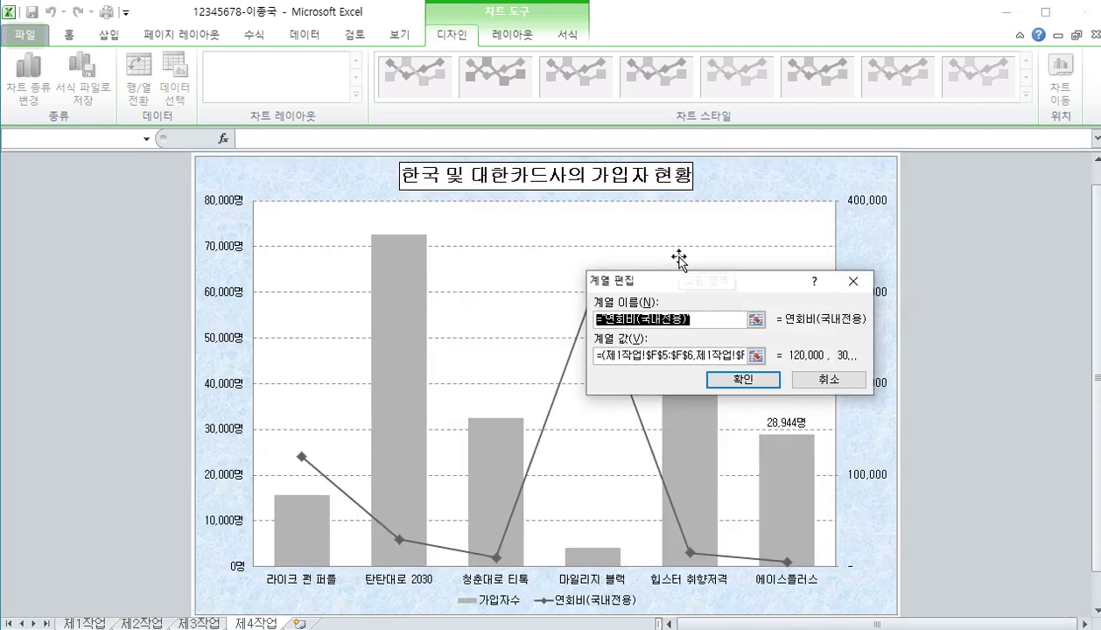
pyautogui.click(740, 380)
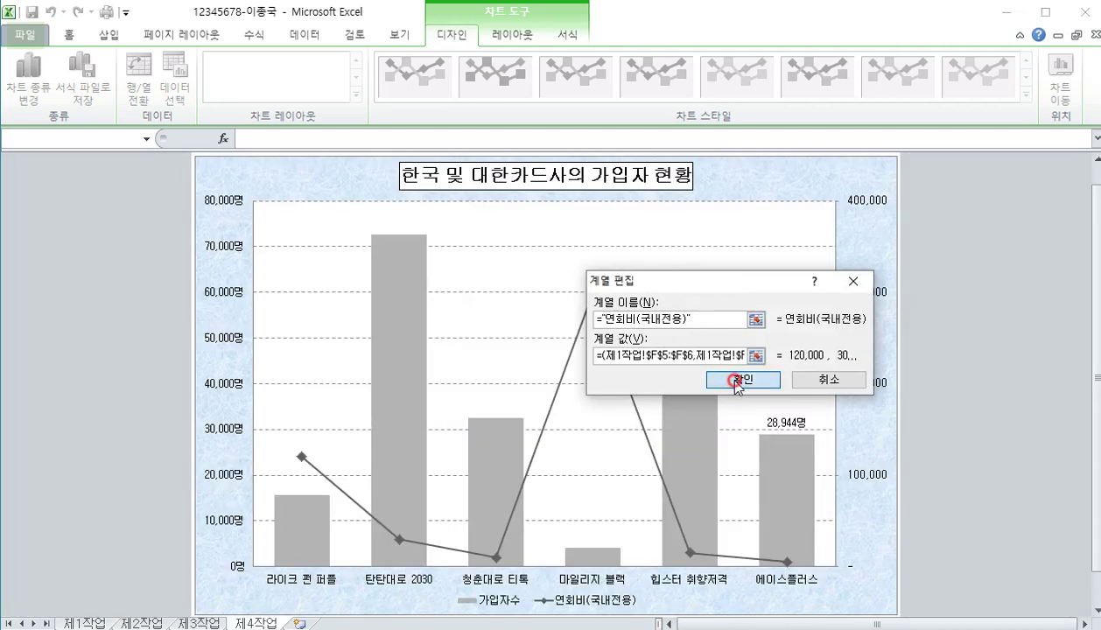
pyautogui.click(862, 447)
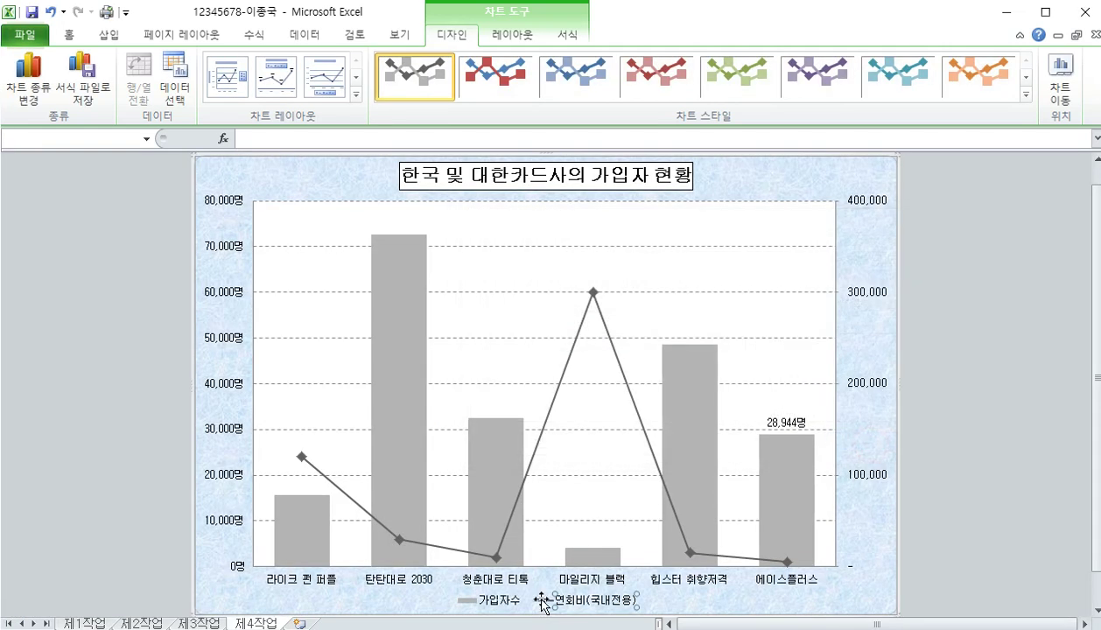
pyautogui.click(990, 554)
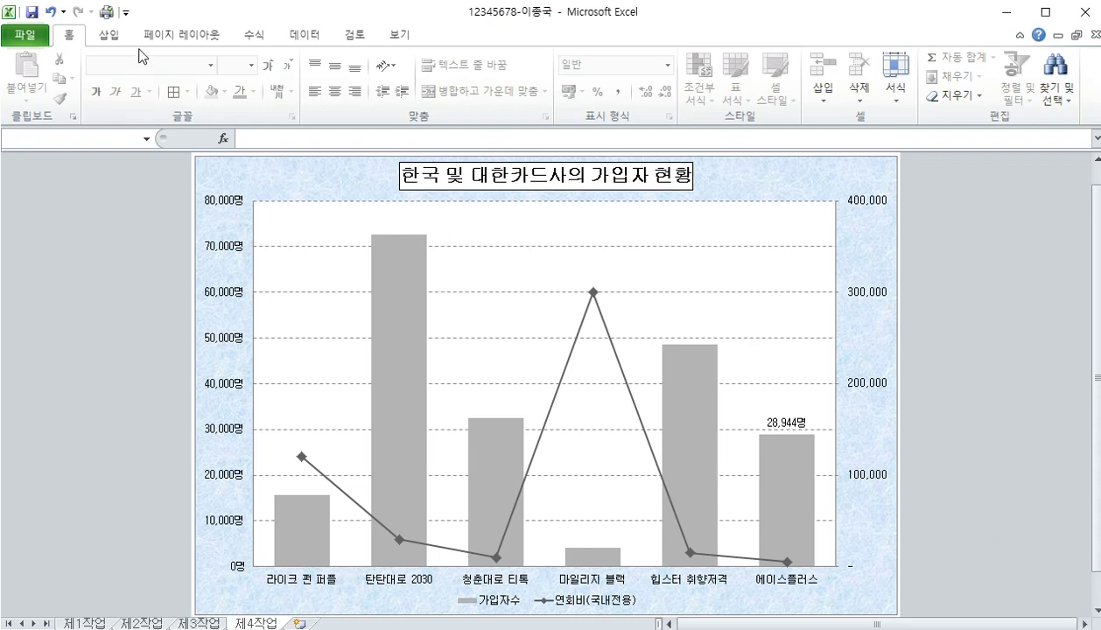
# Draw a rounded rectangular callout about 3.6 cm wide and 1.3 cm high beneath the chart title, its tail pointing toward the 탄탄대로 2030 column
pyautogui.click(117, 35)
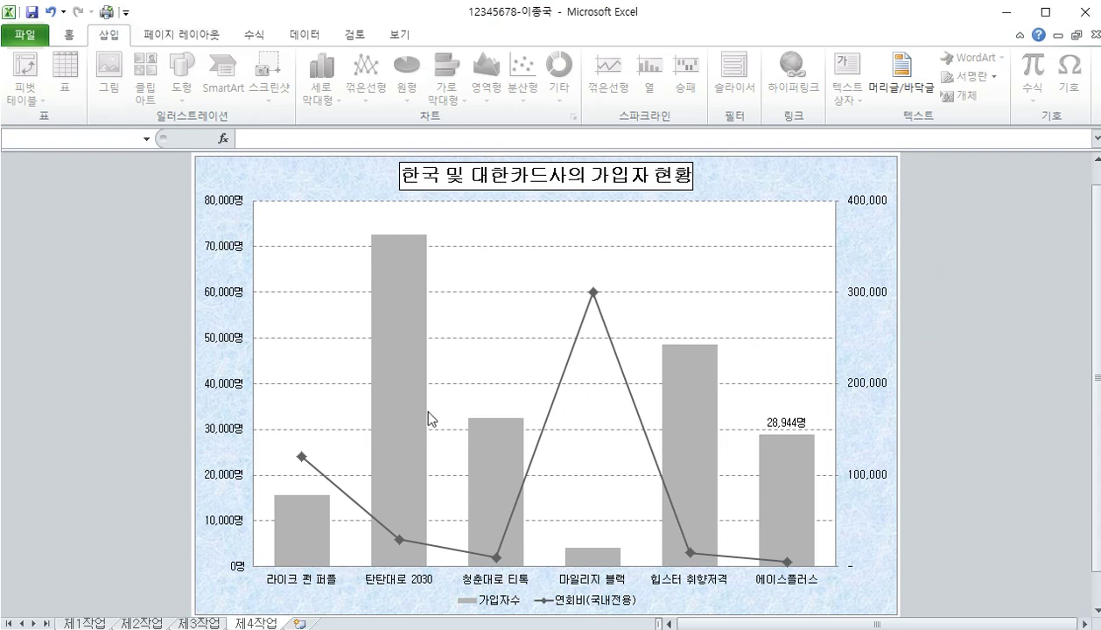
pyautogui.click(348, 178)
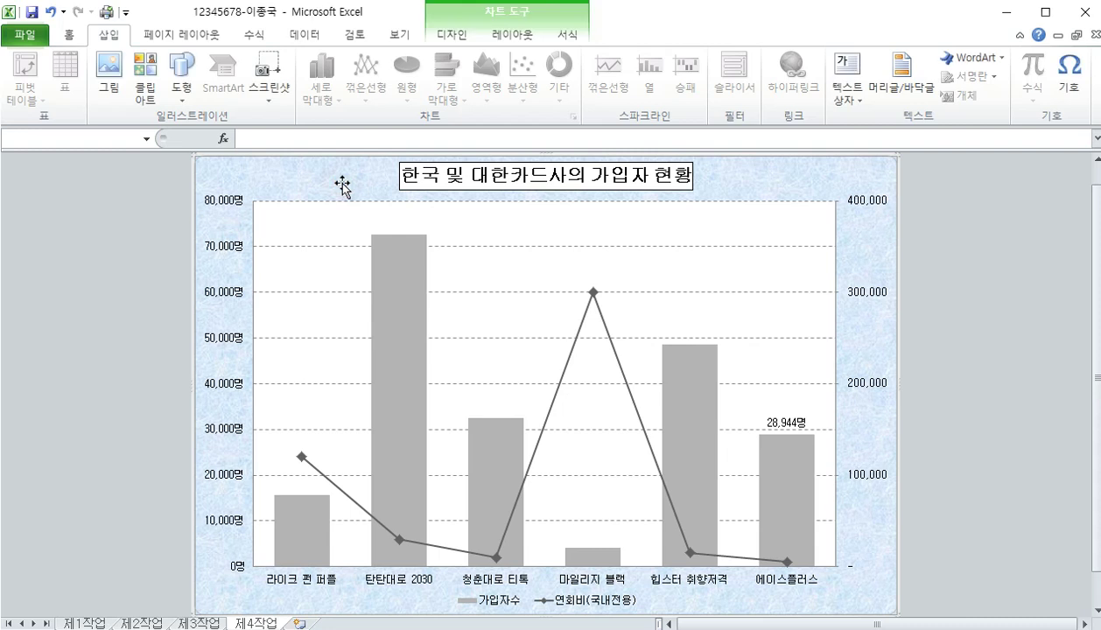
pyautogui.click(138, 250)
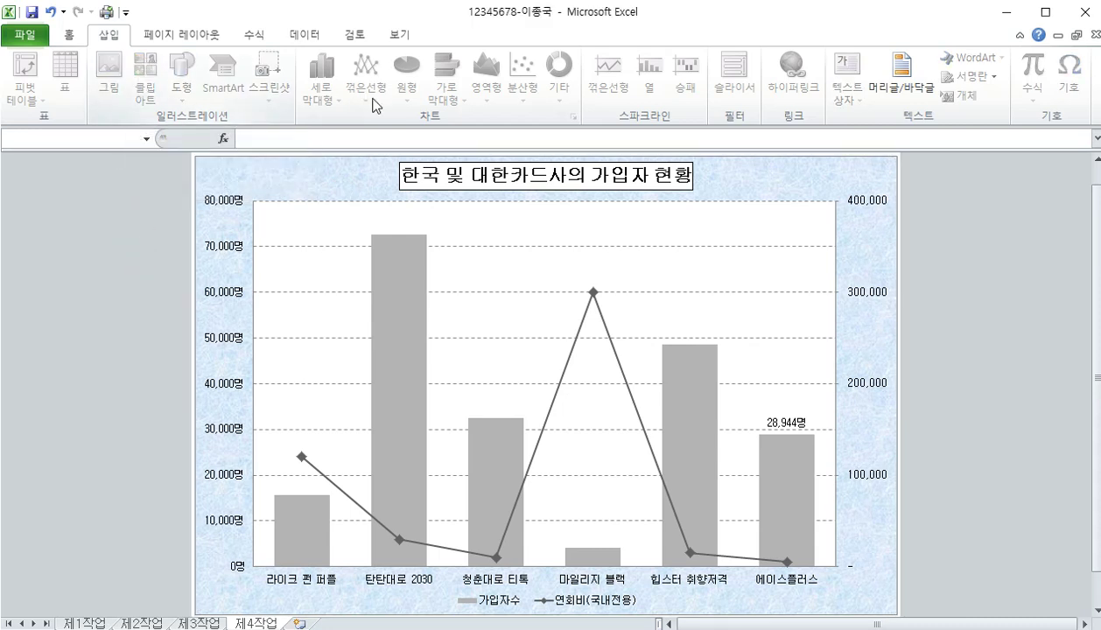
pyautogui.click(318, 178)
pyautogui.click(182, 70)
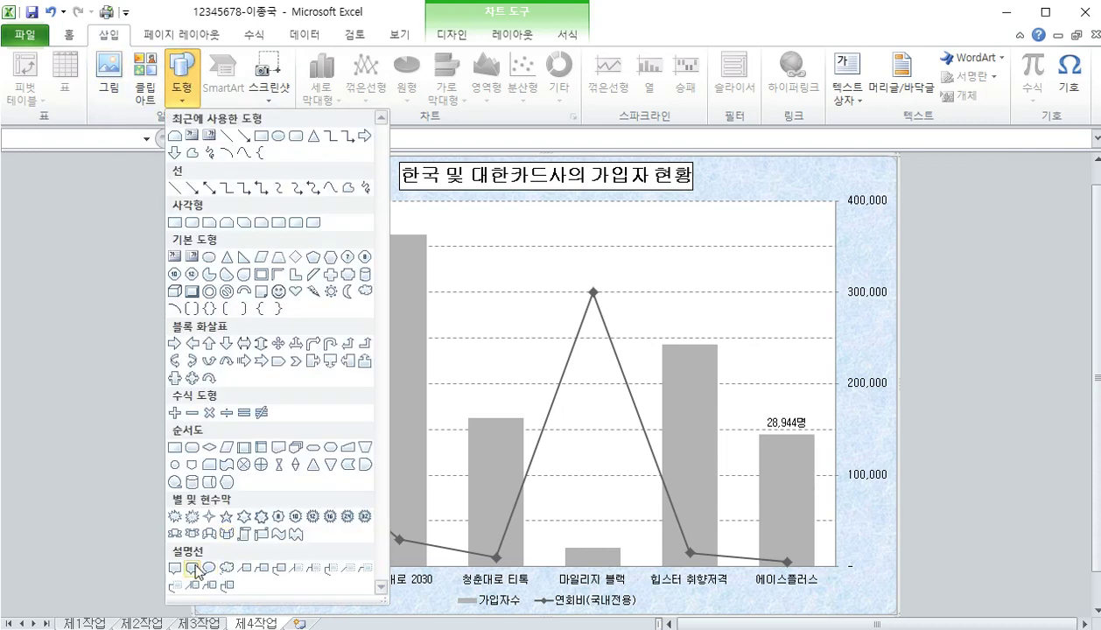
pyautogui.click(194, 567)
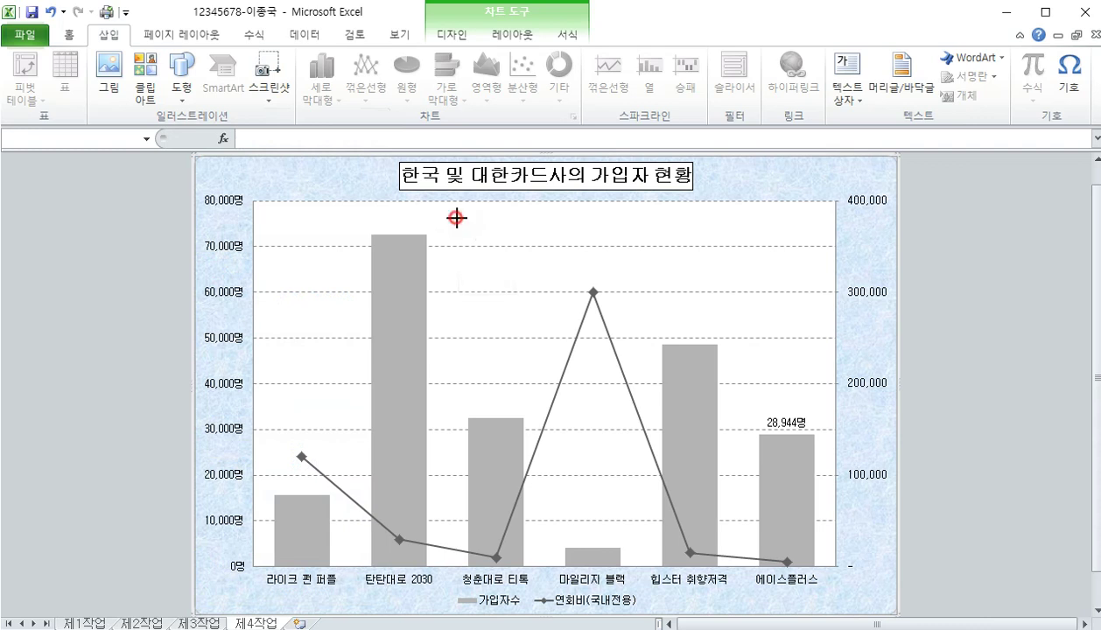
pyautogui.moveTo(455, 217); pyautogui.dragTo(554, 253)
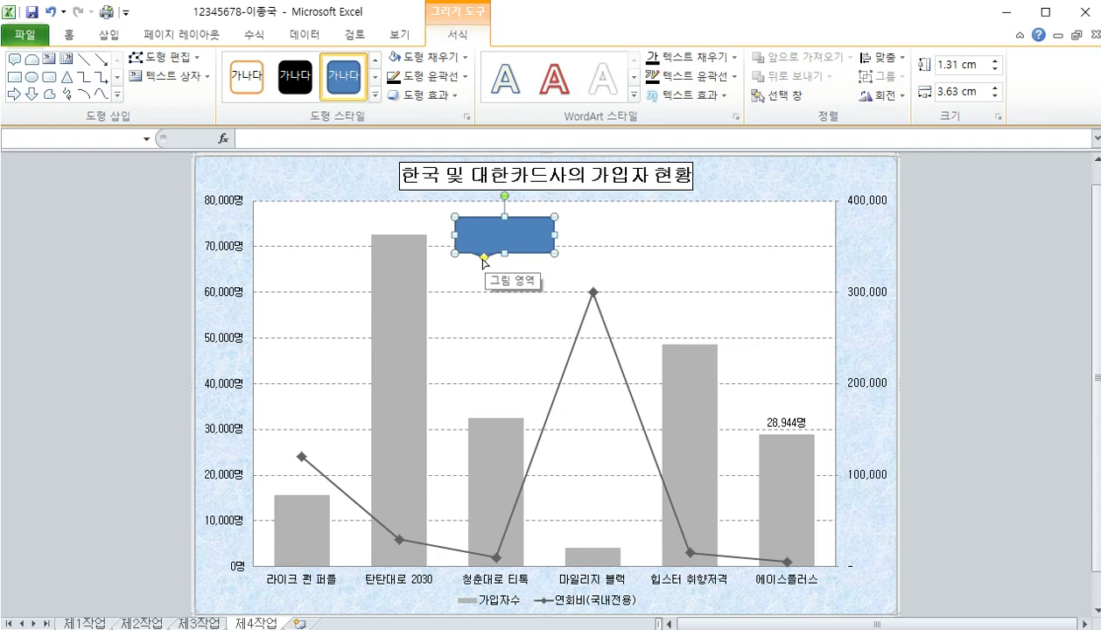
pyautogui.moveTo(482, 257); pyautogui.dragTo(446, 276)
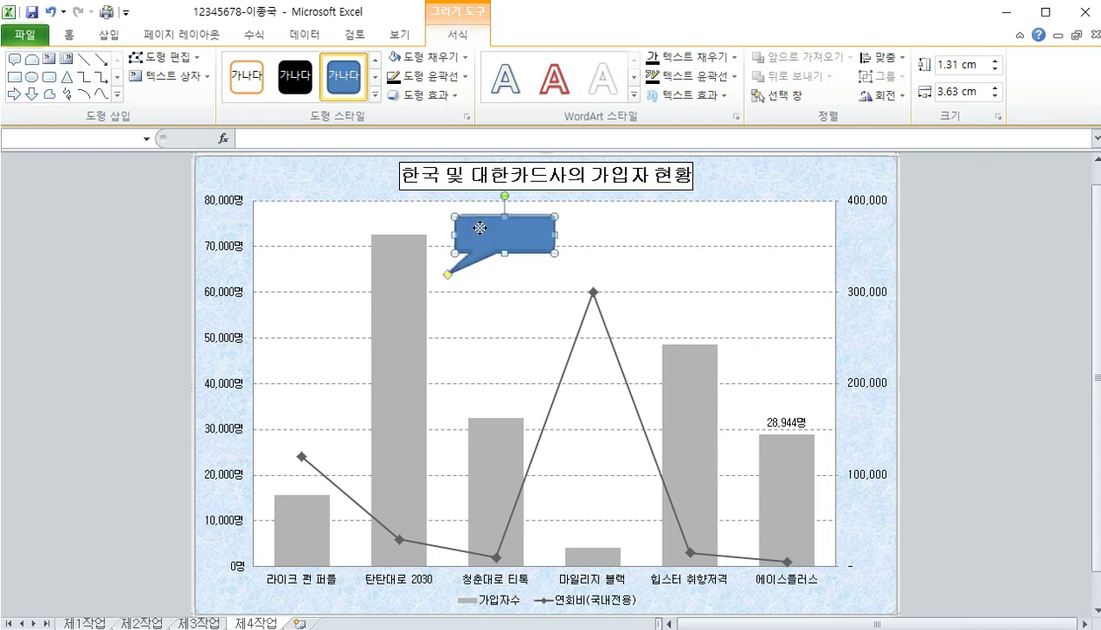
# Nudge the callout up and to the left, enter the text 첫 연회비 100% 적립, and enlarge it to about 4.65 by 1.5 cm
pyautogui.moveTo(480, 227); pyautogui.dragTo(472, 228)
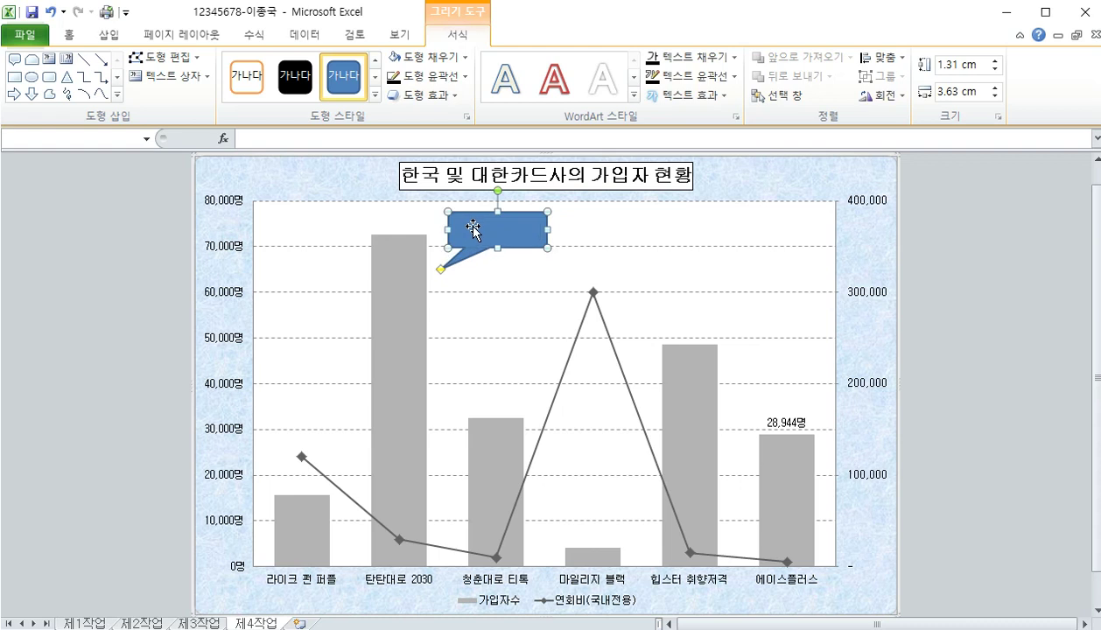
pyautogui.write('첫')
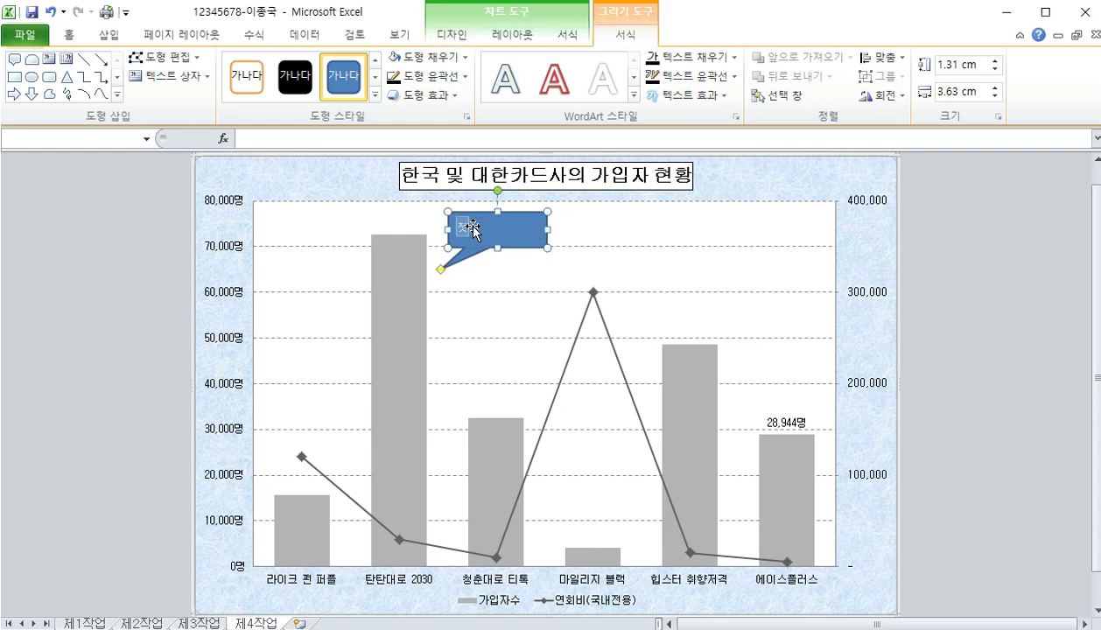
pyautogui.write('해 연회비 100')
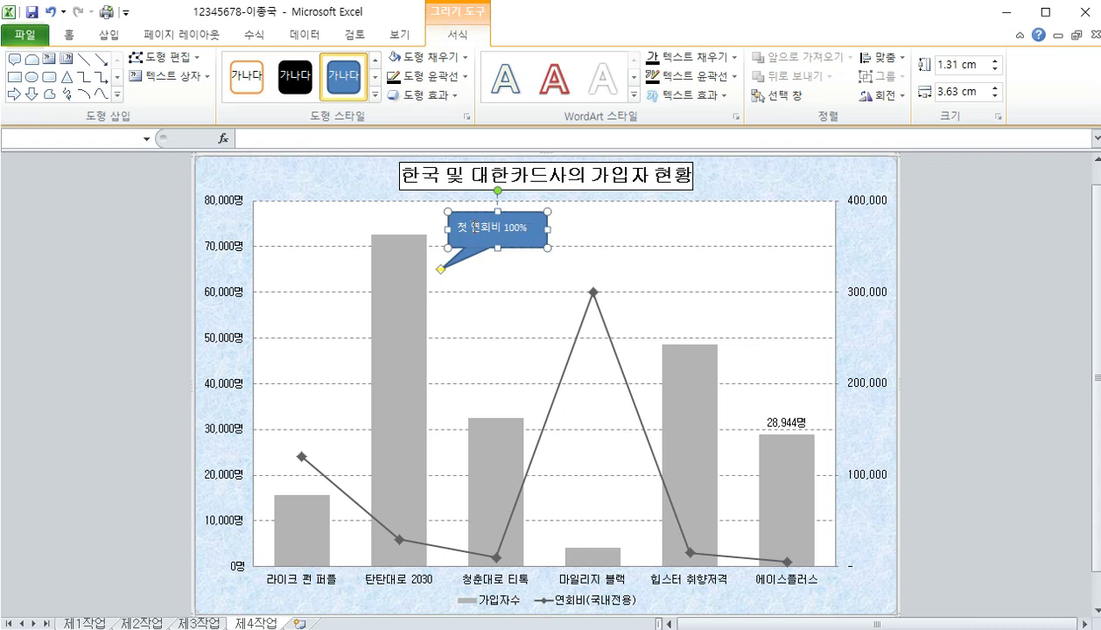
pyautogui.write('%')
pyautogui.press('Return')
pyautogui.write('적')
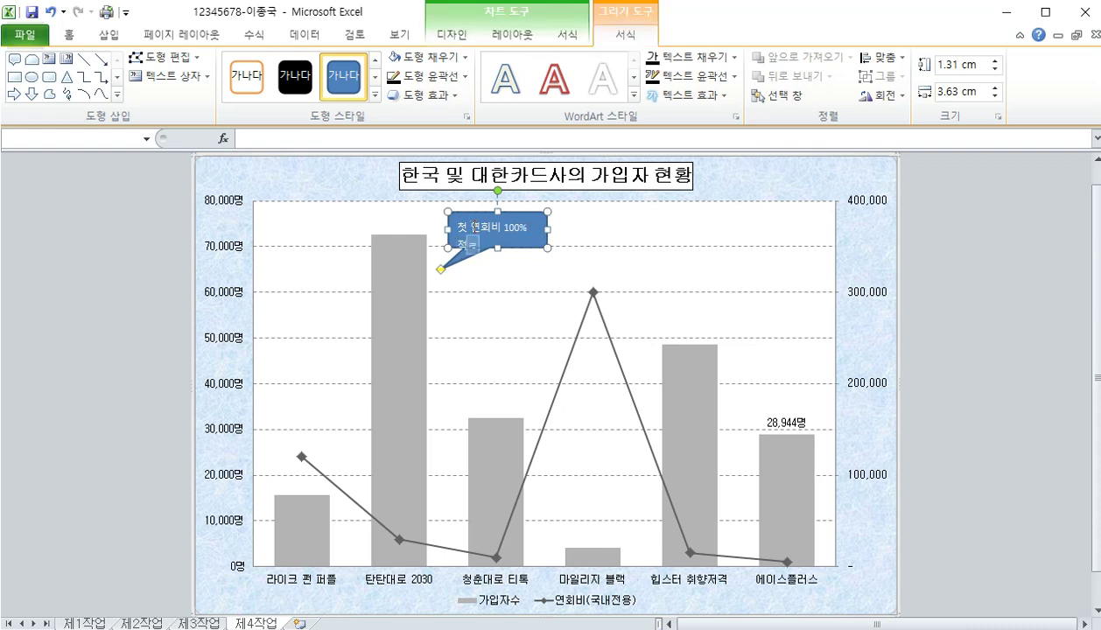
pyautogui.write('립')
pyautogui.moveTo(547, 248); pyautogui.dragTo(575, 233)
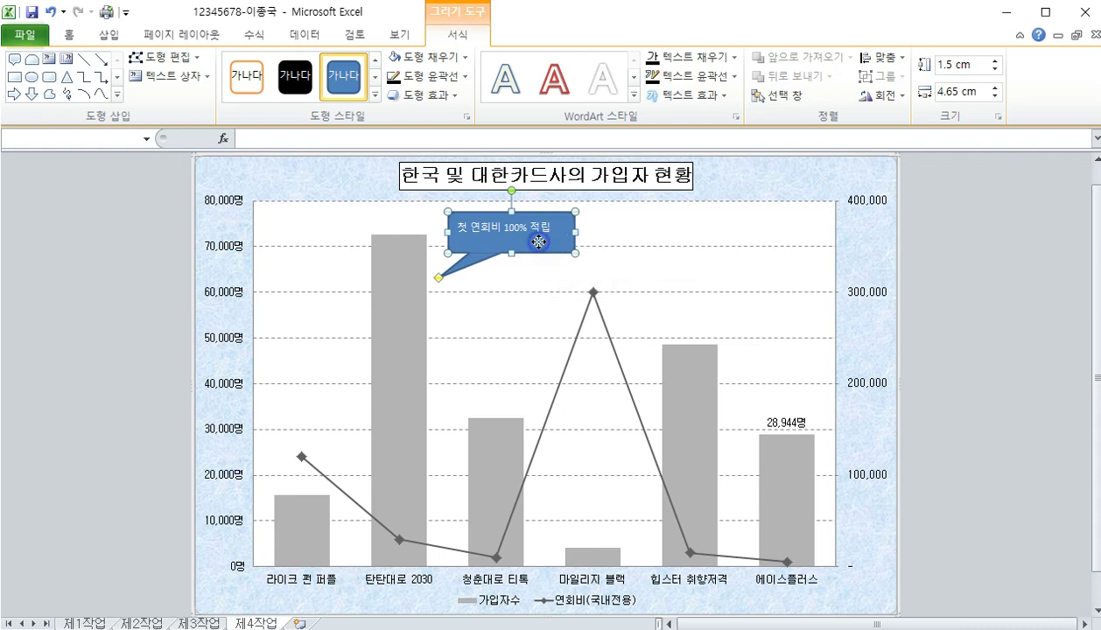
# Set the callout text's font to 굴림 and centre the text horizontally
pyautogui.rightClick(539, 242)
pyautogui.click(570, 199)
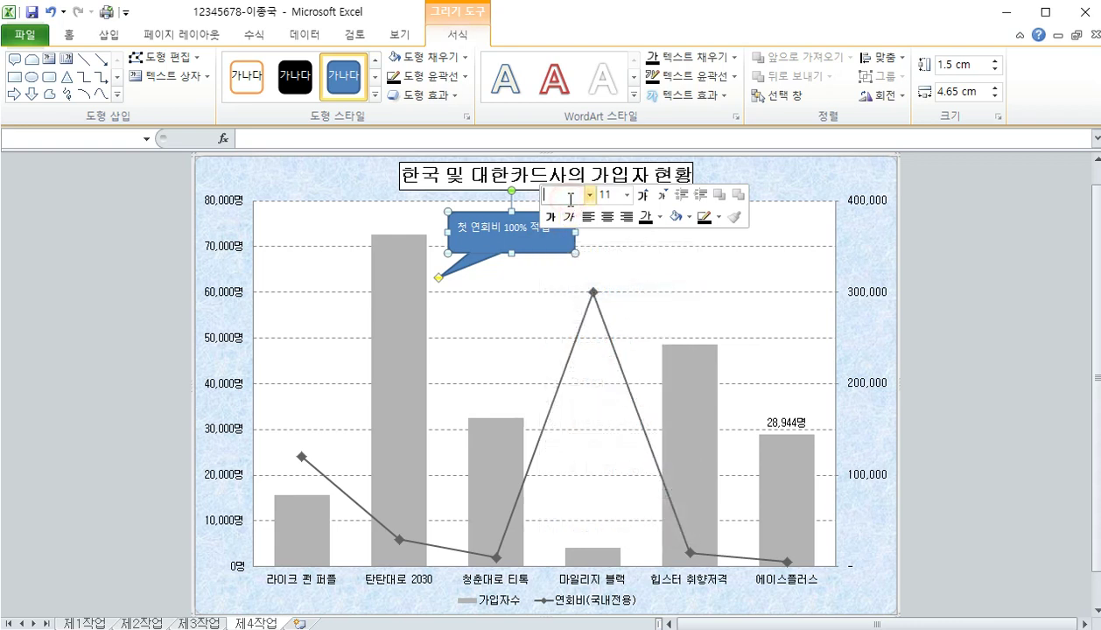
pyautogui.write('굴림')
pyautogui.press('Return')
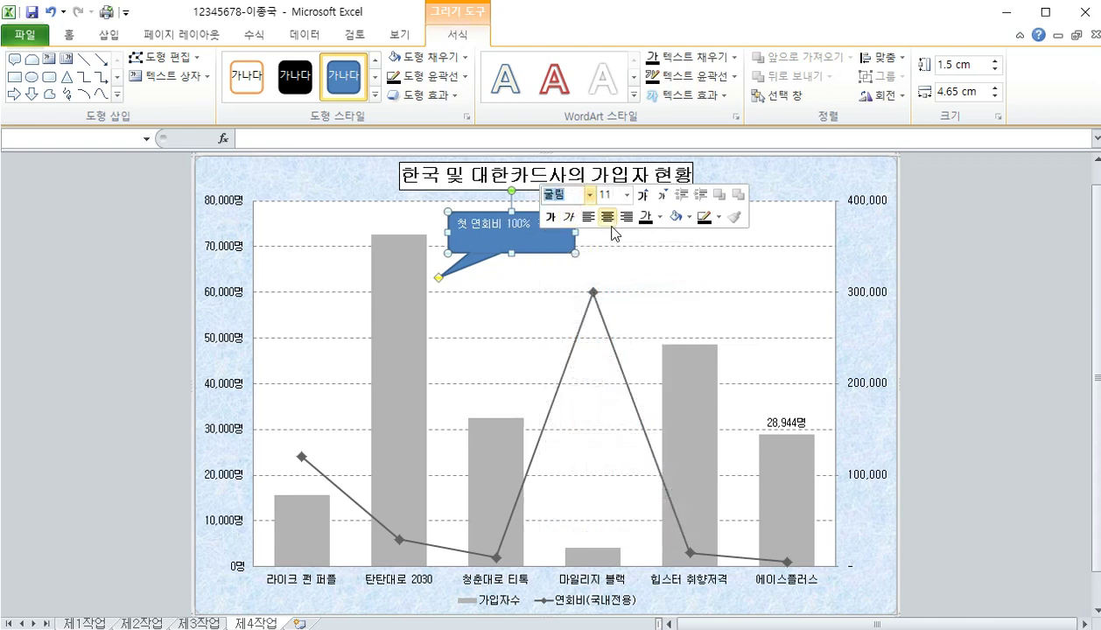
pyautogui.click(607, 219)
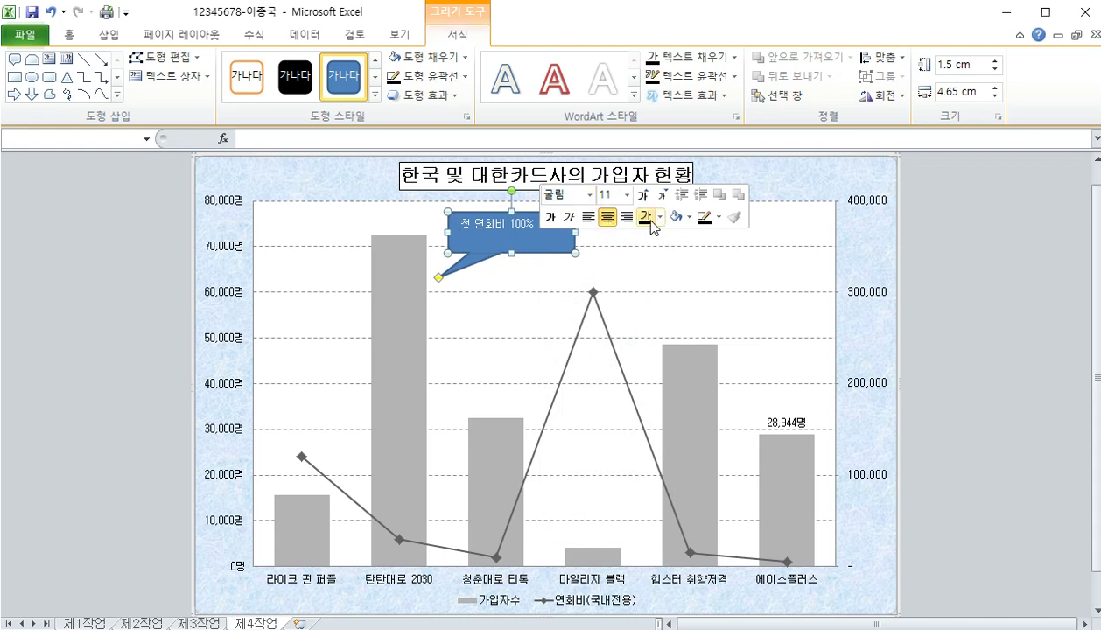
# Change the callout's text colour to black and its shape fill to white
pyautogui.click(645, 219)
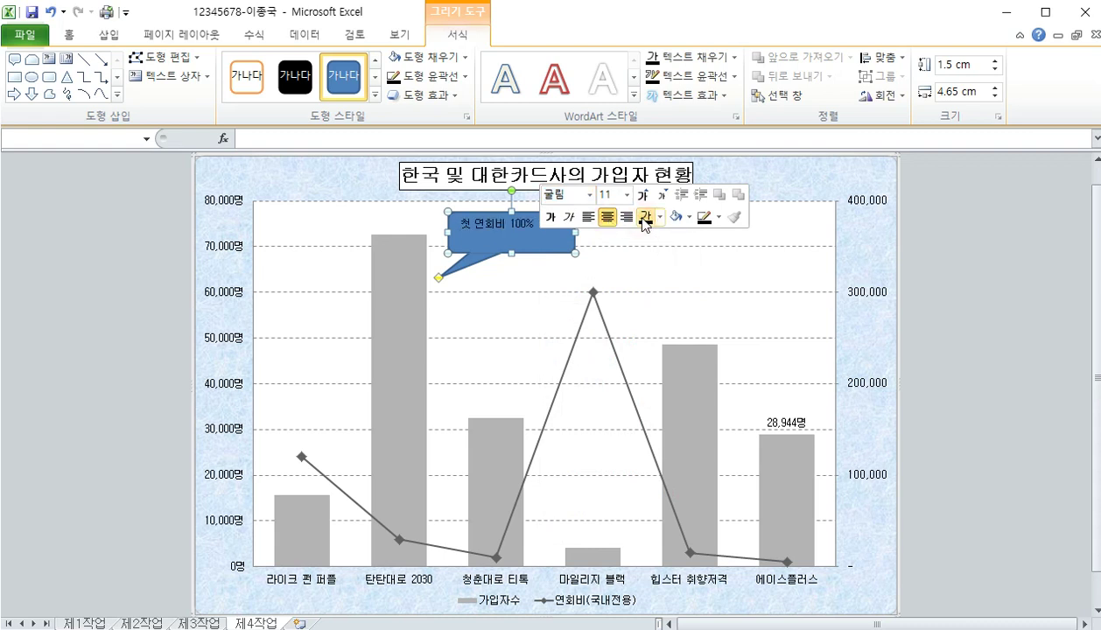
pyautogui.click(688, 217)
pyautogui.click(675, 274)
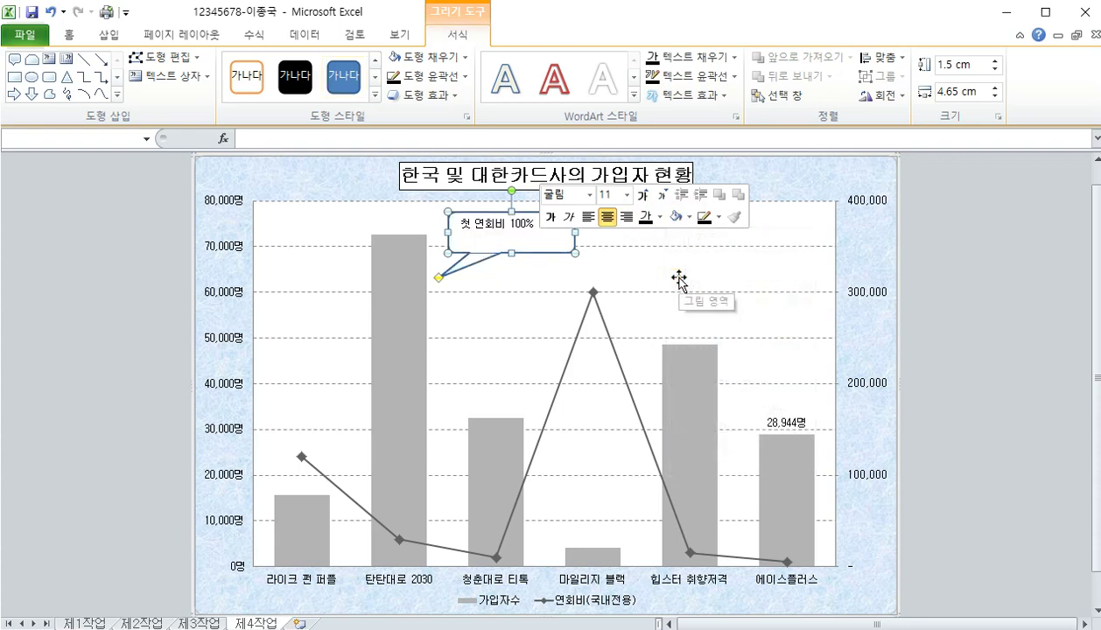
# Align the callout text to the vertical middle, make the callout's outline black, and deselect the shape
pyautogui.click(72, 35)
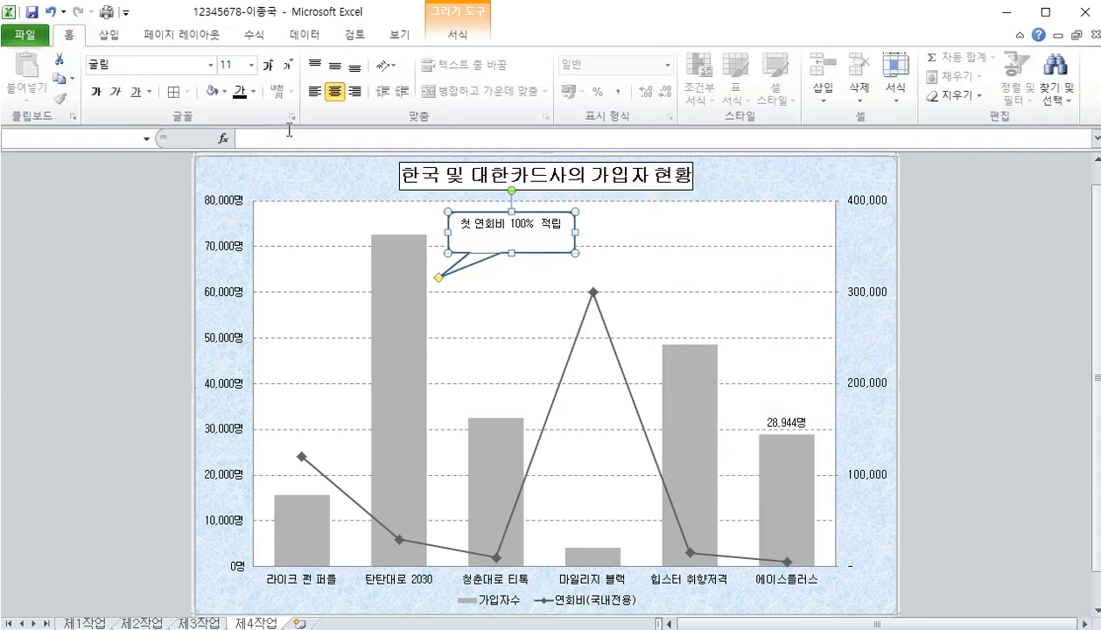
pyautogui.click(335, 66)
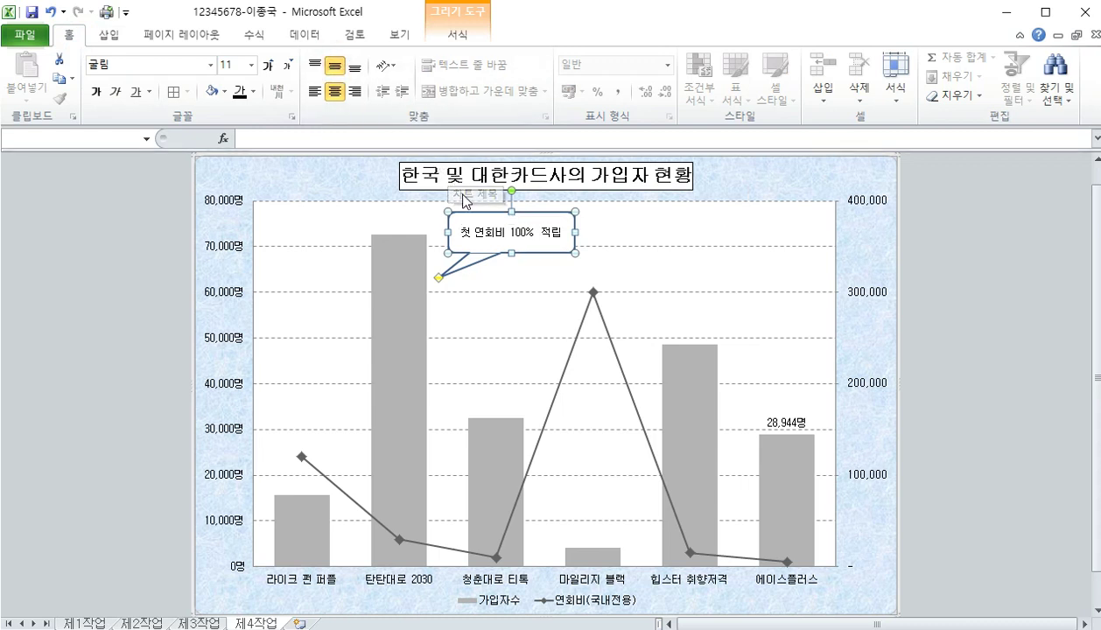
pyautogui.rightClick(565, 220)
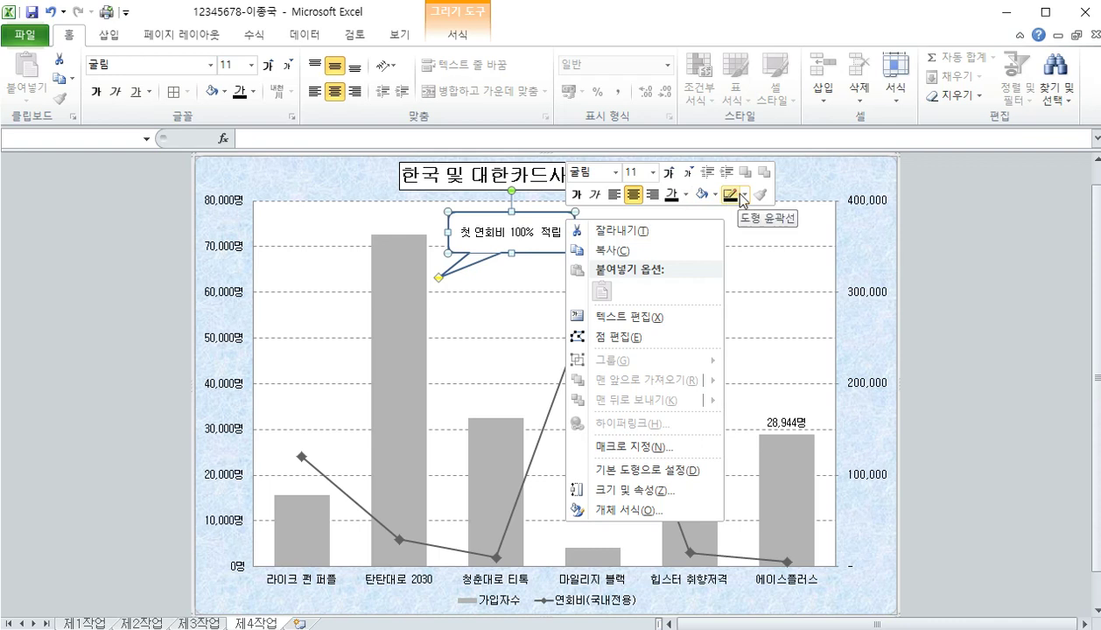
pyautogui.click(730, 196)
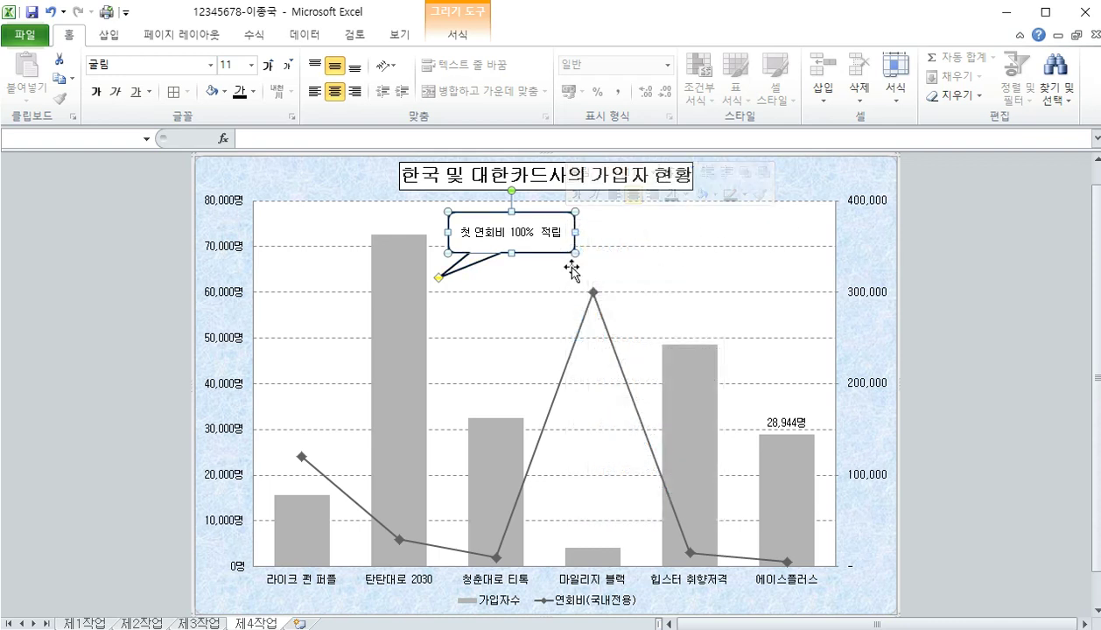
pyautogui.click(936, 273)
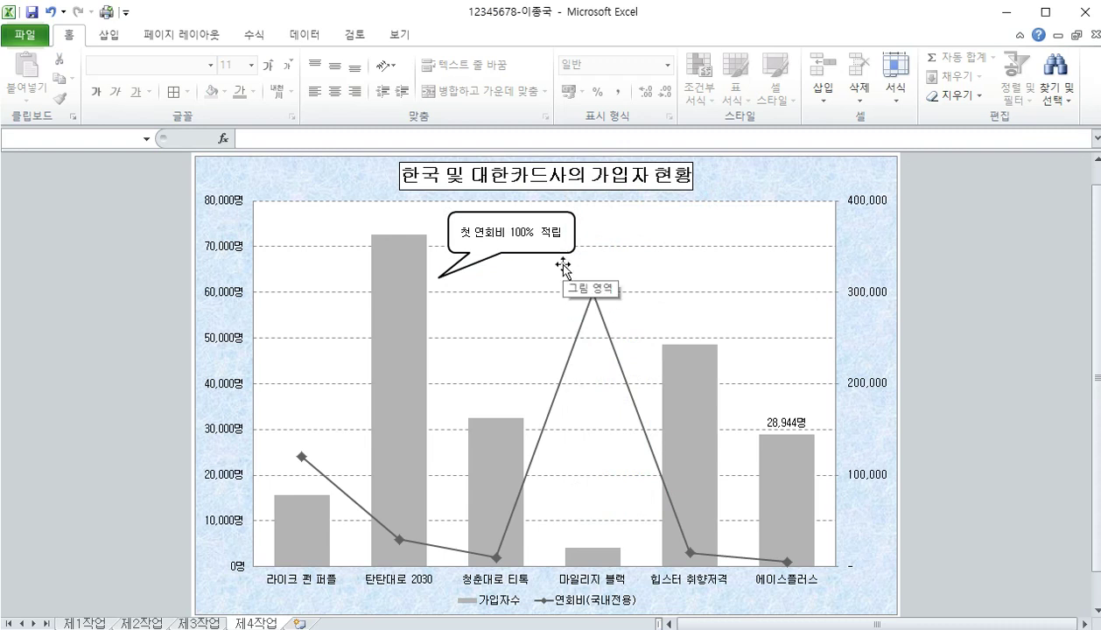